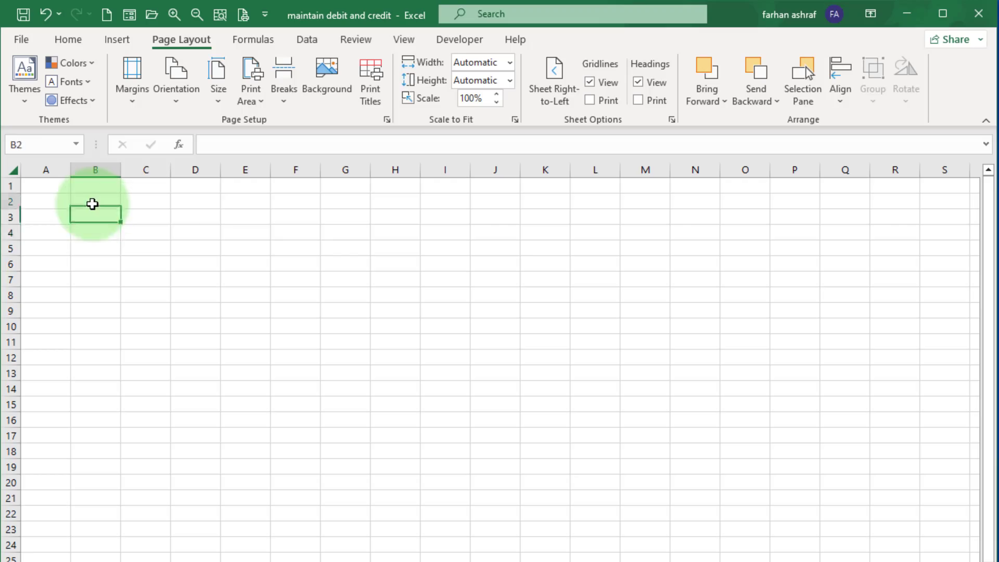
Fill the block B2:G7 with a light green theme colour.
{"action": "left_click_drag", "start_coordinate": [93, 204], "coordinate": [351, 277]}
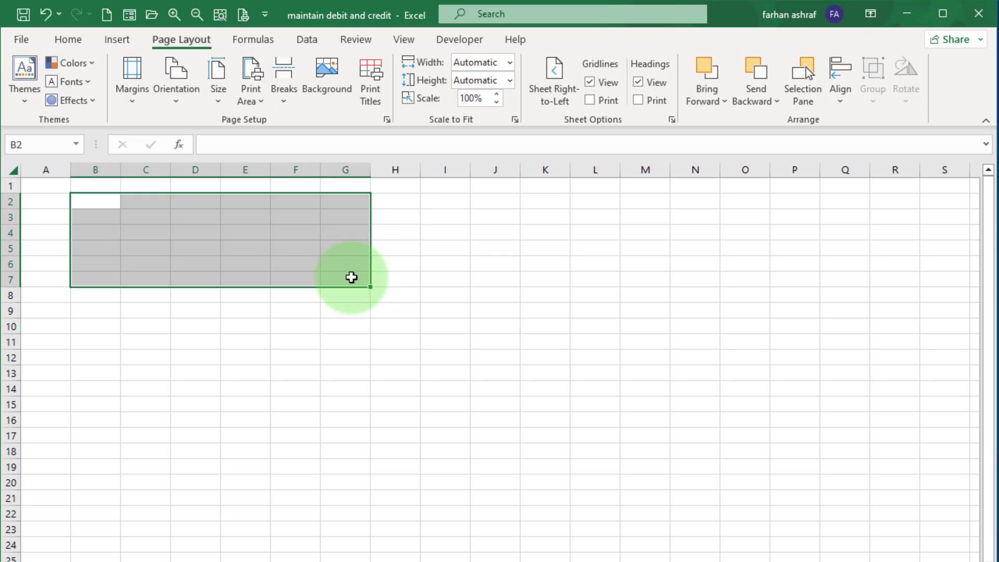
{"action": "left_click", "coordinate": [62, 41]}
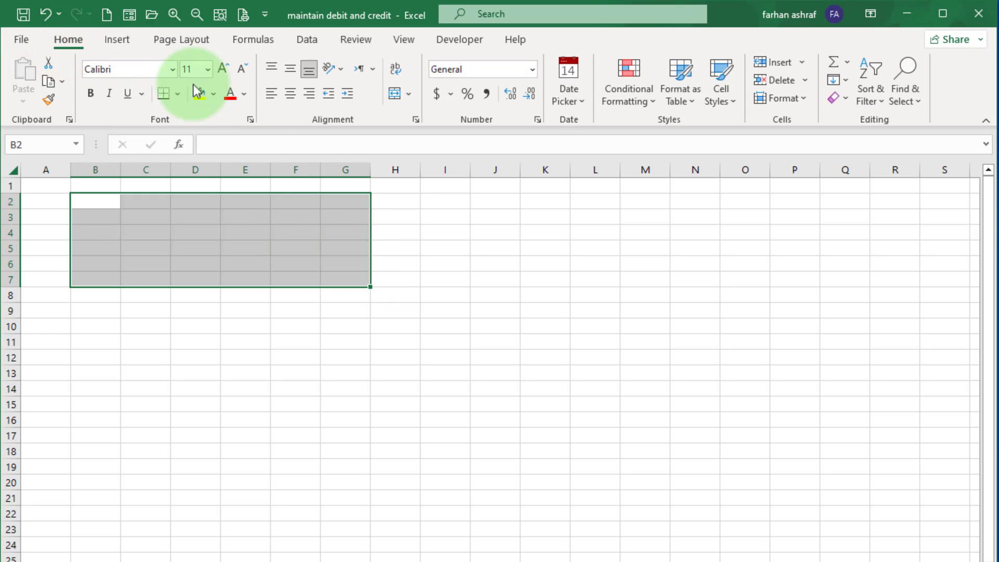
{"action": "left_click", "coordinate": [213, 93]}
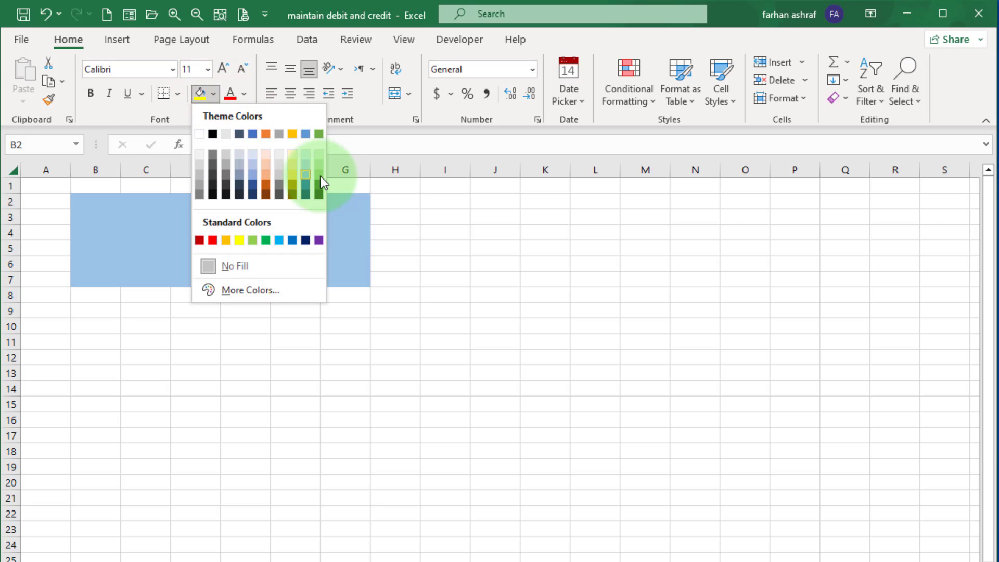
{"action": "left_click", "coordinate": [321, 176]}
Fill B9:G9 with the gold standard colour and apply all borders to it.
{"action": "left_click", "coordinate": [73, 312]}
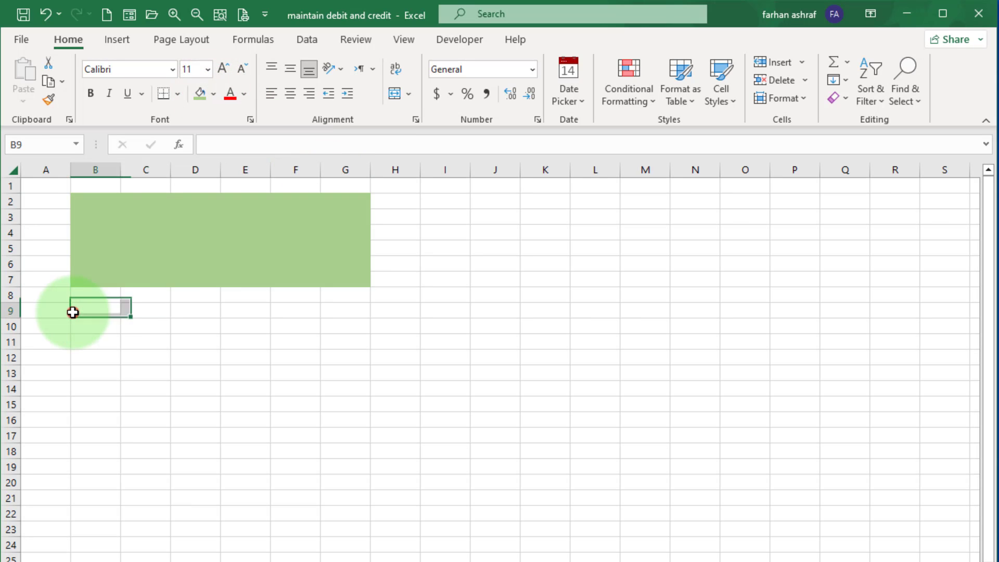
{"action": "left_click_drag", "start_coordinate": [72, 312], "coordinate": [351, 304]}
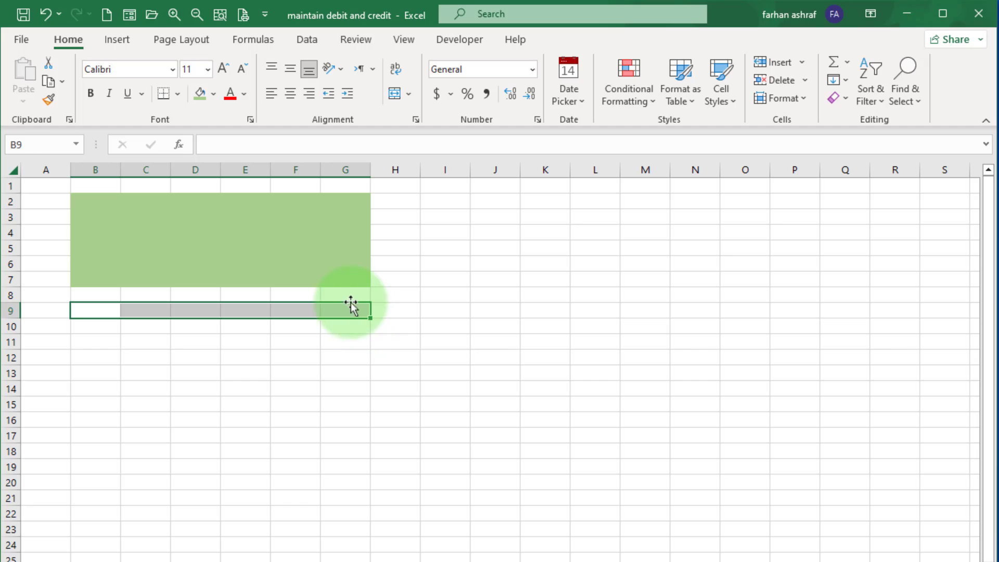
{"action": "left_click", "coordinate": [214, 96]}
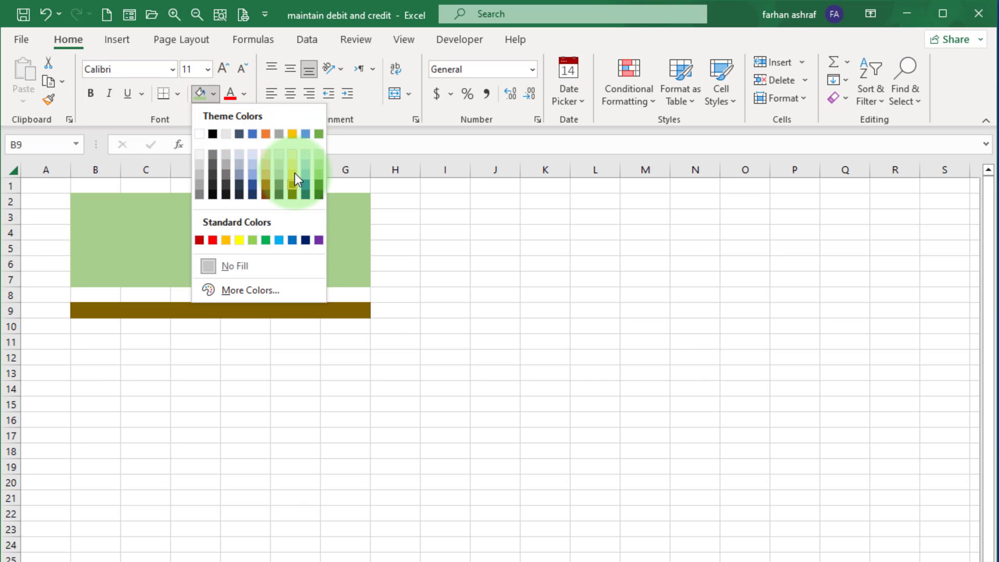
{"action": "left_click", "coordinate": [225, 238]}
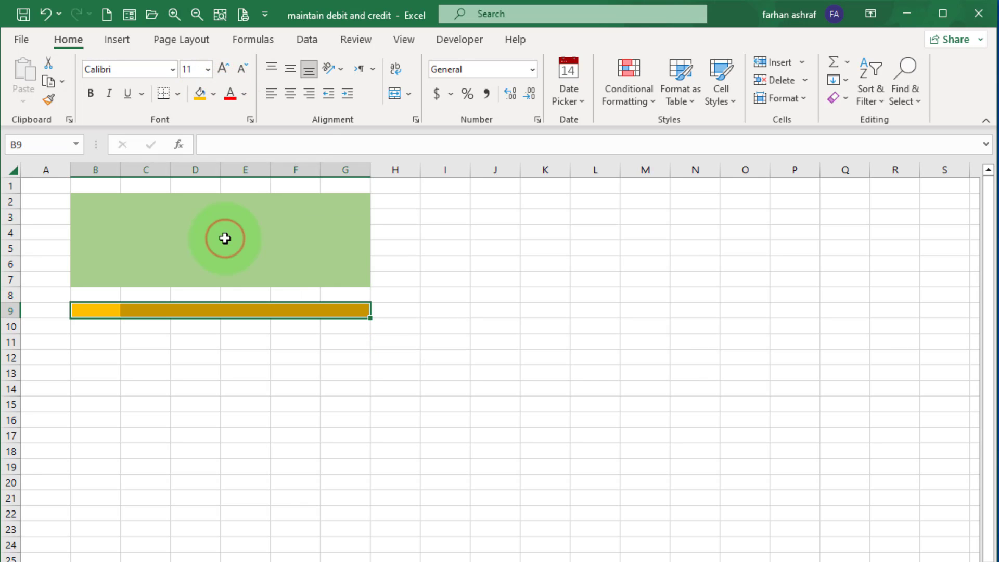
{"action": "left_click", "coordinate": [176, 95]}
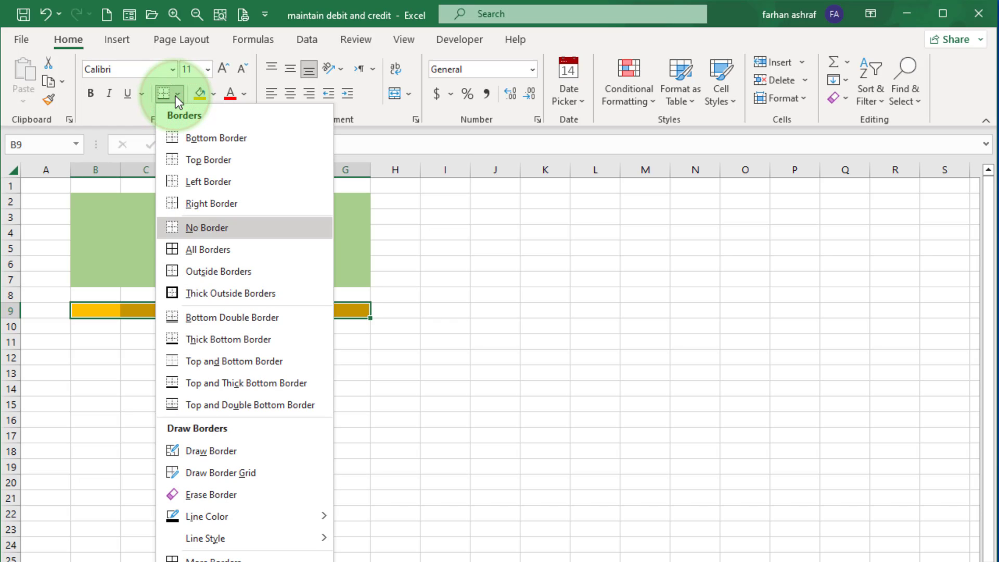
{"action": "left_click", "coordinate": [198, 251]}
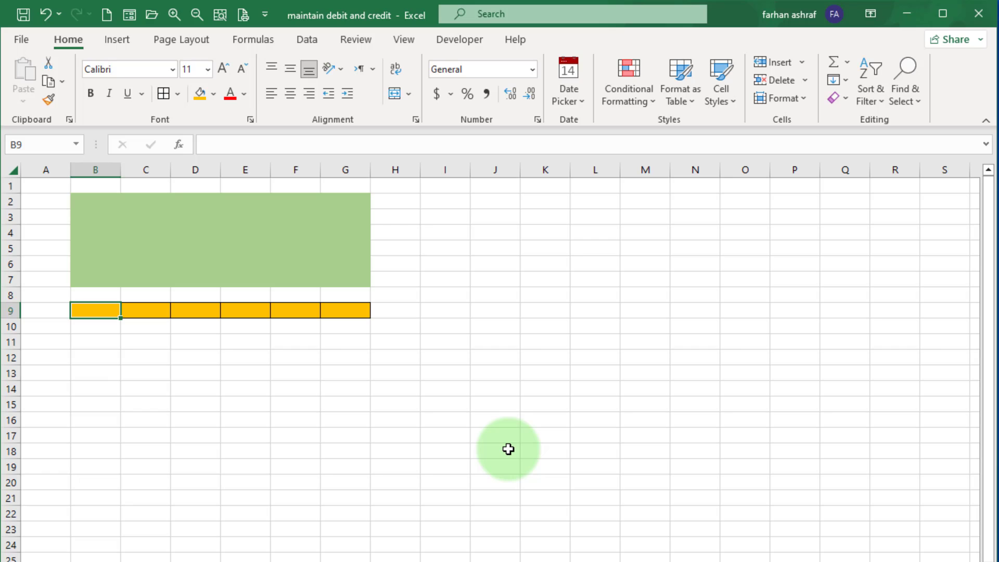
Enter the headers S.No., Date, description, debit, credit and cash balance across B9:G9.
{"action": "type", "text": "S.No."}
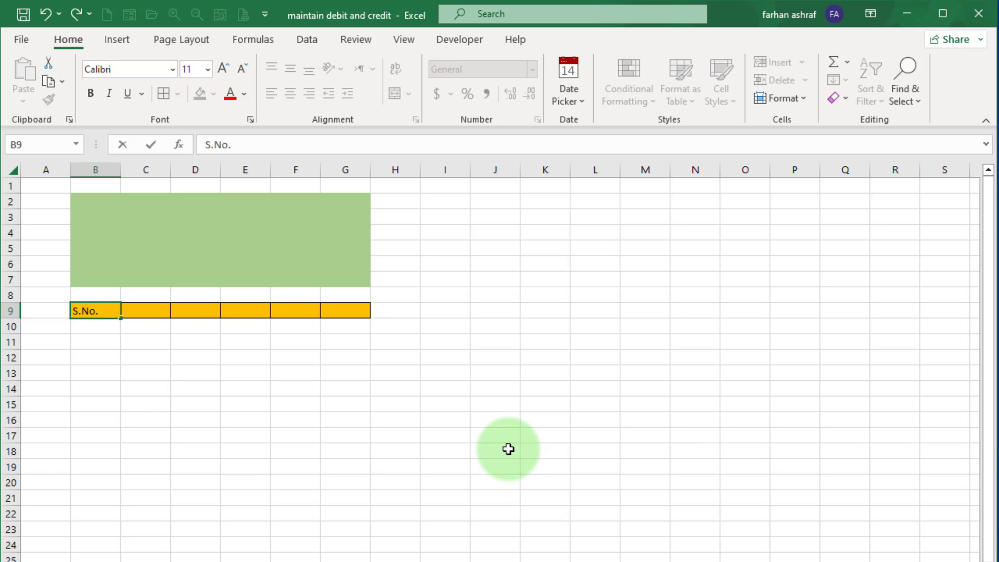
{"action": "key", "text": "Tab"}
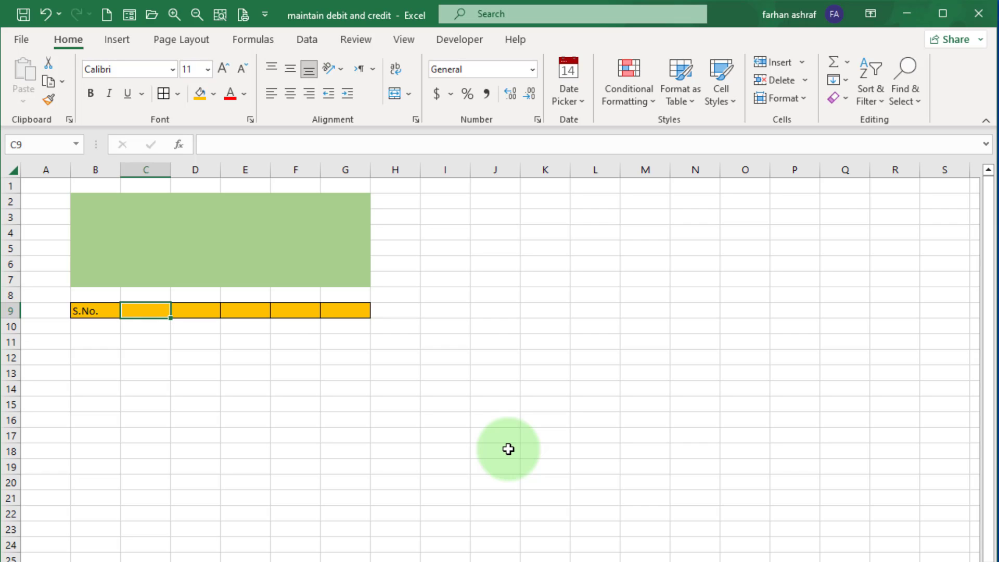
{"action": "type", "text": "Date"}
{"action": "key", "text": "Tab"}
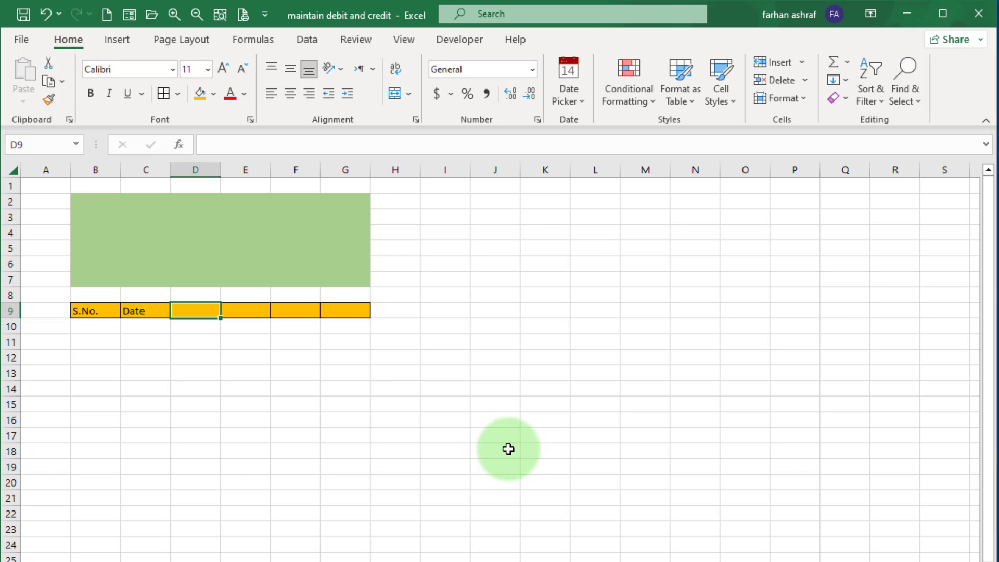
{"action": "type", "text": "descriptio"}
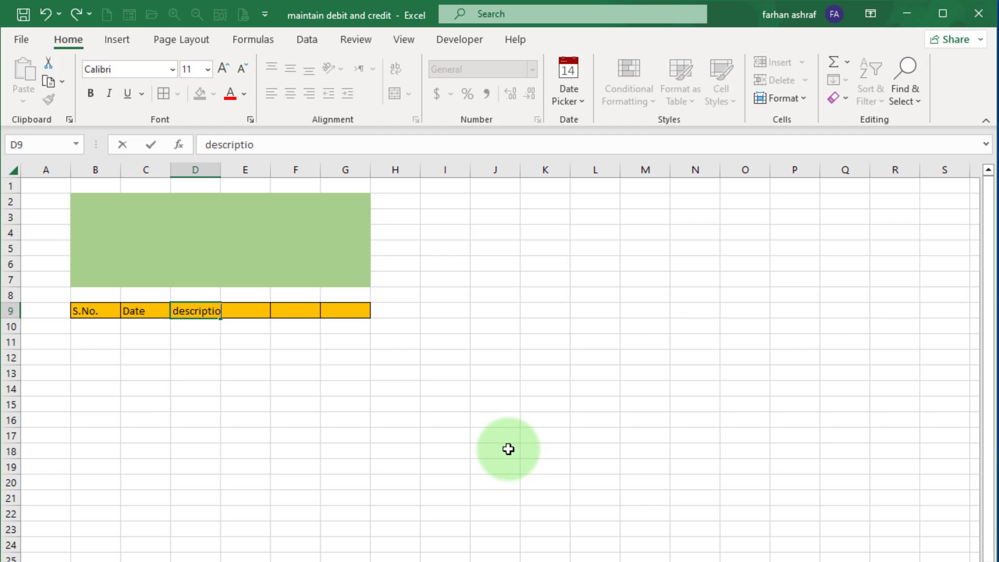
{"action": "type", "text": "n"}
{"action": "key", "text": "Tab"}
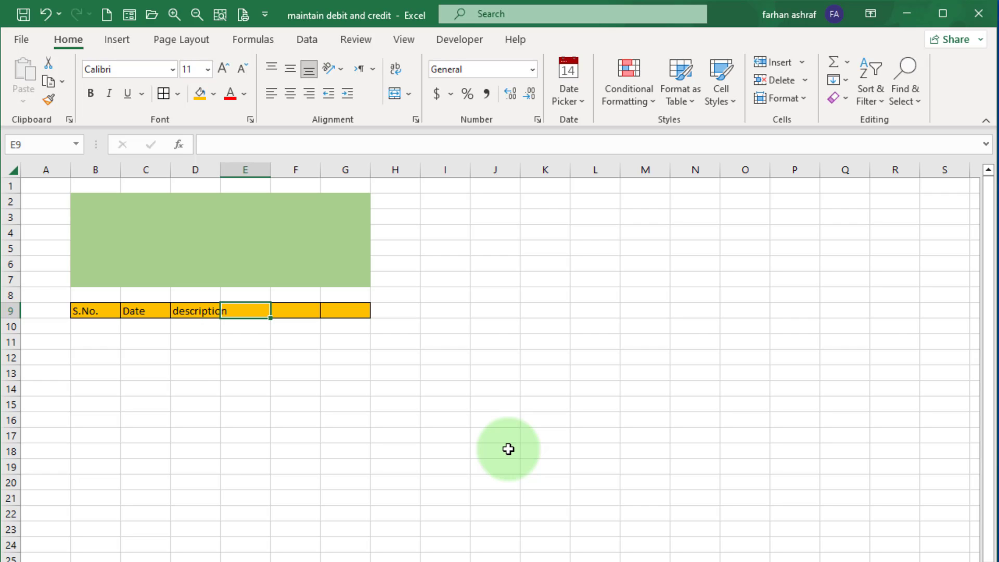
{"action": "type", "text": "debit"}
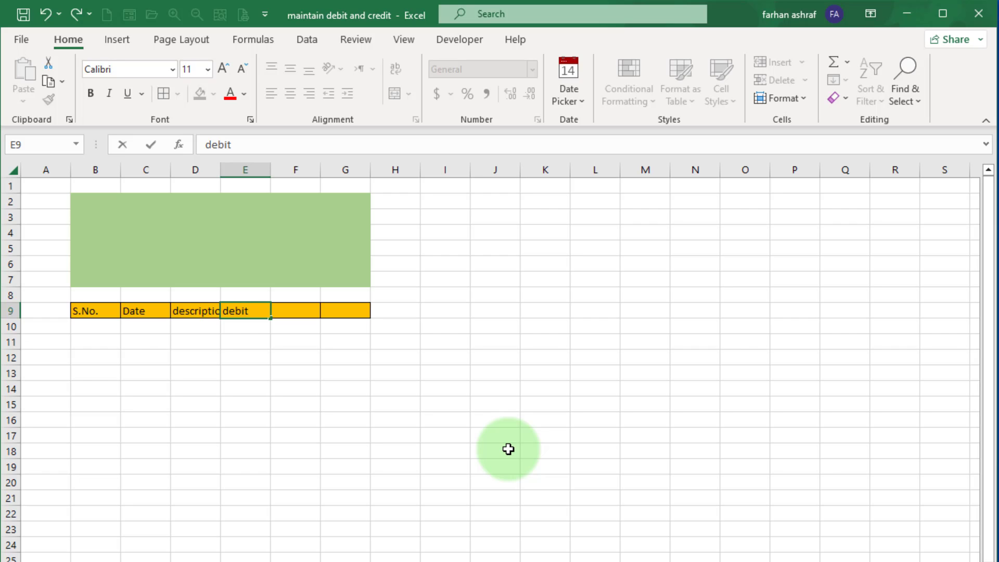
{"action": "key", "text": "Tab"}
{"action": "type", "text": "cr"}
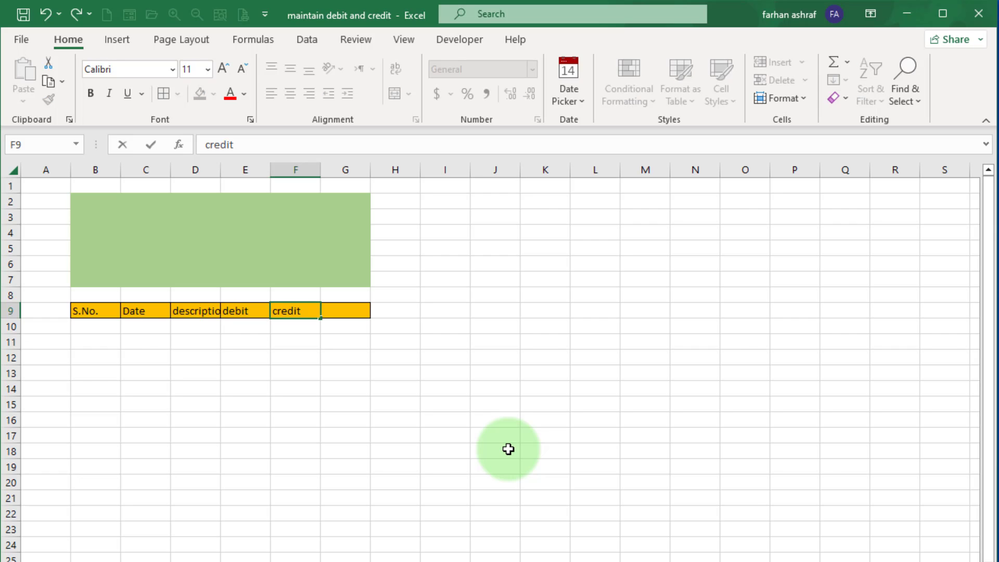
{"action": "key", "text": "Tab"}
{"action": "type", "text": "c"}
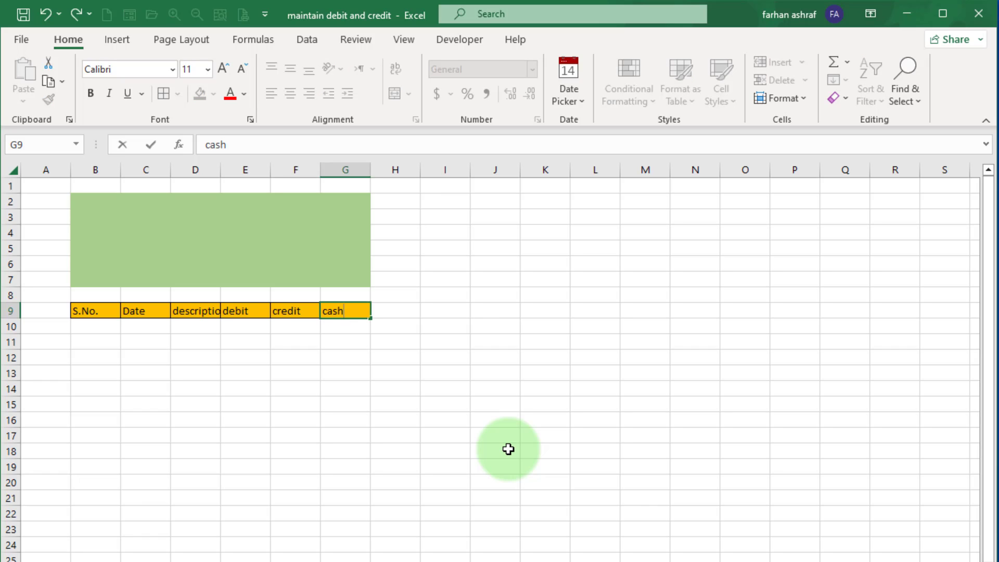
{"action": "type", "text": "ash balance"}
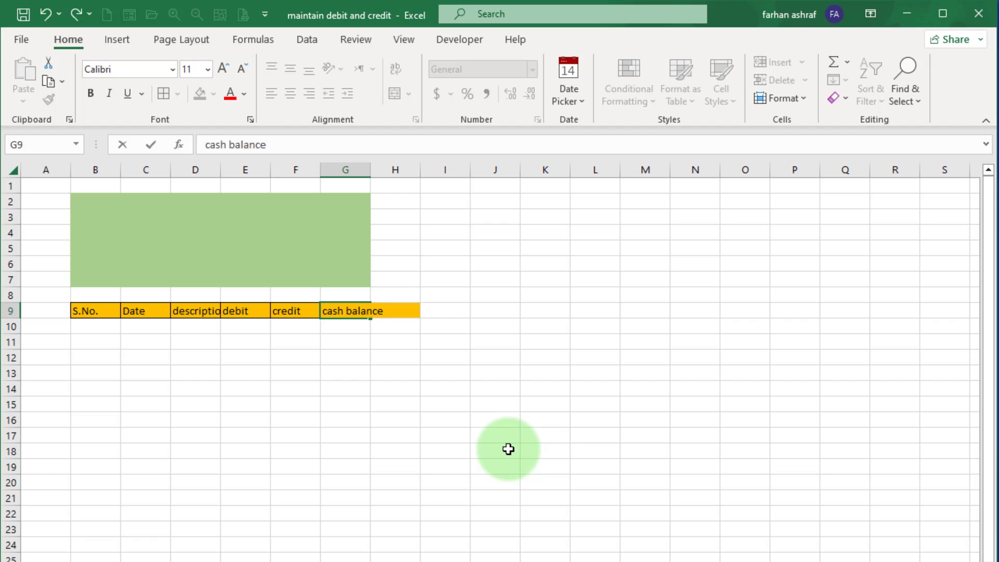
{"action": "key", "text": "Tab"}
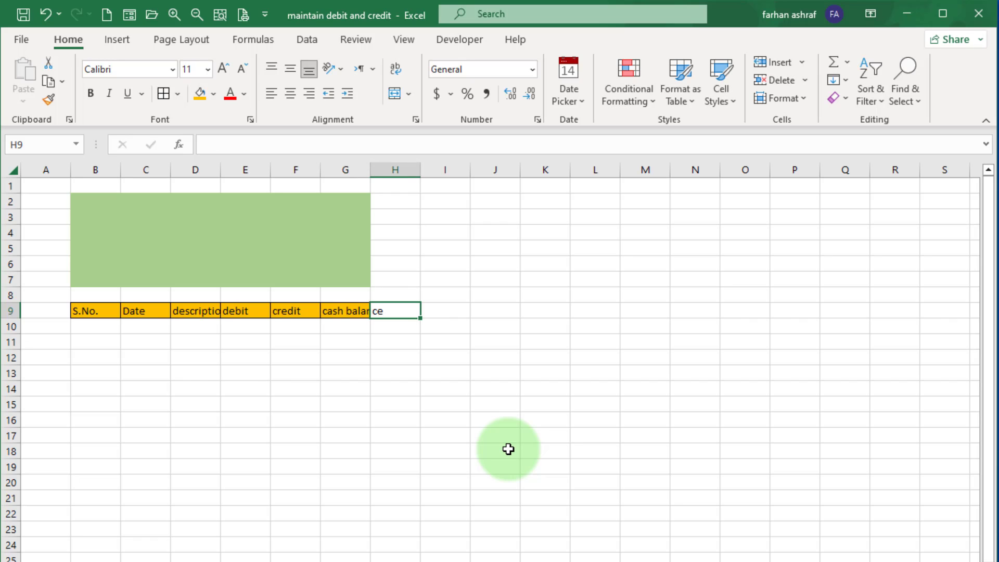
Widen columns B to G and apply all borders to the table rows beneath the headers.
{"action": "left_click_drag", "start_coordinate": [109, 169], "coordinate": [351, 171]}
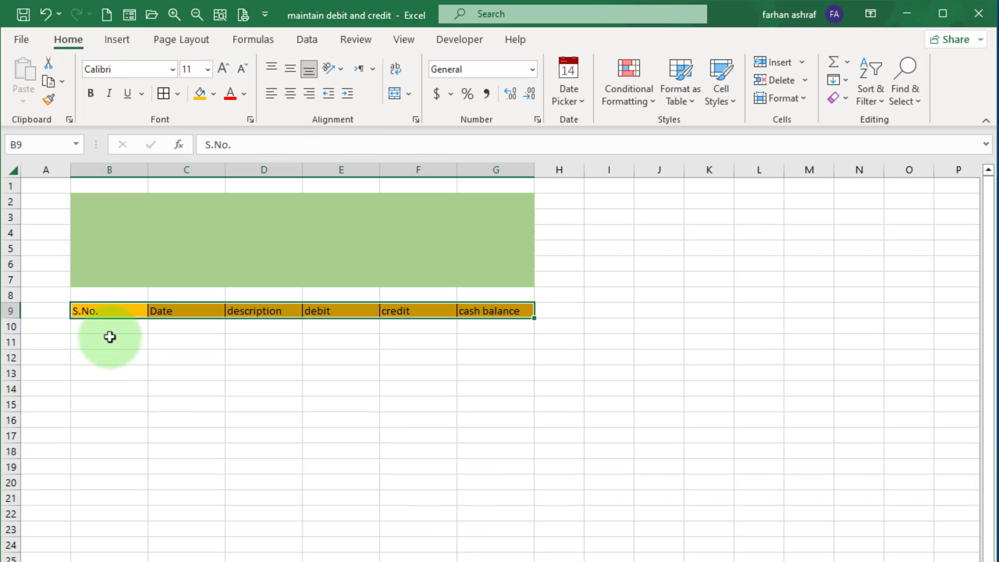
{"action": "left_click_drag", "start_coordinate": [107, 325], "coordinate": [496, 561]}
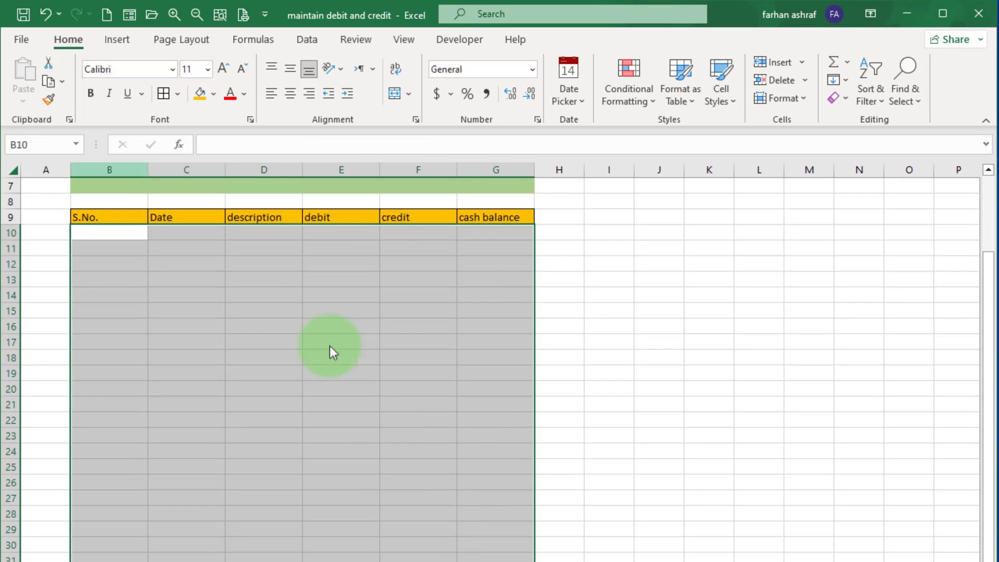
{"action": "left_click", "coordinate": [163, 97]}
{"action": "scroll", "coordinate": [385, 405], "scroll_direction": "up", "scroll_amount": 2}
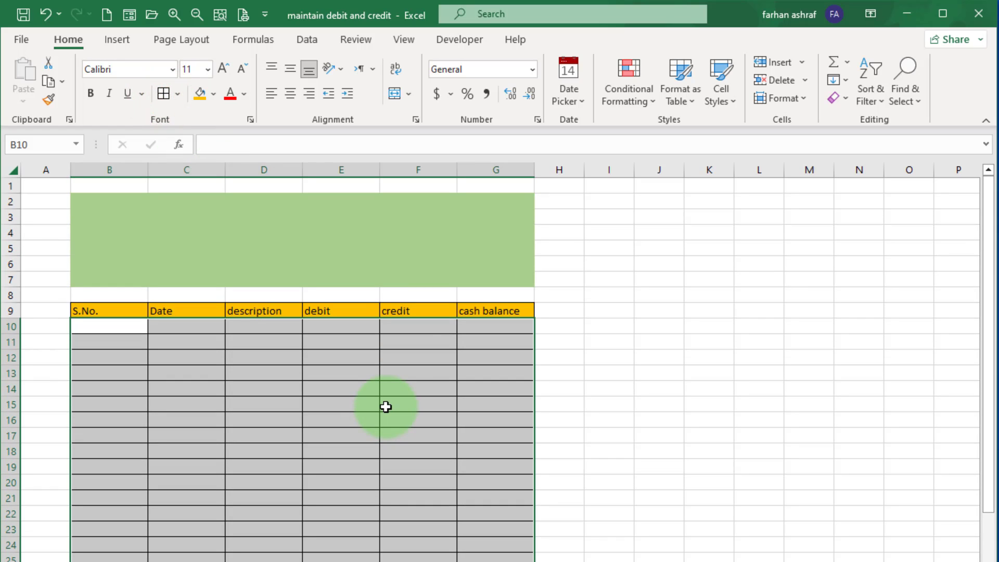
{"action": "left_click", "coordinate": [453, 371]}
{"action": "left_click", "coordinate": [123, 327]}
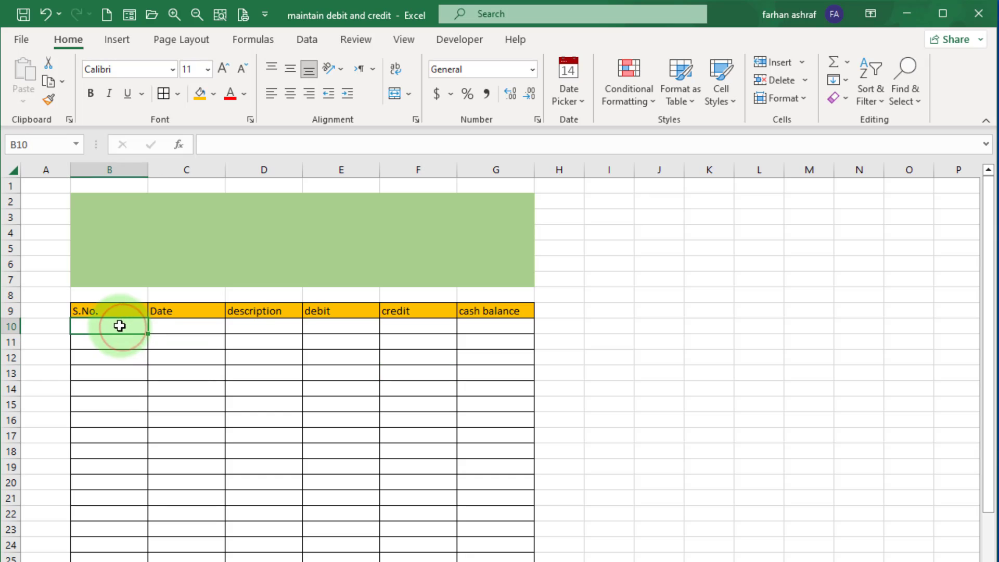
Make the header row B9:G9 bold and centred.
{"action": "left_click_drag", "start_coordinate": [86, 310], "coordinate": [495, 311]}
{"action": "left_click", "coordinate": [92, 93]}
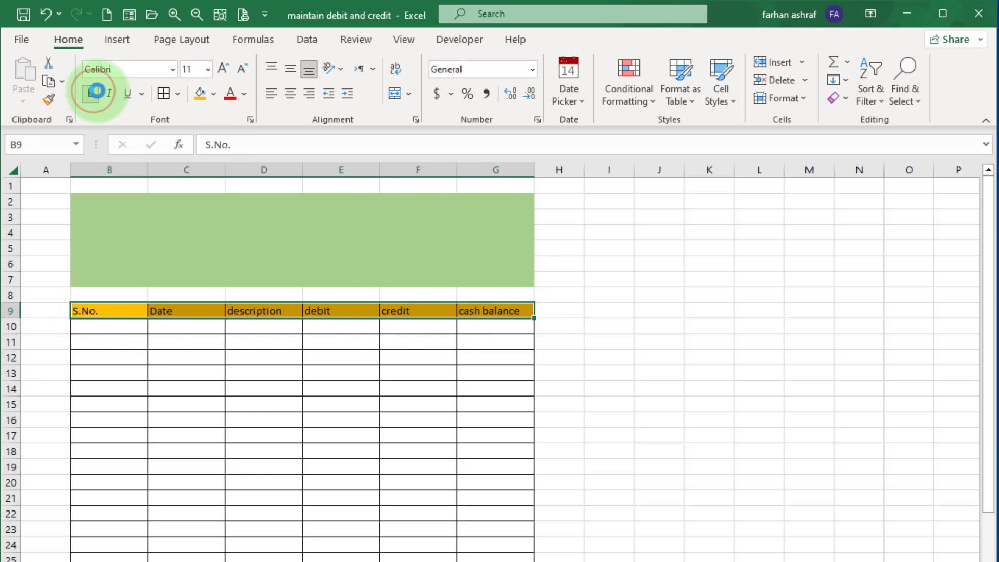
{"action": "left_click", "coordinate": [291, 95]}
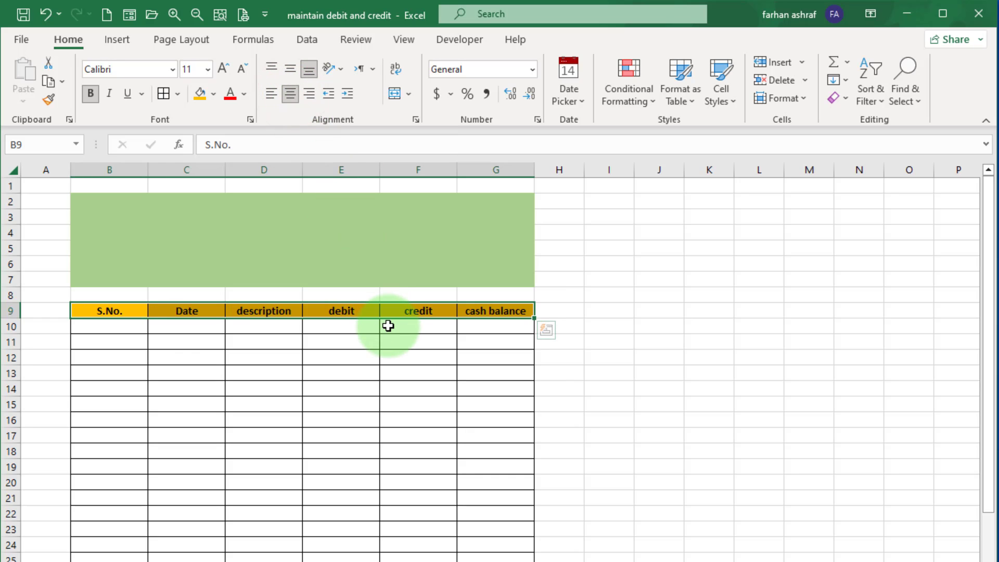
Enter the title Digi Mastery in cell B3.
{"action": "left_click", "coordinate": [96, 219]}
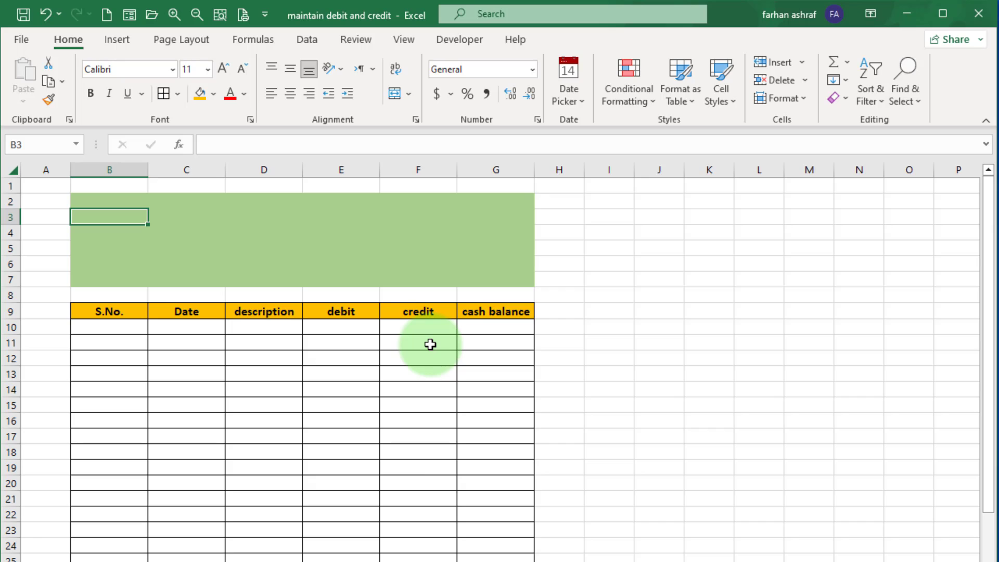
{"action": "type", "text": "Digi"}
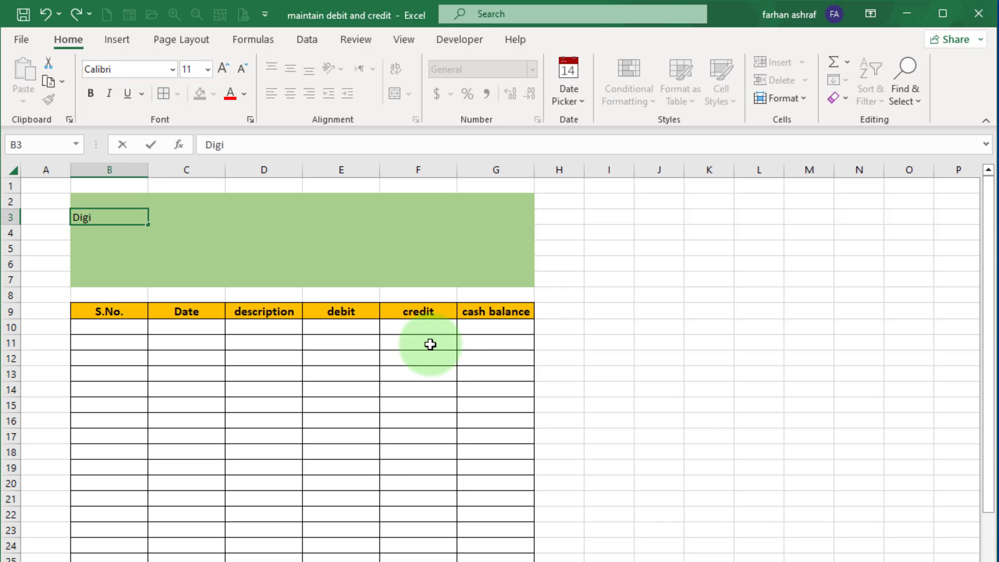
{"action": "type", "text": " Mastery"}
{"action": "key", "text": "Tab"}
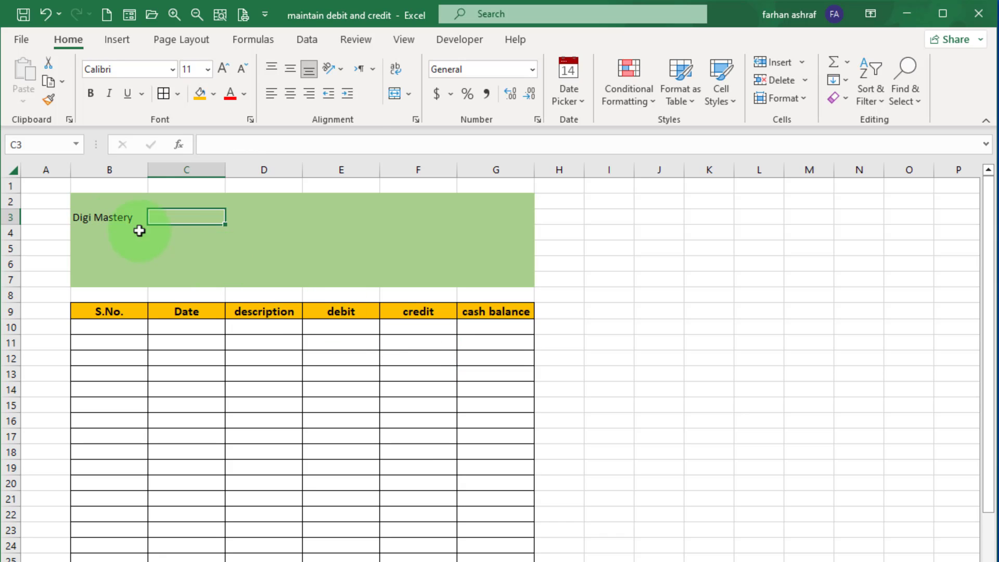
Merge and centre B3:C3, setting the title to 12 pt bold.
{"action": "left_click_drag", "start_coordinate": [112, 218], "coordinate": [154, 219]}
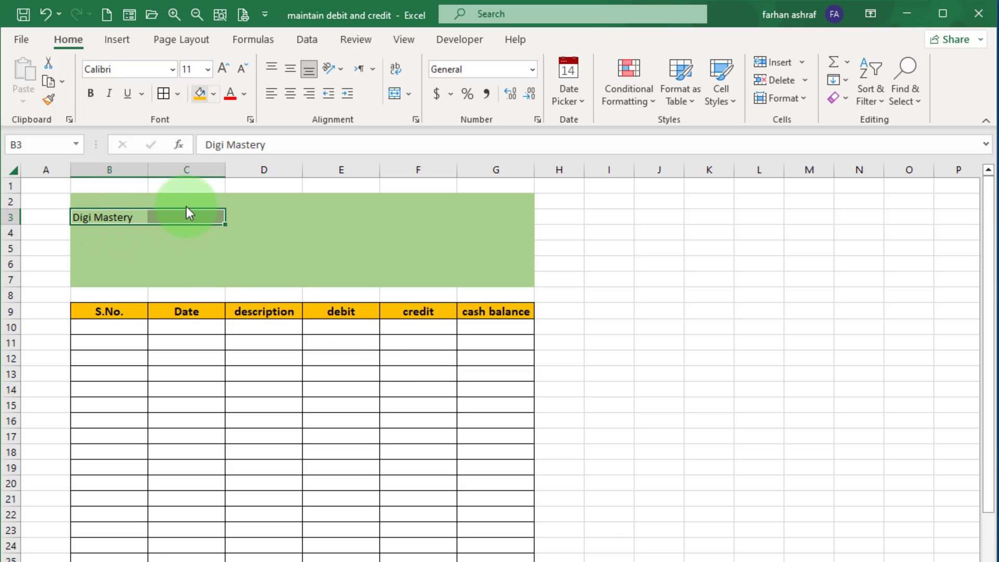
{"action": "left_click", "coordinate": [409, 95]}
{"action": "left_click", "coordinate": [430, 116]}
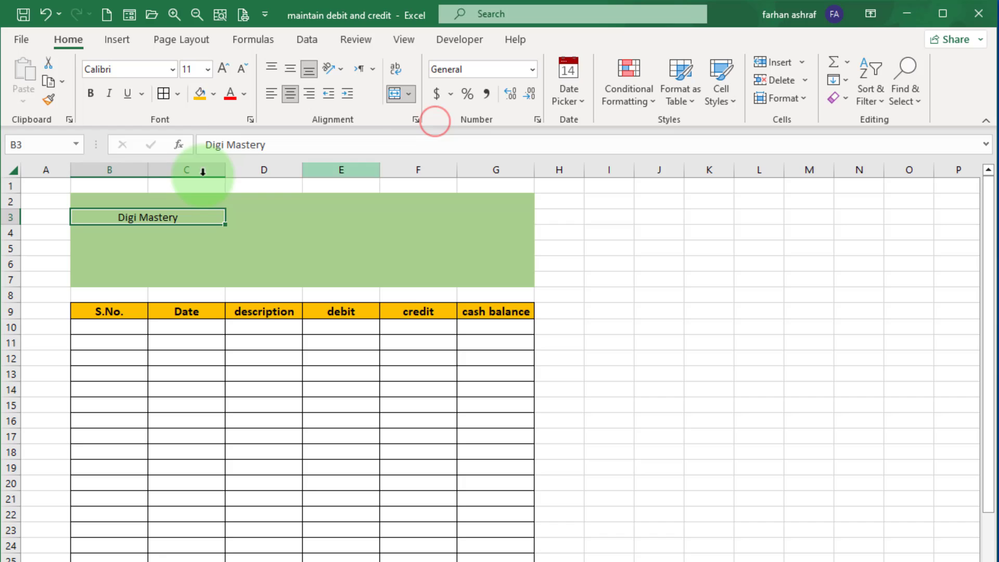
{"action": "left_click", "coordinate": [207, 69]}
{"action": "left_click", "coordinate": [193, 160]}
{"action": "left_click", "coordinate": [91, 93]}
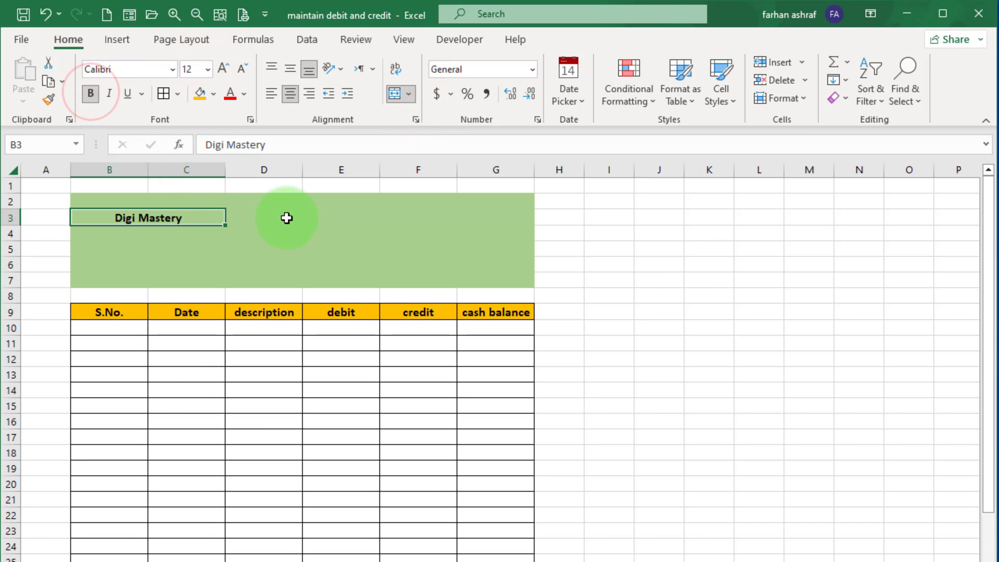
Merge and centre E3:G3 and enter the heading blance sheet 31-12-2022.
{"action": "left_click_drag", "start_coordinate": [281, 217], "coordinate": [473, 219]}
{"action": "left_click", "coordinate": [409, 94]}
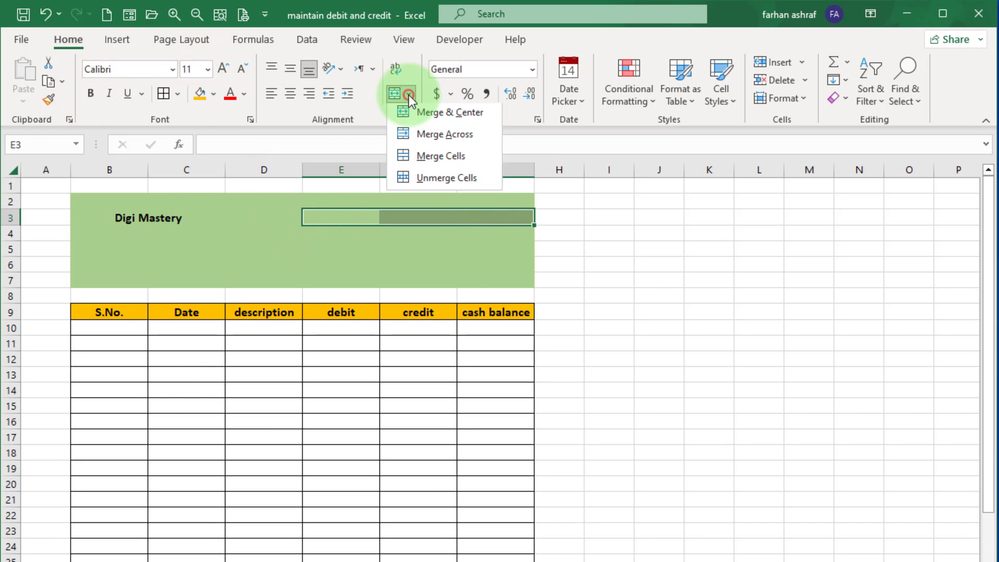
{"action": "left_click", "coordinate": [425, 110]}
{"action": "type", "text": "bla"}
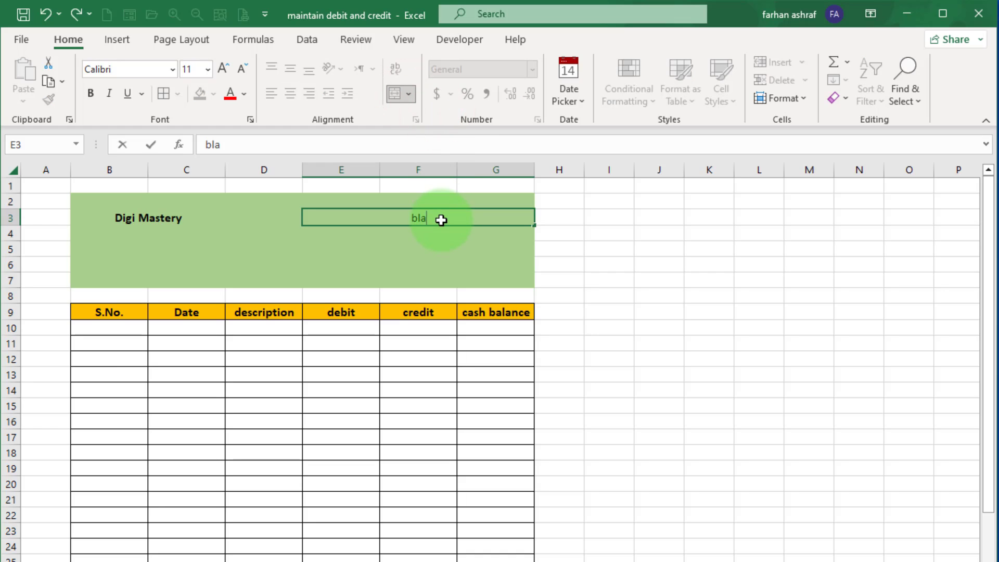
{"action": "type", "text": "nce sheet 31"}
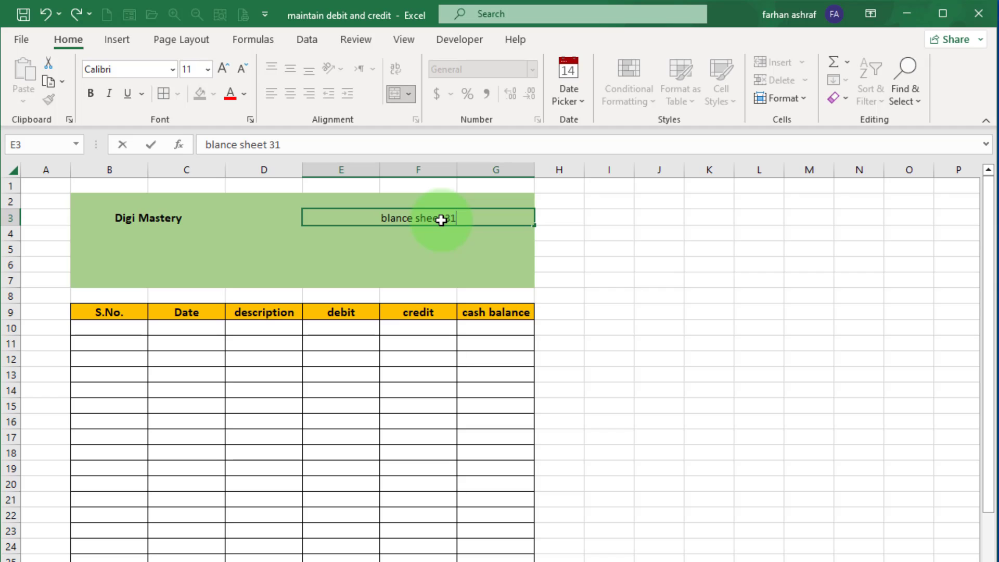
{"action": "type", "text": "-12-2022"}
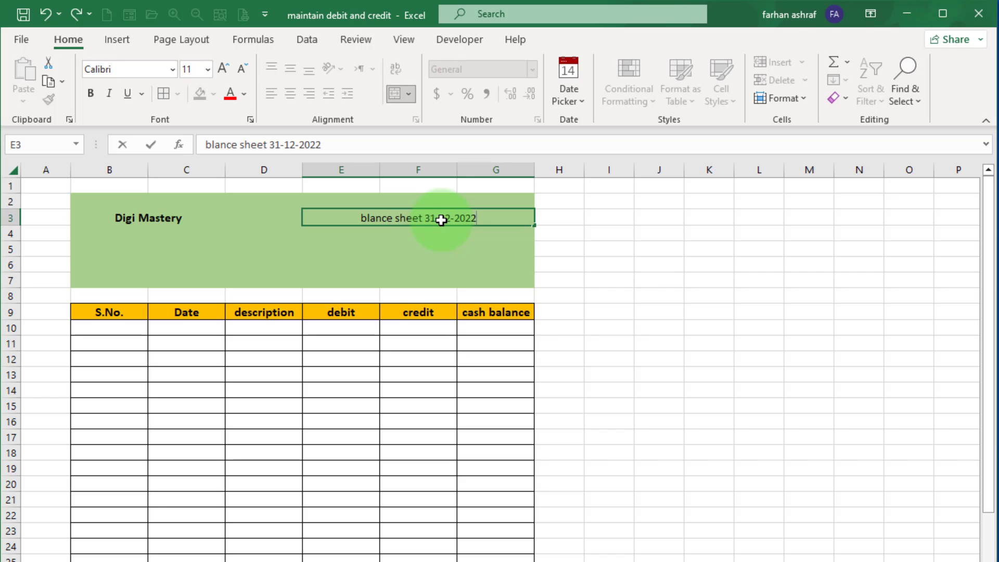
{"action": "left_click", "coordinate": [441, 218]}
Apply a thick bottom border to the title row B3:G3.
{"action": "left_click_drag", "start_coordinate": [119, 221], "coordinate": [410, 218]}
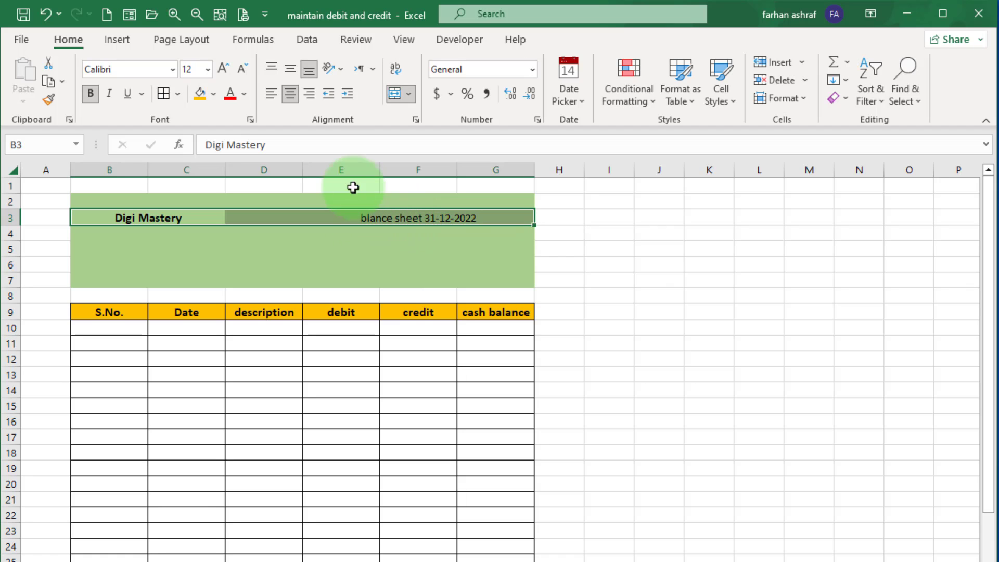
{"action": "left_click", "coordinate": [178, 94]}
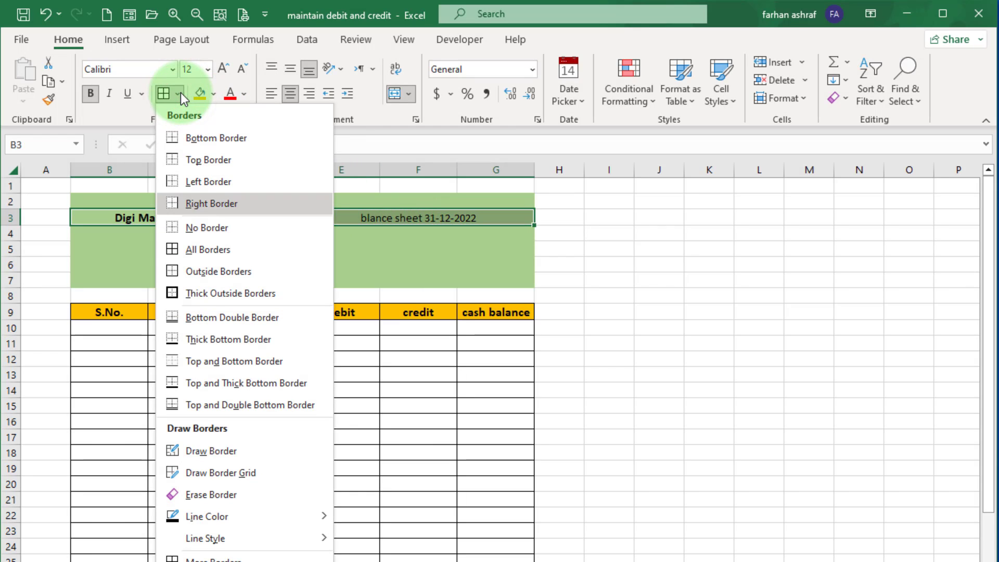
{"action": "left_click", "coordinate": [218, 341]}
{"action": "left_click", "coordinate": [217, 265]}
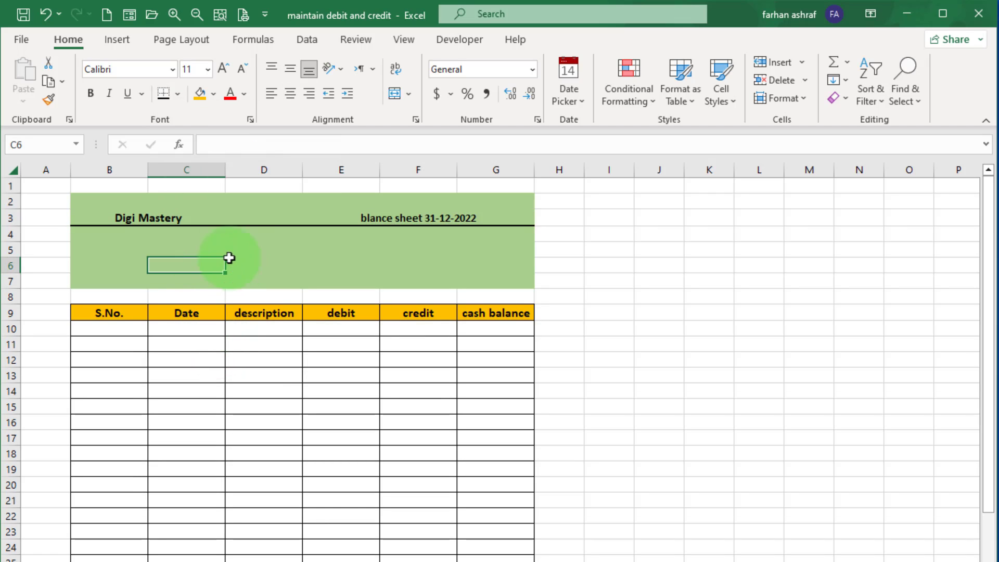
Draw a rectangle shape over B4:C7 inside the green header block.
{"action": "left_click", "coordinate": [117, 41]}
{"action": "left_click", "coordinate": [187, 102]}
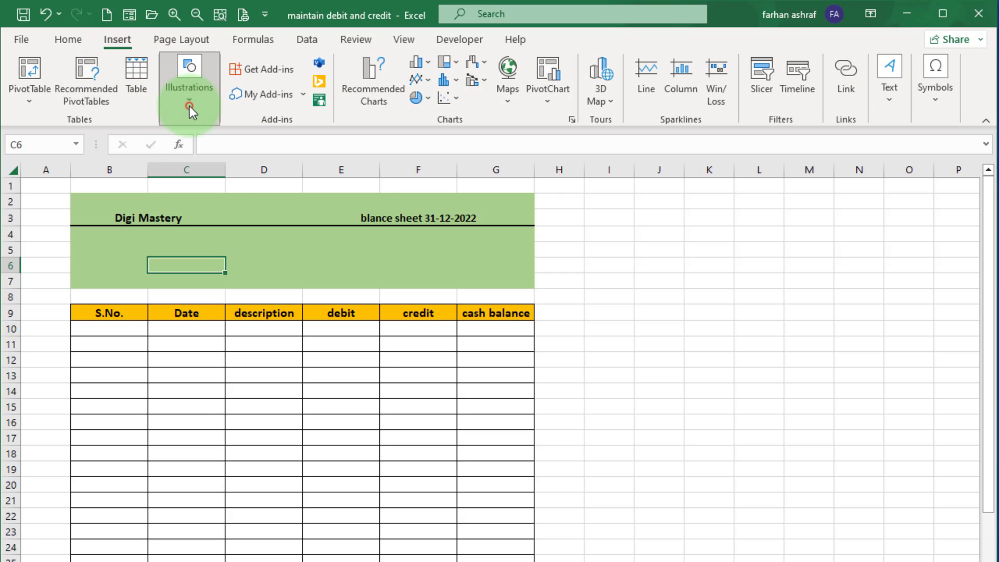
{"action": "left_click", "coordinate": [216, 173]}
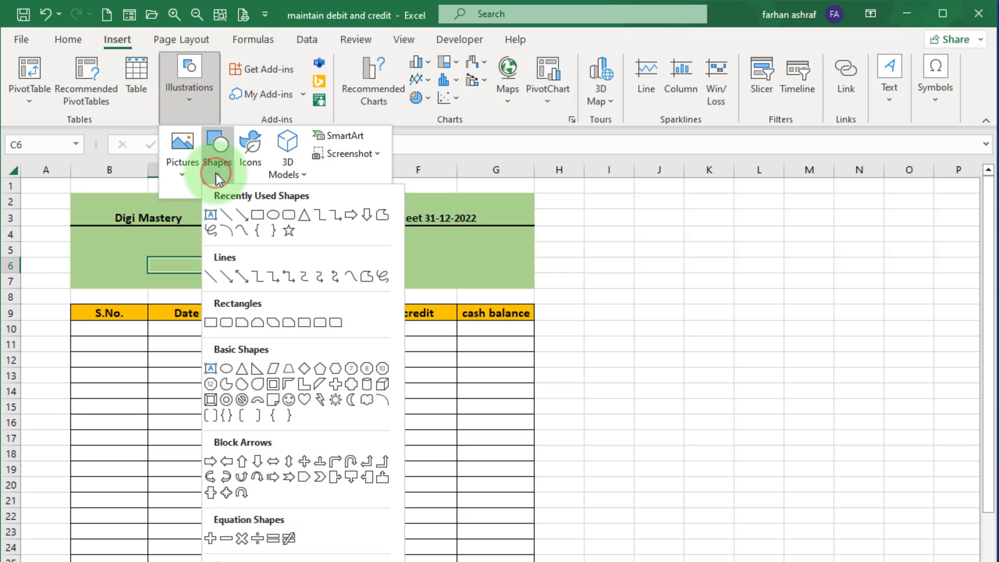
{"action": "left_click", "coordinate": [257, 214]}
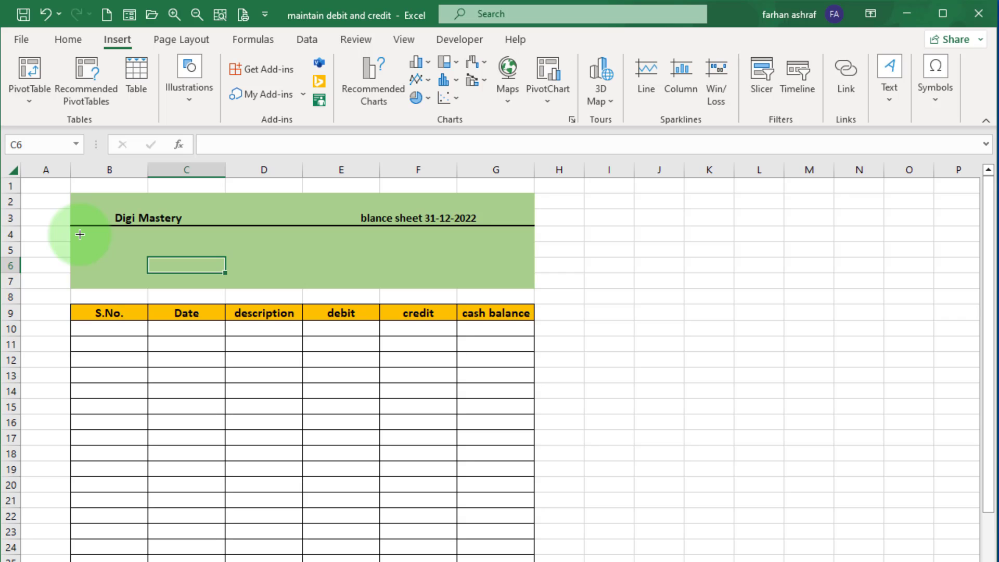
{"action": "left_click_drag", "start_coordinate": [79, 235], "coordinate": [210, 278]}
{"action": "left_click", "coordinate": [952, 561]}
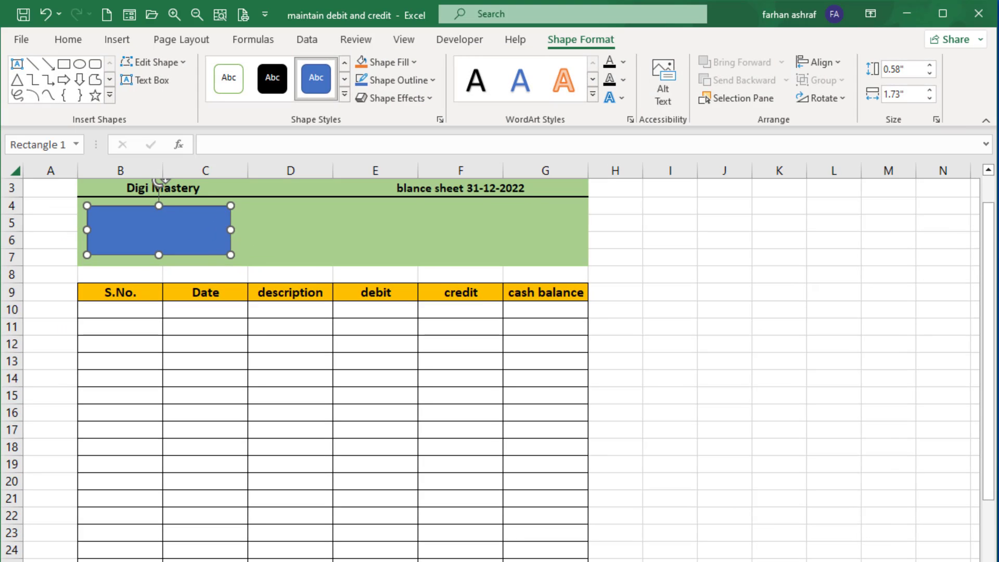
{"action": "left_click", "coordinate": [952, 561]}
{"action": "left_click", "coordinate": [952, 561]}
{"action": "scroll", "coordinate": [365, 345], "scroll_direction": "up", "scroll_amount": 1}
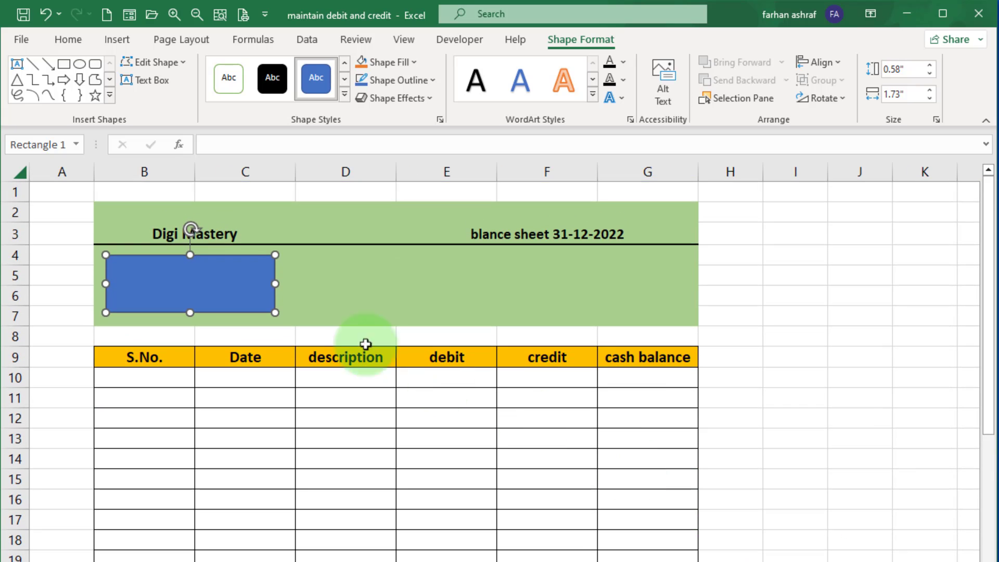
Set the rectangle's shape fill and shape outline to white.
{"action": "left_click", "coordinate": [230, 285]}
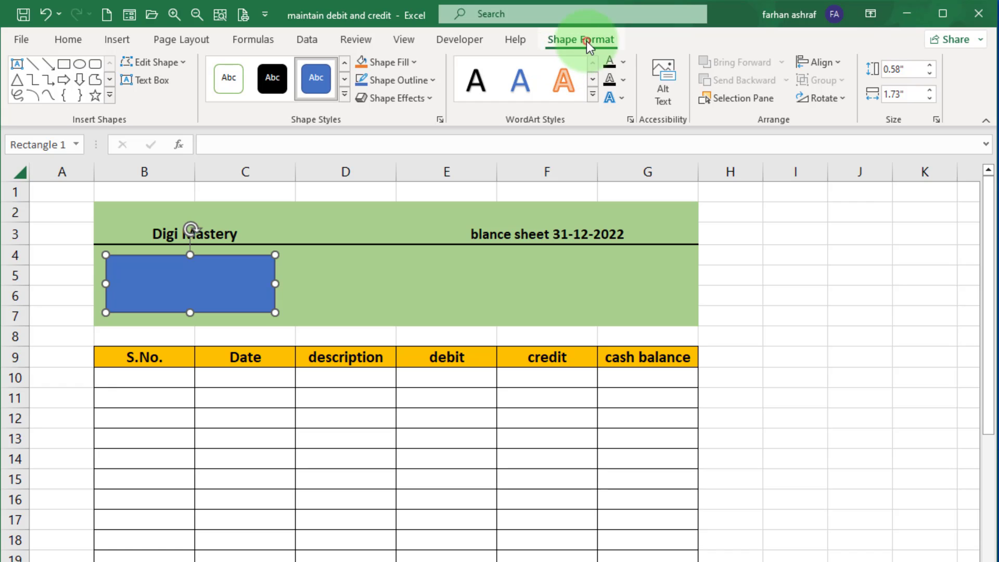
{"action": "left_click", "coordinate": [417, 64]}
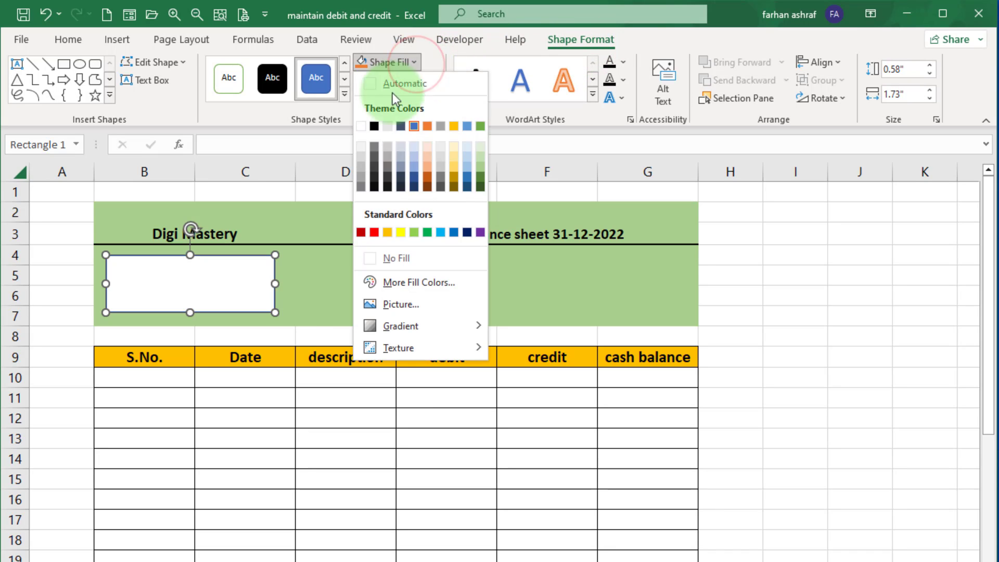
{"action": "left_click", "coordinate": [364, 127]}
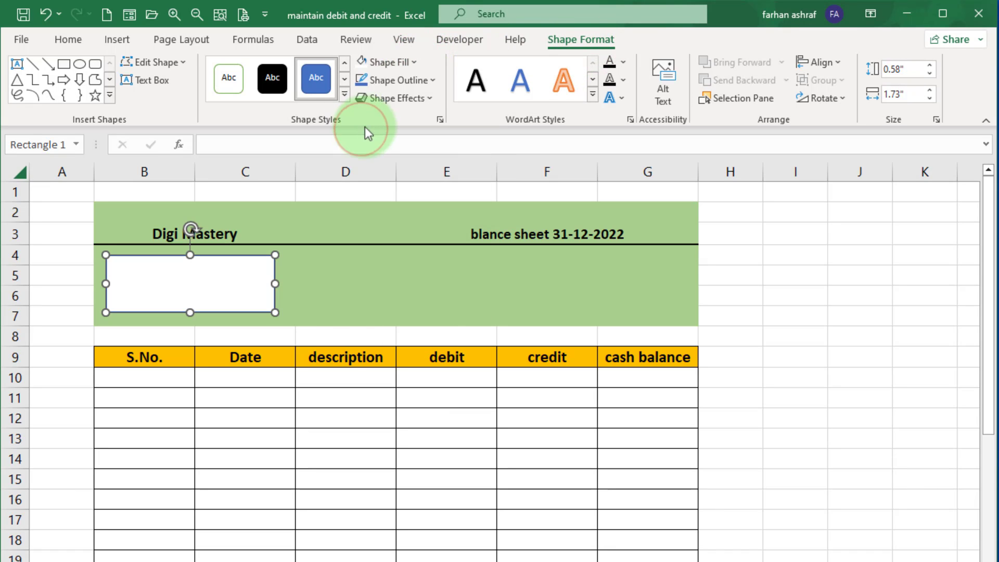
{"action": "left_click", "coordinate": [429, 80]}
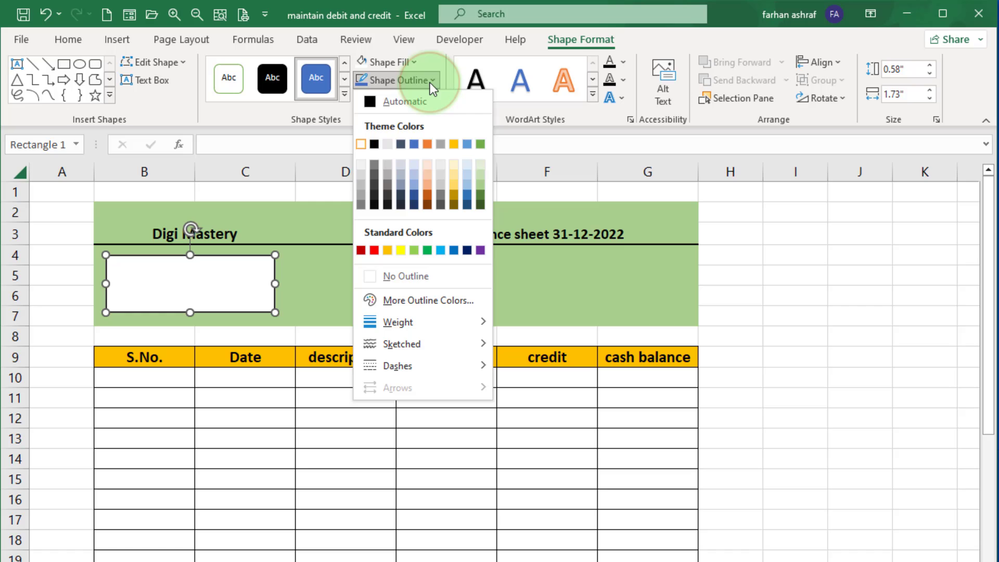
{"action": "left_click", "coordinate": [360, 144]}
{"action": "left_click", "coordinate": [356, 295]}
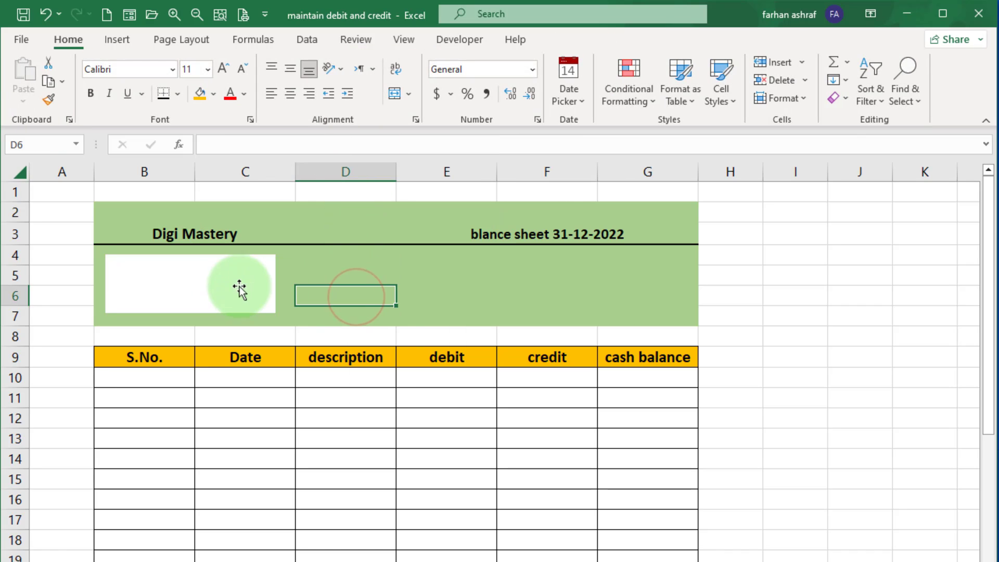
Duplicate the white rectangle so three boxes sit side by side across the header block.
{"action": "left_click", "coordinate": [196, 281]}
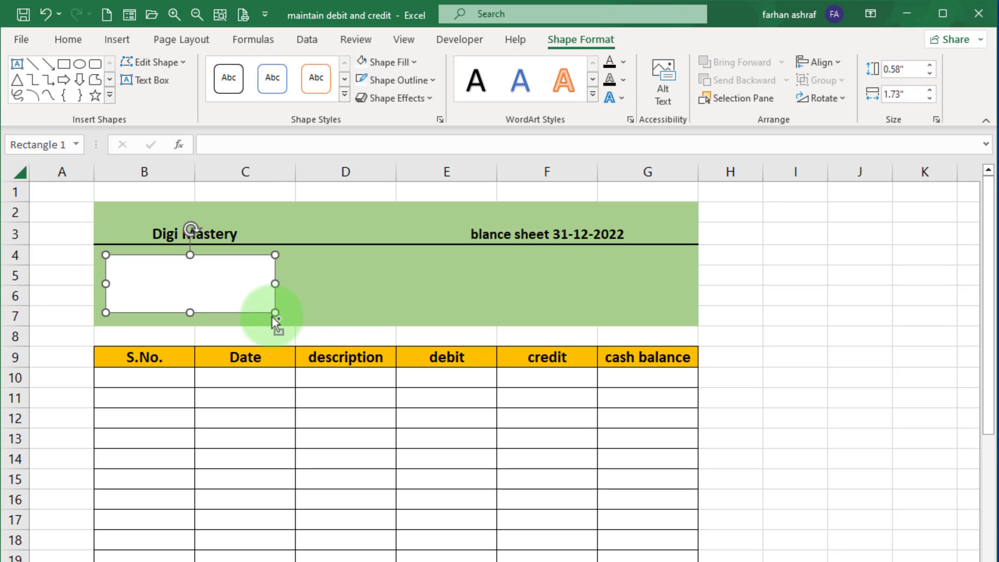
{"action": "left_click_drag", "start_coordinate": [252, 313], "coordinate": [606, 319]}
{"action": "left_click", "coordinate": [383, 290]}
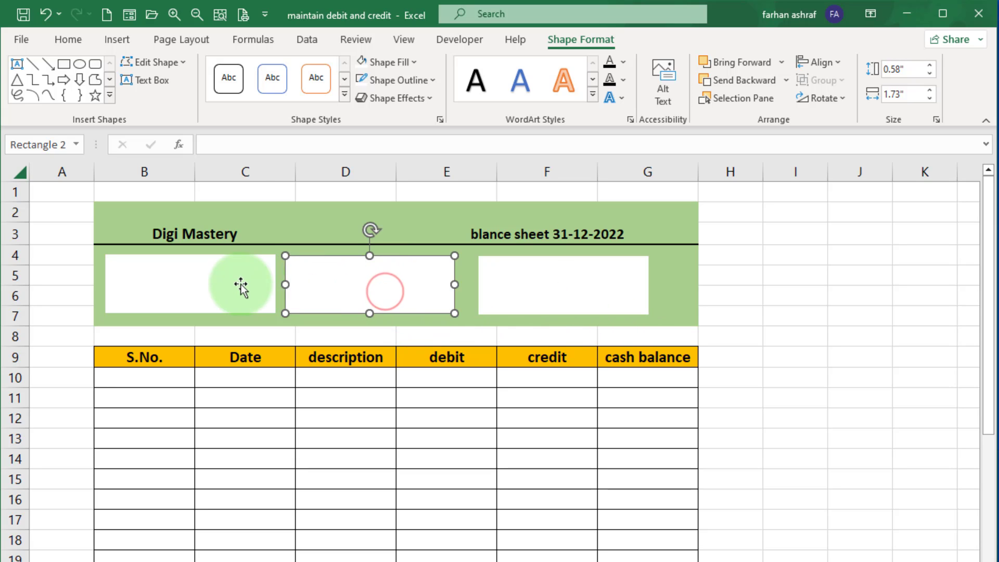
Select all three rectangles, distribute them horizontally, and make them slightly taller.
{"action": "left_click", "coordinate": [237, 285], "text": "ctrl"}
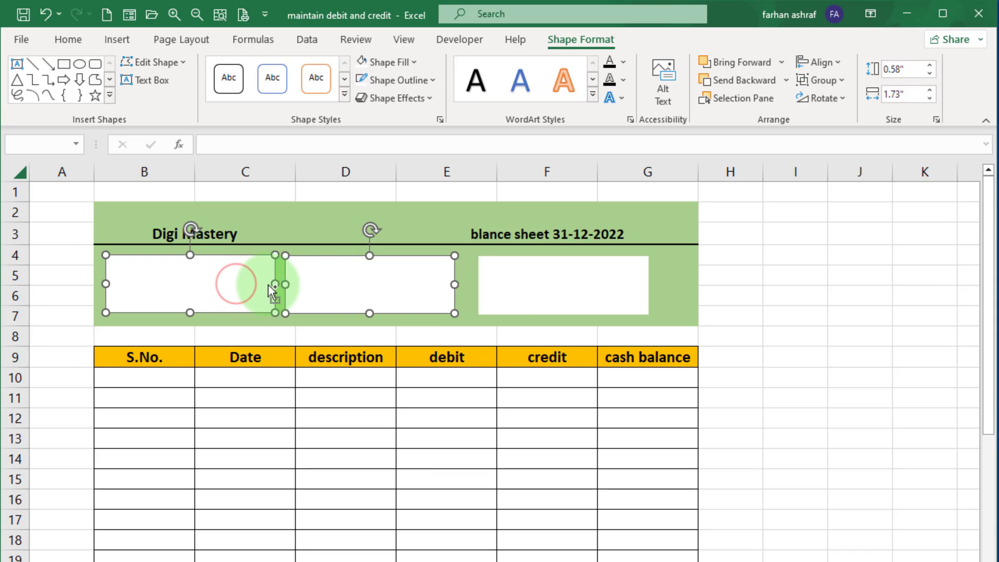
{"action": "left_click", "coordinate": [529, 291], "text": "ctrl"}
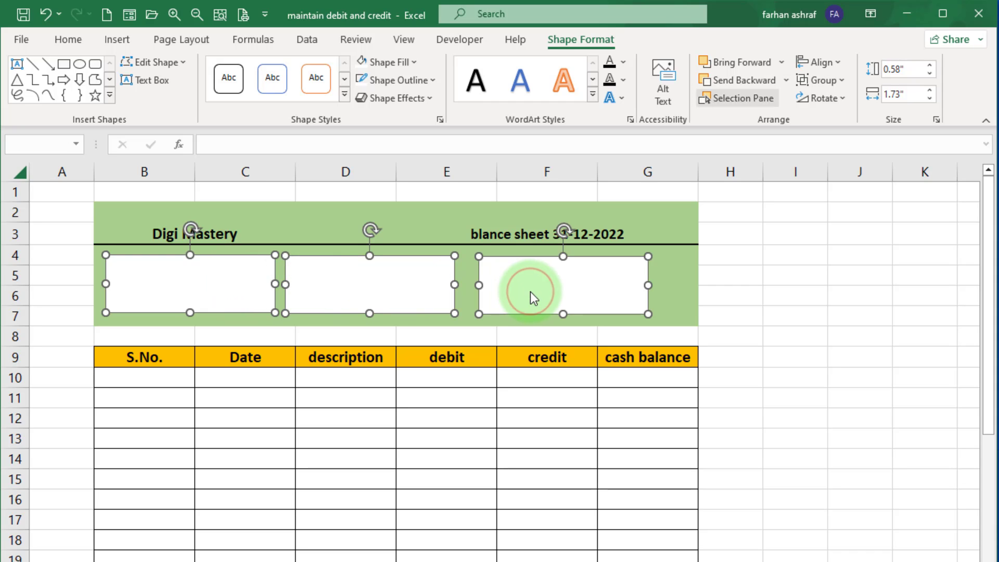
{"action": "left_click", "coordinate": [831, 64]}
{"action": "left_click", "coordinate": [864, 151]}
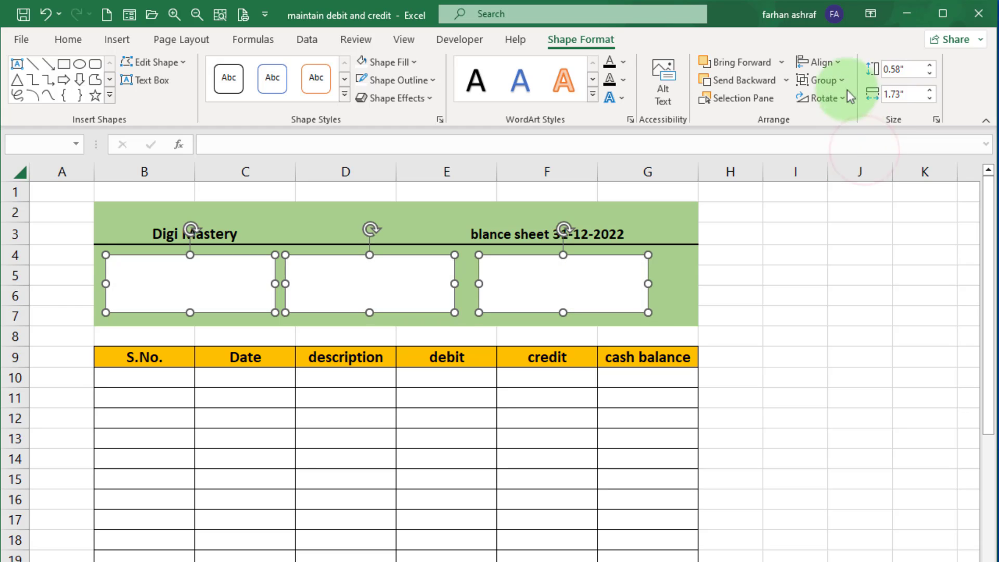
{"action": "left_click", "coordinate": [841, 66]}
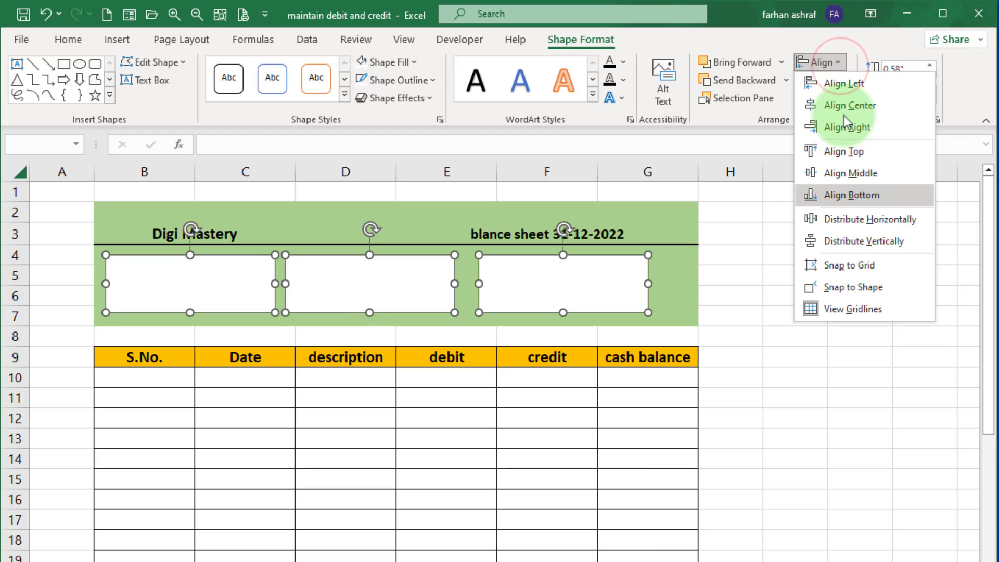
{"action": "left_click", "coordinate": [851, 219]}
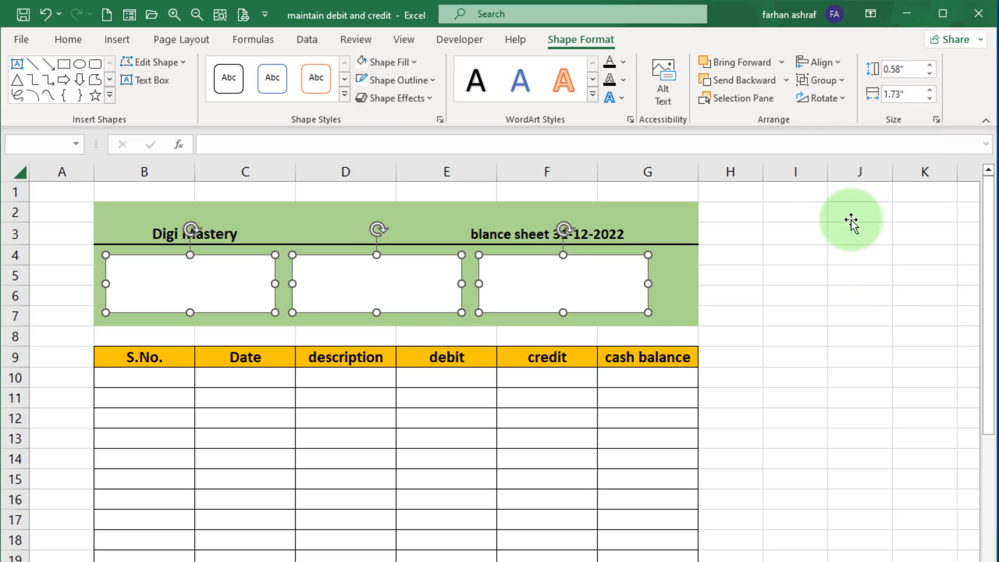
{"action": "left_click", "coordinate": [191, 319]}
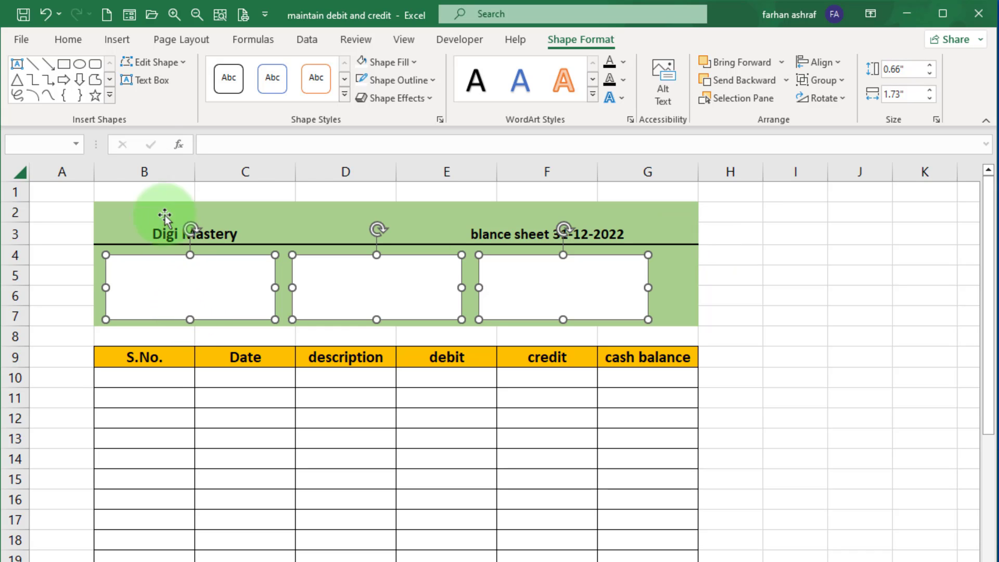
Draw a smaller rectangle inside the first white box.
{"action": "left_click", "coordinate": [121, 40]}
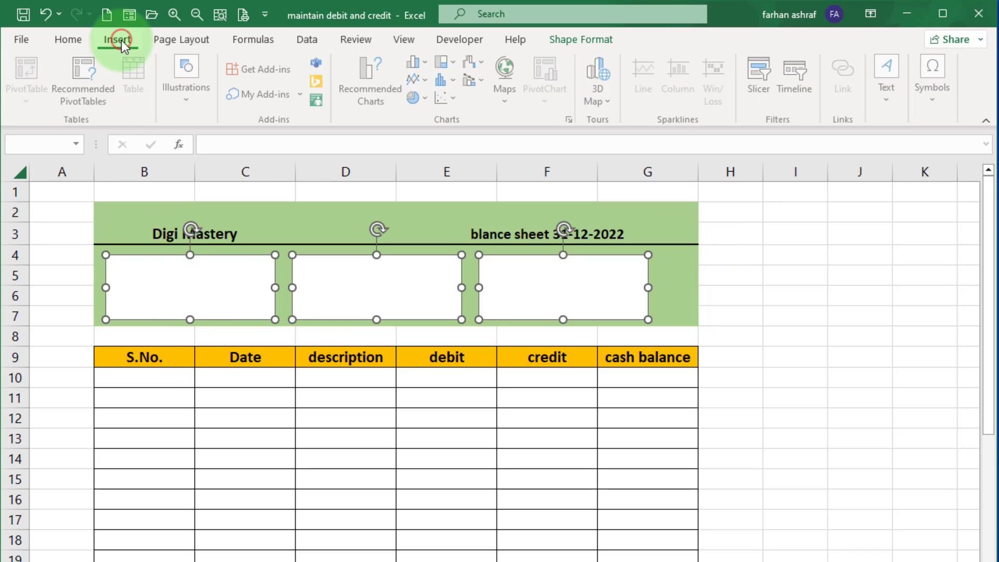
{"action": "left_click", "coordinate": [193, 92]}
{"action": "left_click", "coordinate": [218, 160]}
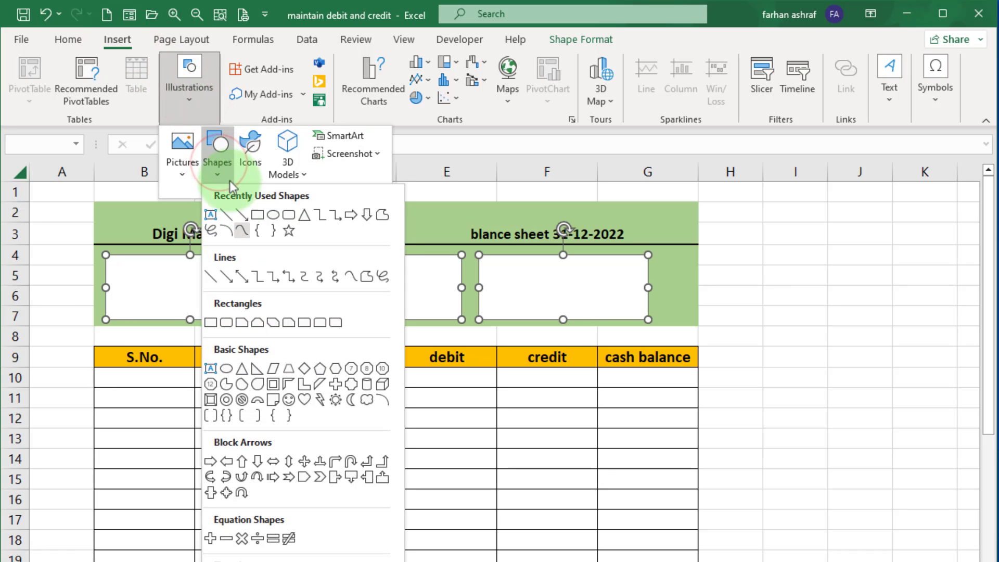
{"action": "left_click", "coordinate": [256, 215]}
{"action": "left_click_drag", "start_coordinate": [135, 259], "coordinate": [261, 290]}
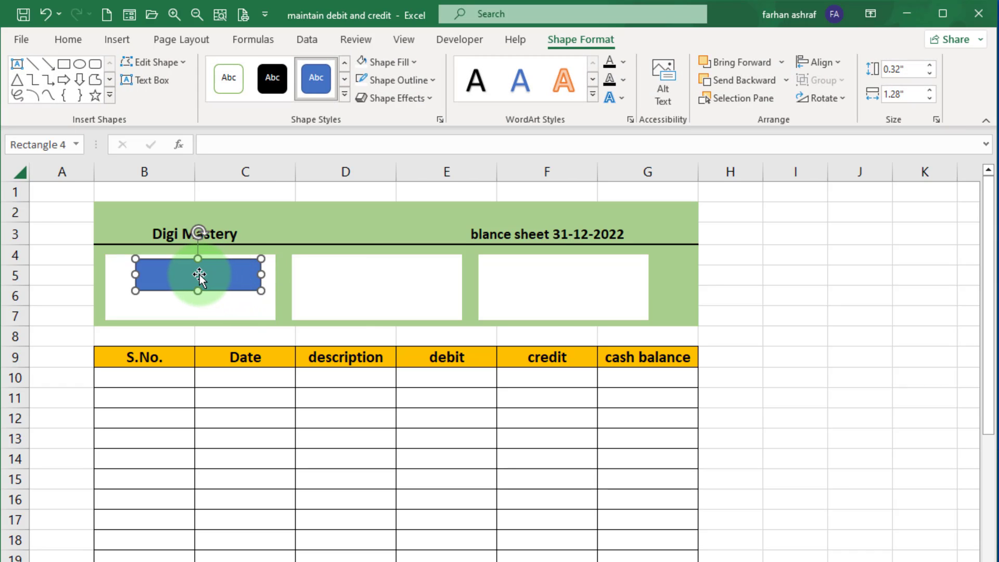
{"action": "right_click", "coordinate": [199, 274]}
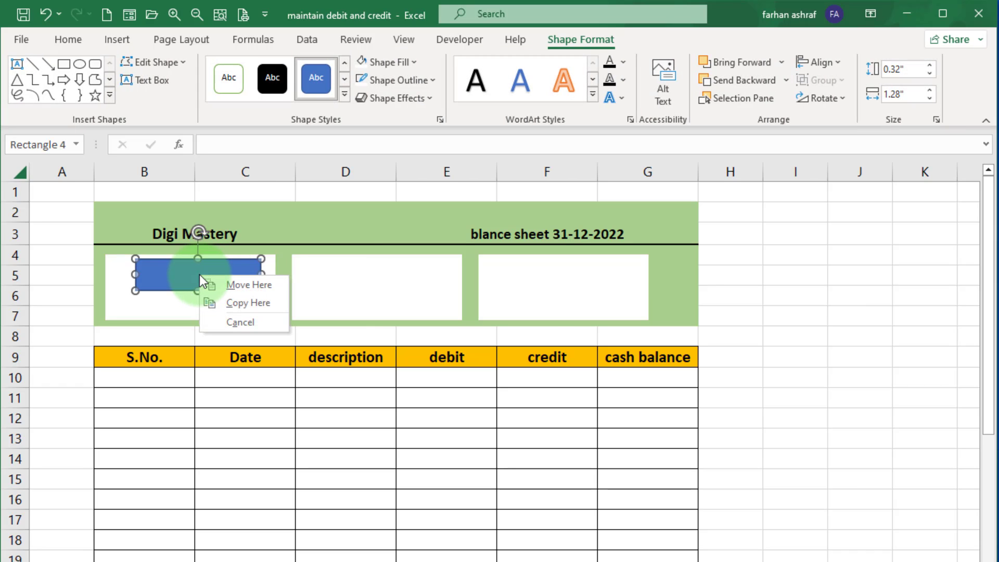
{"action": "left_click", "coordinate": [174, 277]}
Add the text Total Balance to the small rectangle.
{"action": "right_click", "coordinate": [203, 273]}
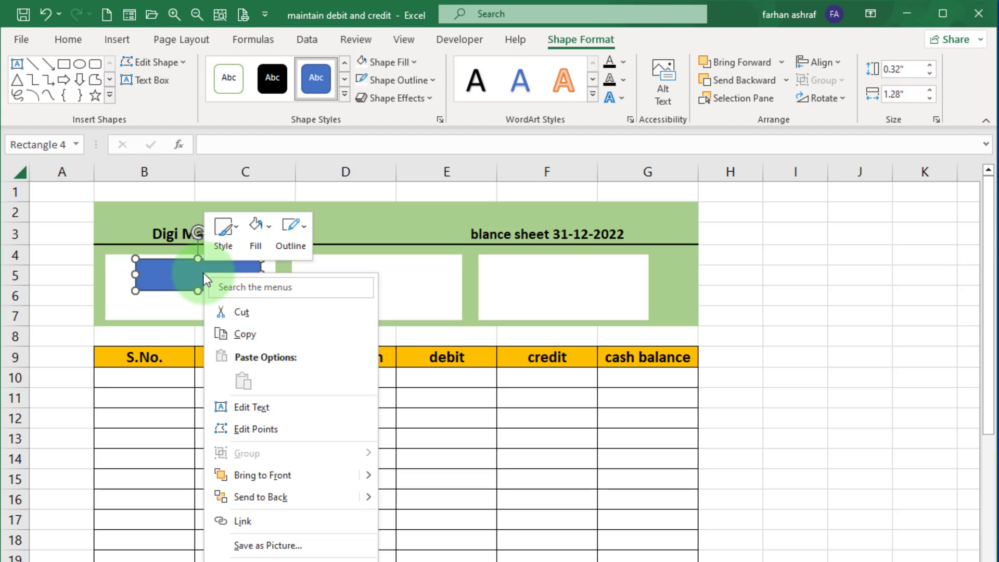
{"action": "left_click", "coordinate": [253, 406]}
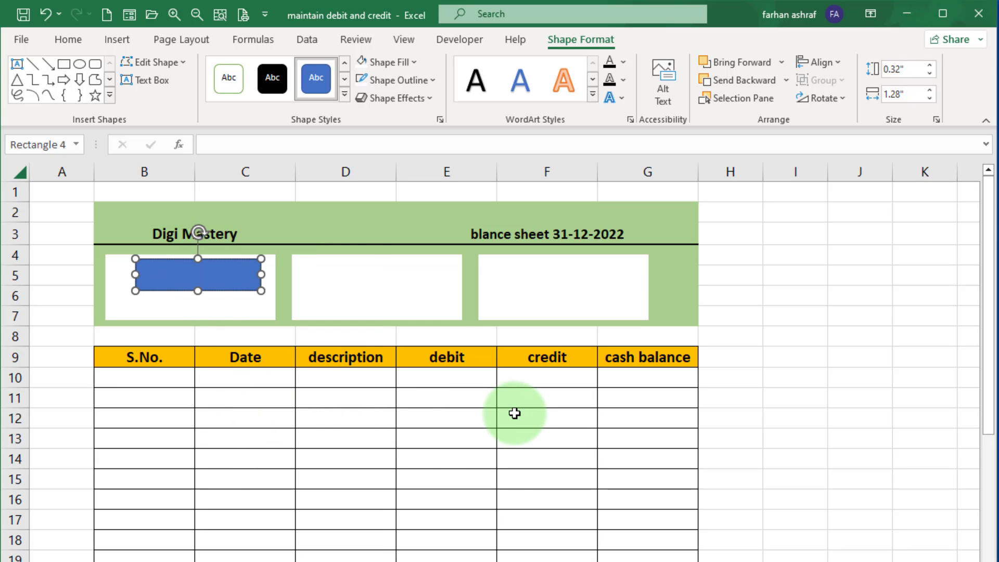
{"action": "type", "text": "Total Balance"}
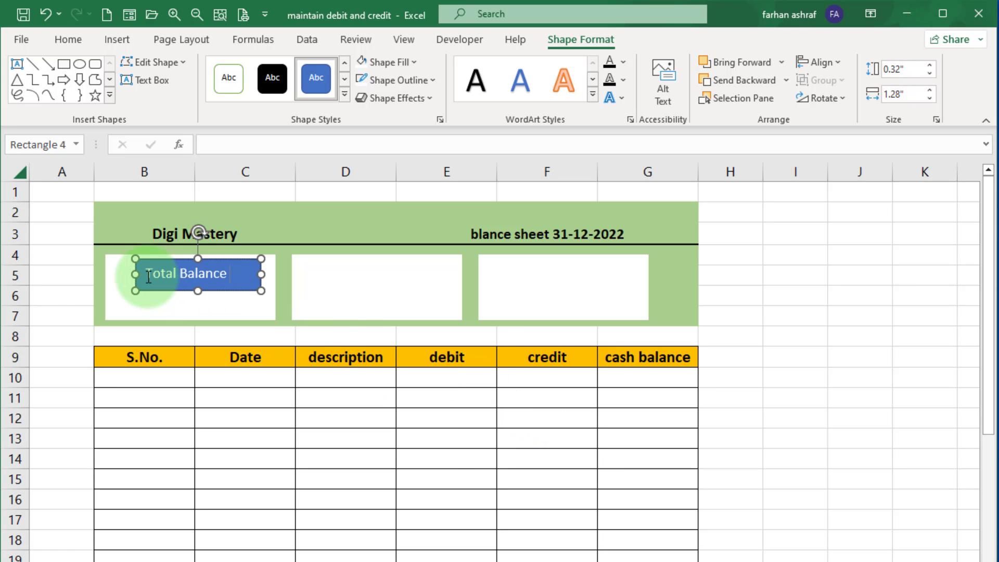
Make the Total Balance text black and bold.
{"action": "left_click_drag", "start_coordinate": [148, 277], "coordinate": [229, 275]}
{"action": "left_click", "coordinate": [70, 45]}
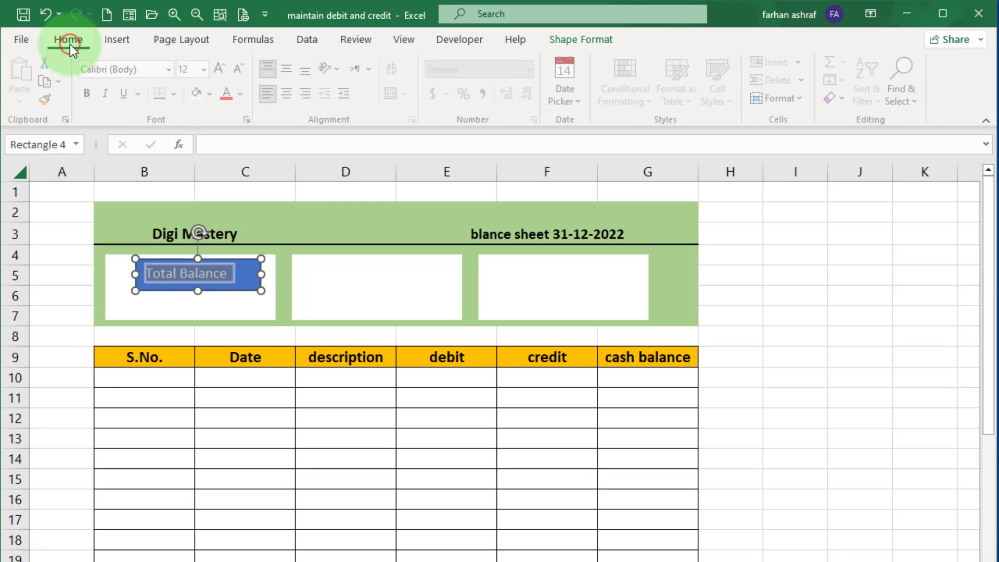
{"action": "left_click", "coordinate": [243, 93]}
{"action": "left_click", "coordinate": [244, 157]}
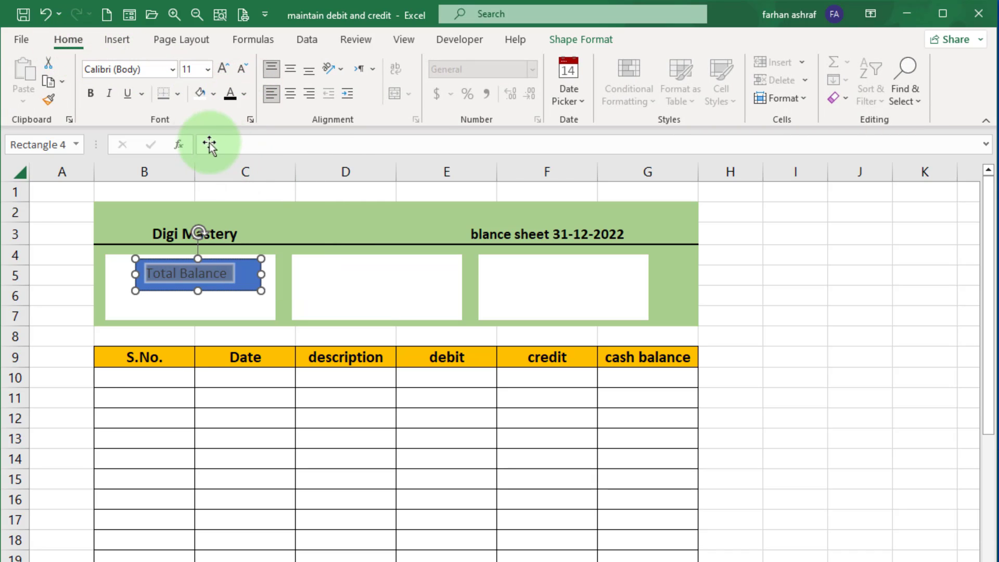
{"action": "left_click", "coordinate": [92, 94]}
{"action": "left_click", "coordinate": [247, 276]}
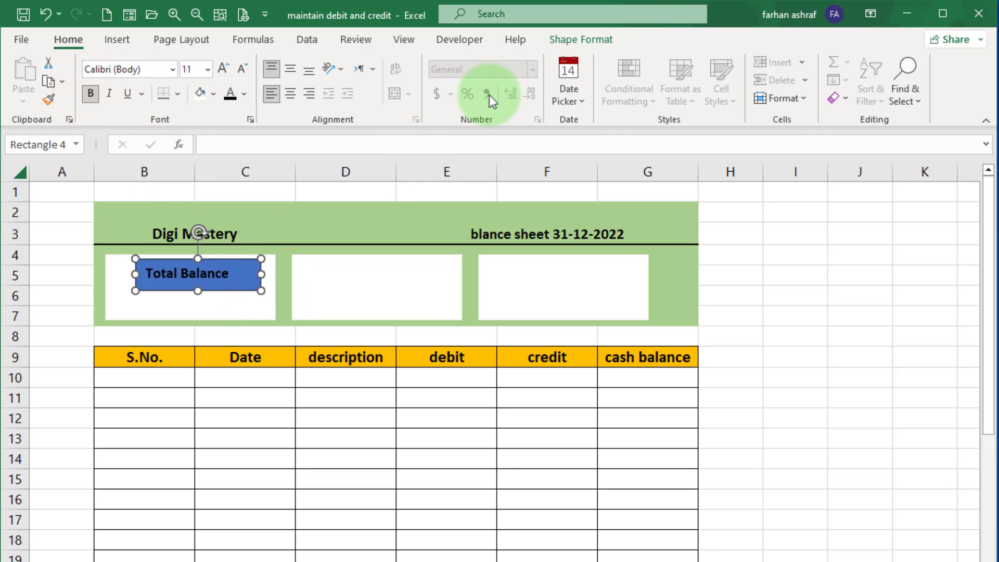
Remove the small rectangle's fill and outline.
{"action": "left_click", "coordinate": [557, 42]}
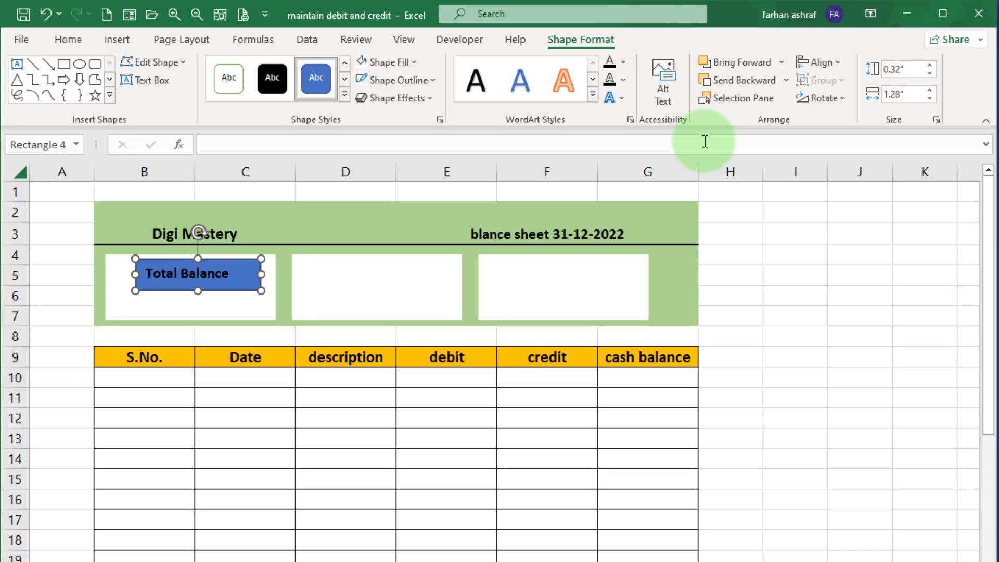
{"action": "left_click", "coordinate": [414, 61]}
{"action": "left_click", "coordinate": [373, 264]}
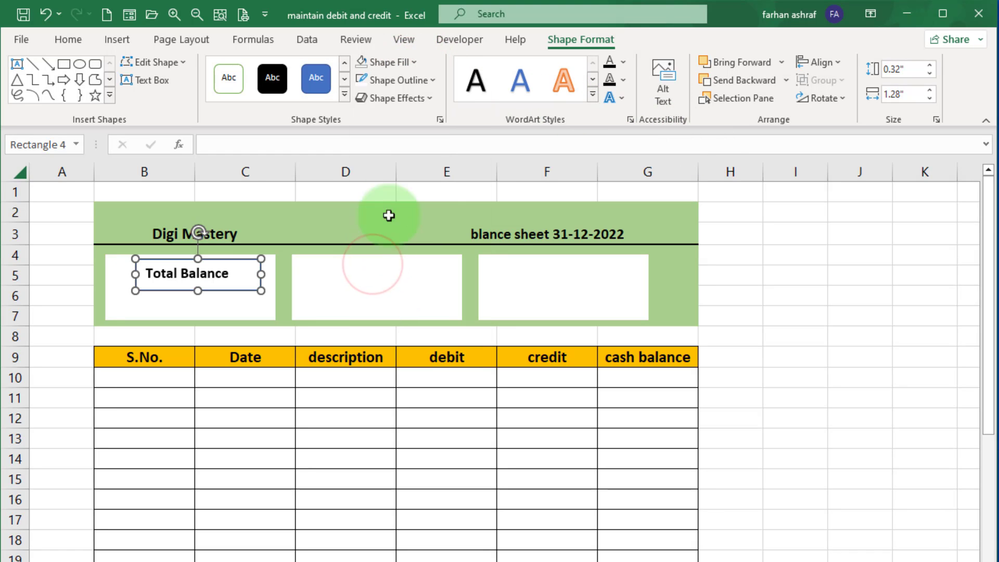
{"action": "left_click", "coordinate": [430, 81]}
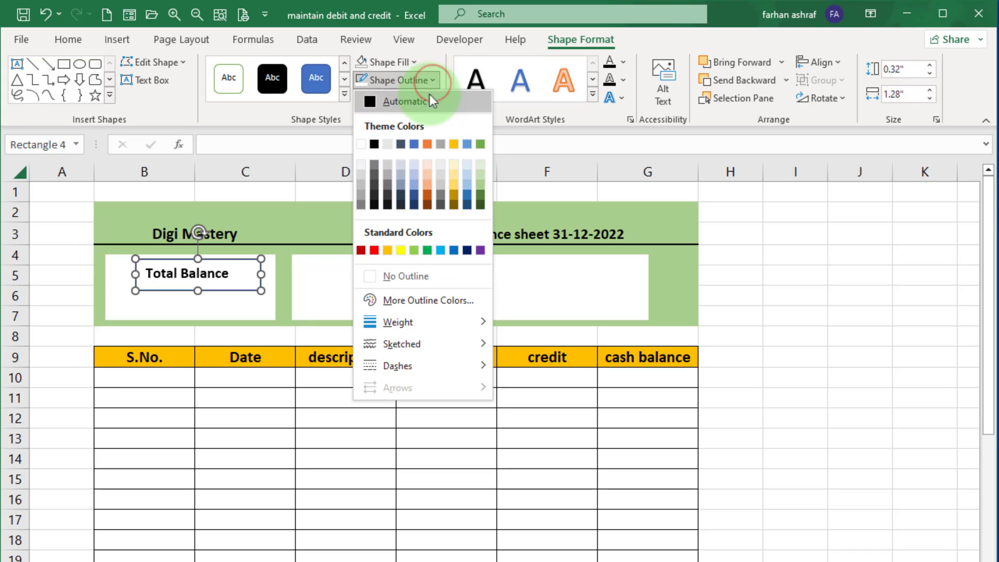
{"action": "left_click", "coordinate": [372, 281]}
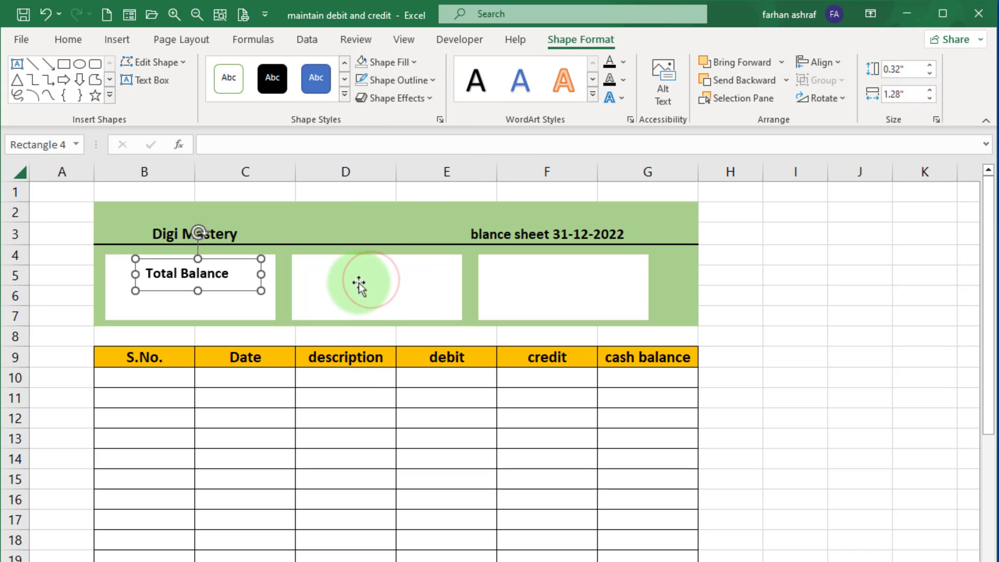
Shift the Total Balance label slightly right and duplicate it into the second and third white boxes.
{"action": "left_click", "coordinate": [227, 312]}
{"action": "left_click", "coordinate": [200, 274]}
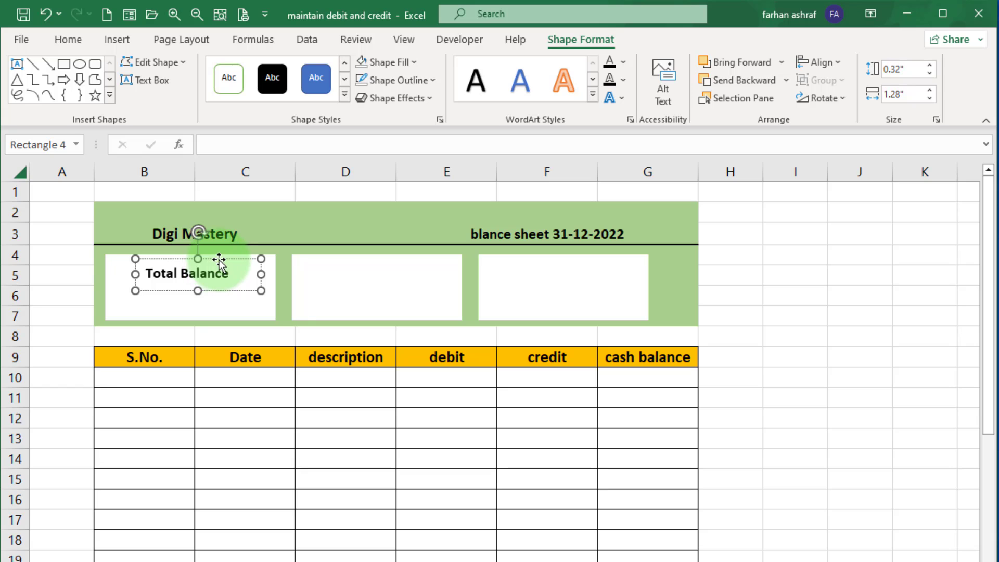
{"action": "left_click_drag", "start_coordinate": [218, 261], "coordinate": [233, 259]}
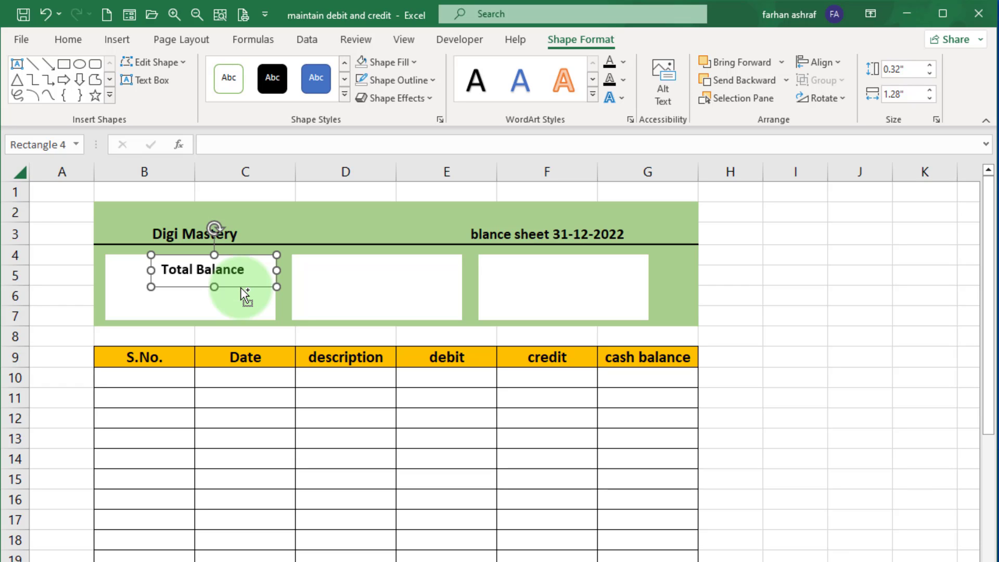
{"action": "left_click_drag", "start_coordinate": [240, 287], "coordinate": [592, 290]}
Change the second box's label text to Total Credit.
{"action": "left_click", "coordinate": [424, 271]}
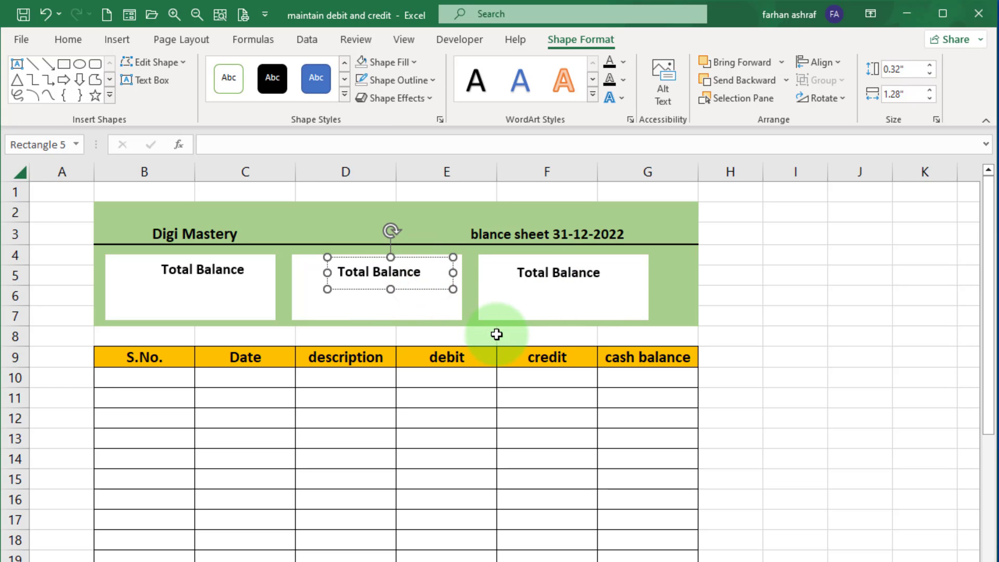
{"action": "key", "text": "BackSpace"}
{"action": "key", "text": "BackSpace"}
{"action": "key", "text": "BackSpace"}
{"action": "key", "text": "BackSpace"}
{"action": "key", "text": "BackSpace"}
{"action": "key", "text": "BackSpace"}
{"action": "type", "text": "Credit"}
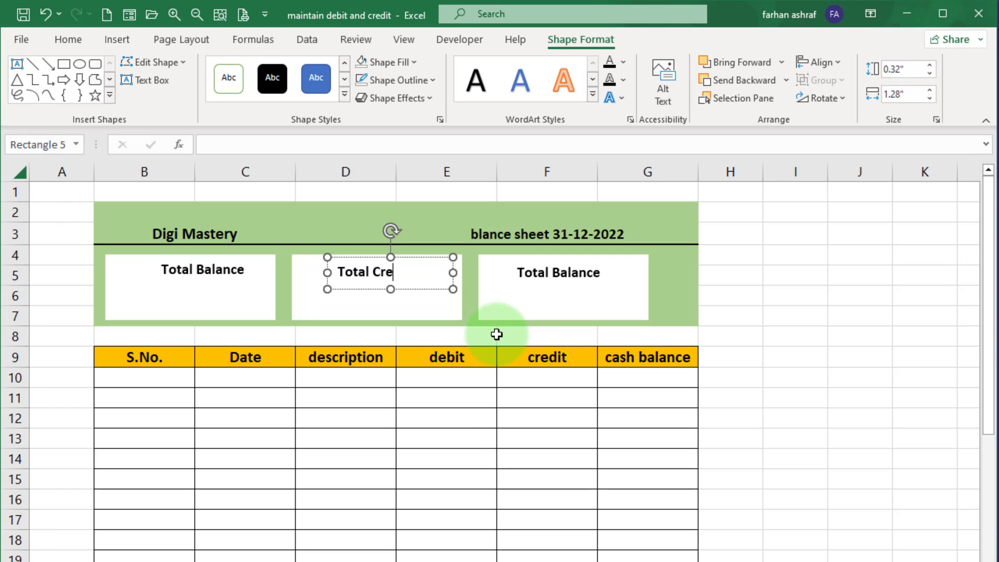
Change the third box's label text to Cash Balance.
{"action": "left_click", "coordinate": [547, 272]}
{"action": "key", "text": "BackSpace"}
{"action": "key", "text": "BackSpace"}
{"action": "key", "text": "BackSpace"}
{"action": "key", "text": "BackSpace"}
{"action": "key", "text": "BackSpace"}
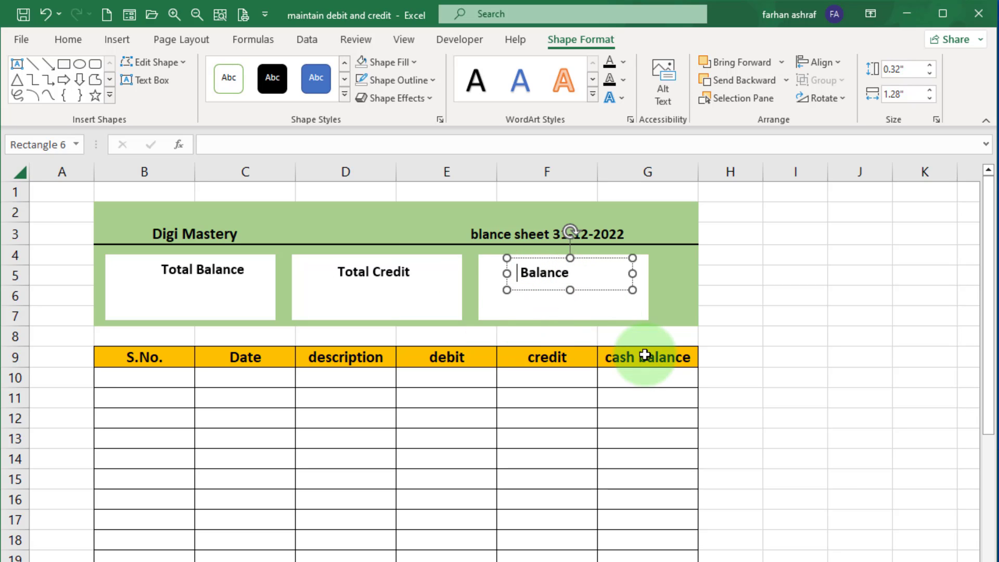
{"action": "type", "text": "Cash"}
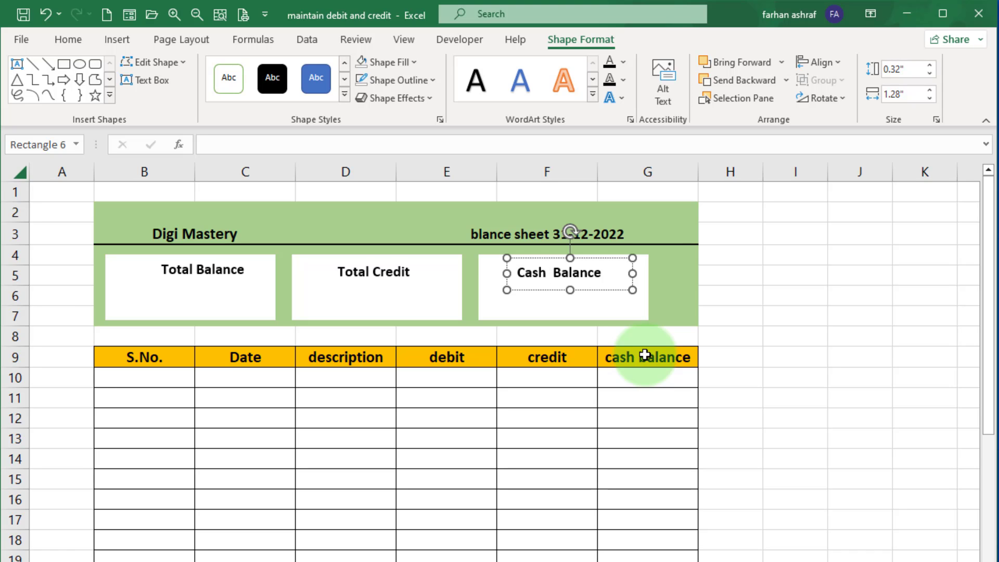
{"action": "key", "text": "BackSpace"}
{"action": "left_click", "coordinate": [605, 259]}
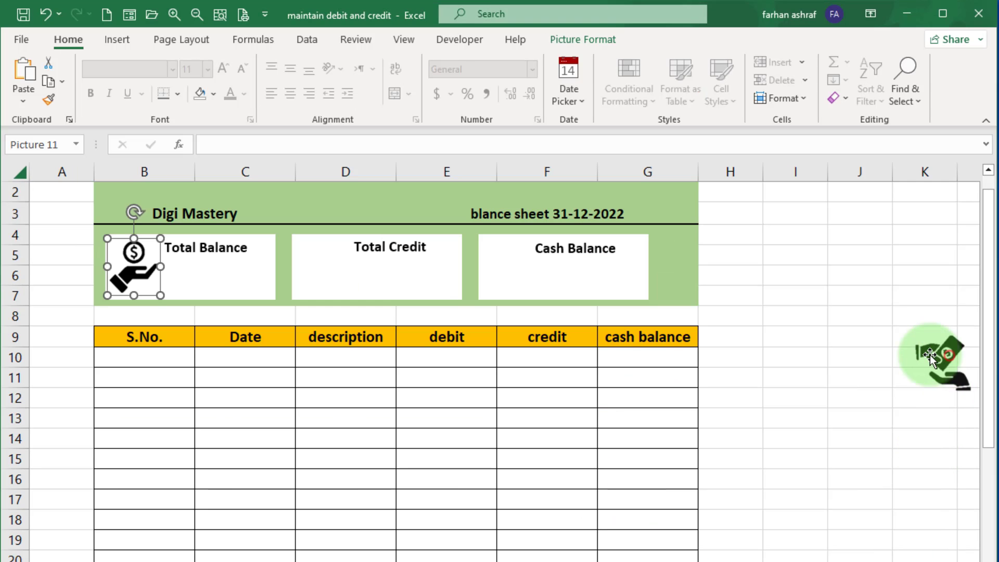
Move the hand-with-cash icon into the Total Credit box.
{"action": "left_click", "coordinate": [906, 363]}
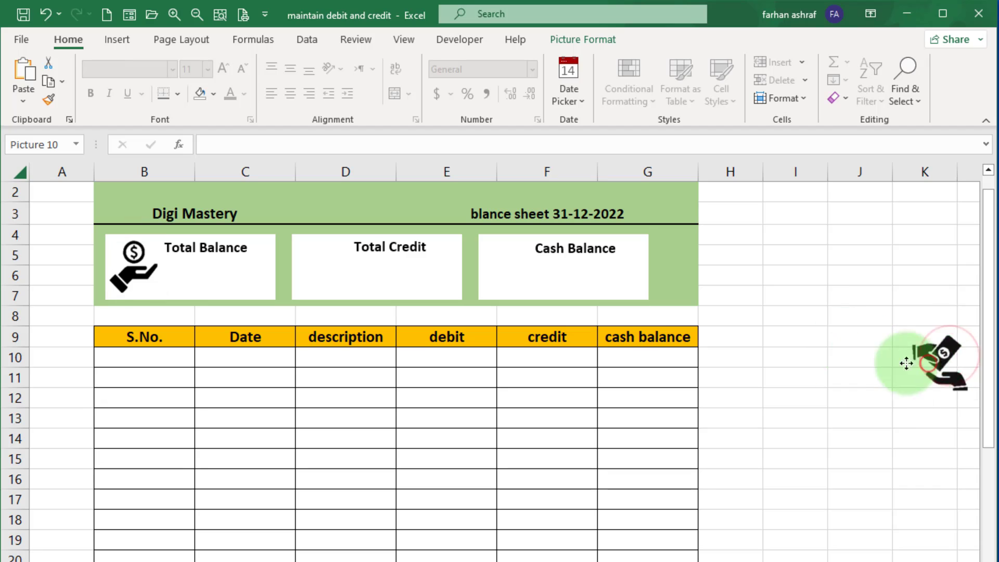
{"action": "left_click_drag", "start_coordinate": [907, 363], "coordinate": [339, 278]}
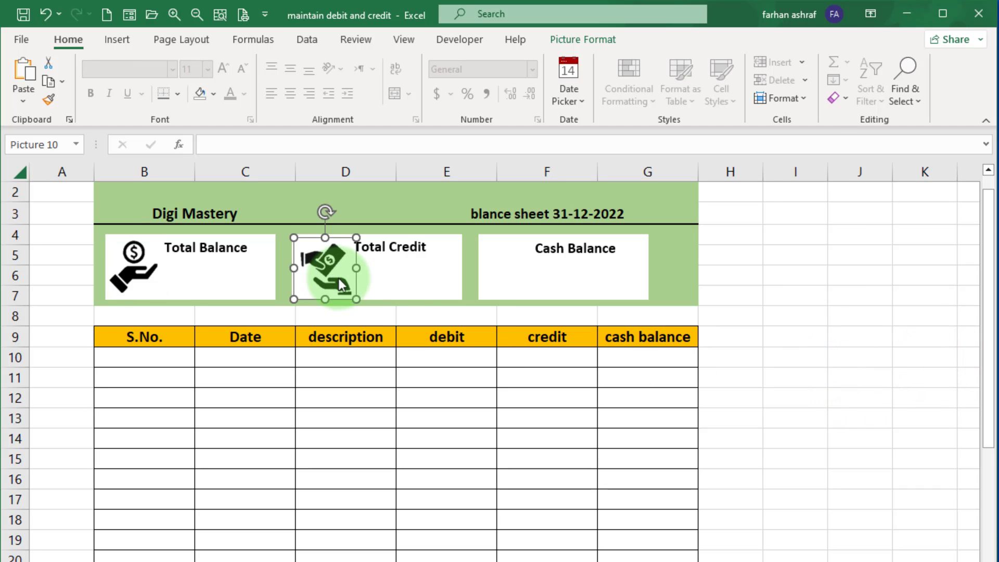
Move the money bag icon into the Cash Balance box.
{"action": "scroll", "coordinate": [338, 278], "scroll_direction": "up", "scroll_amount": 2, "text": "ctrl"}
{"action": "scroll", "coordinate": [500, 364], "scroll_direction": "right", "scroll_amount": 1}
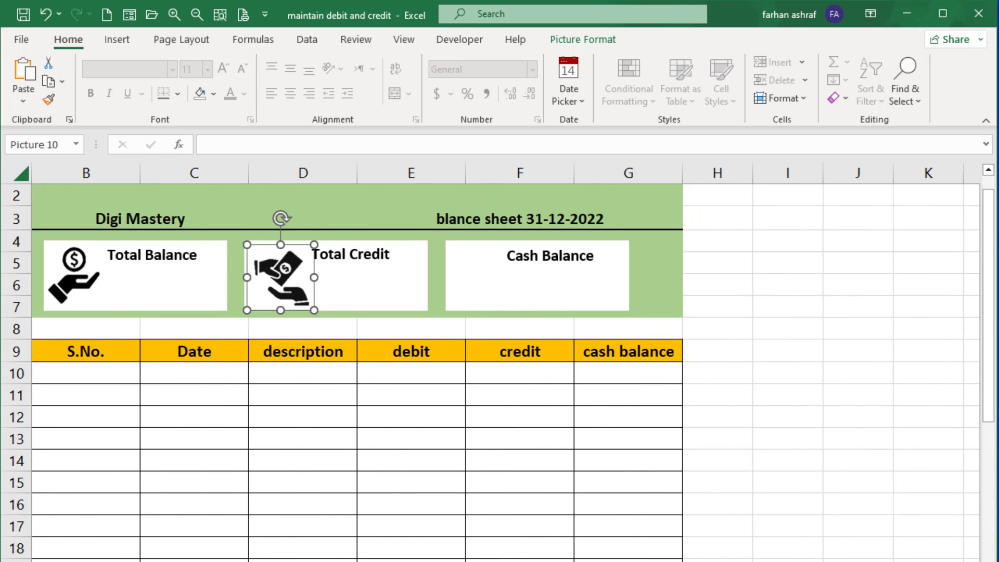
{"action": "scroll", "coordinate": [499, 364], "scroll_direction": "down", "scroll_amount": 2, "text": "ctrl"}
{"action": "left_click_drag", "start_coordinate": [957, 346], "coordinate": [424, 280]}
{"action": "left_click", "coordinate": [240, 520]}
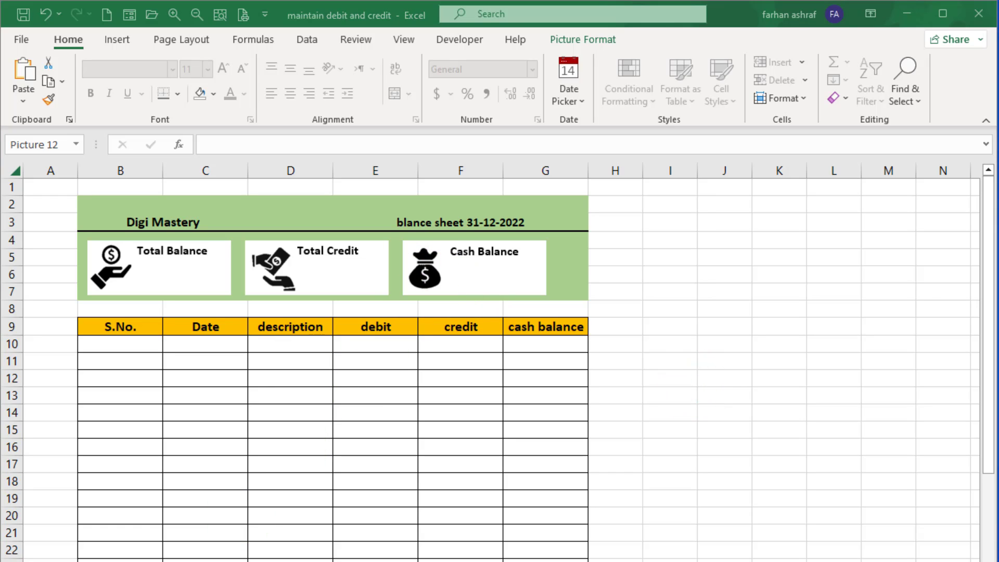
{"action": "left_click", "coordinate": [270, 550]}
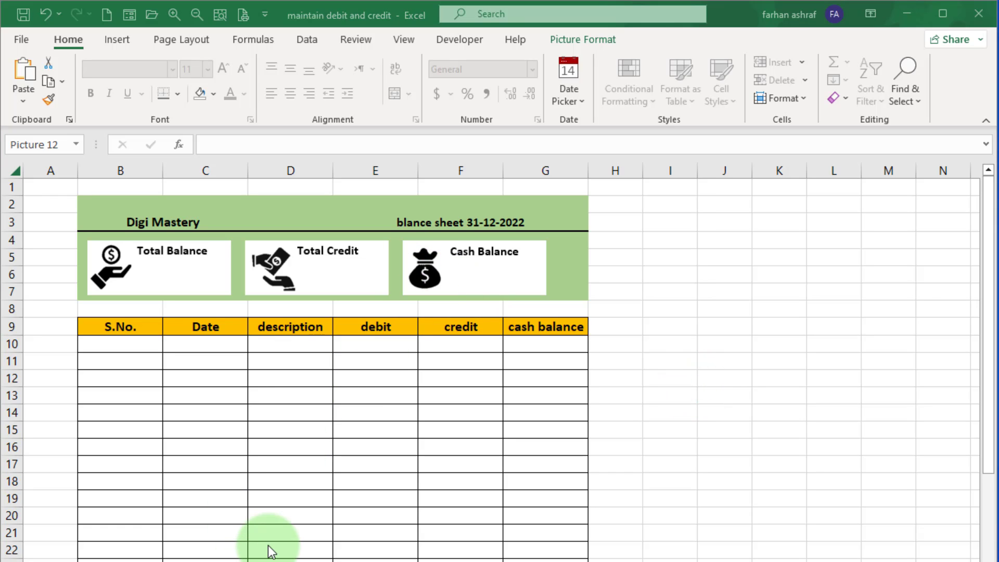
{"action": "left_click", "coordinate": [425, 265]}
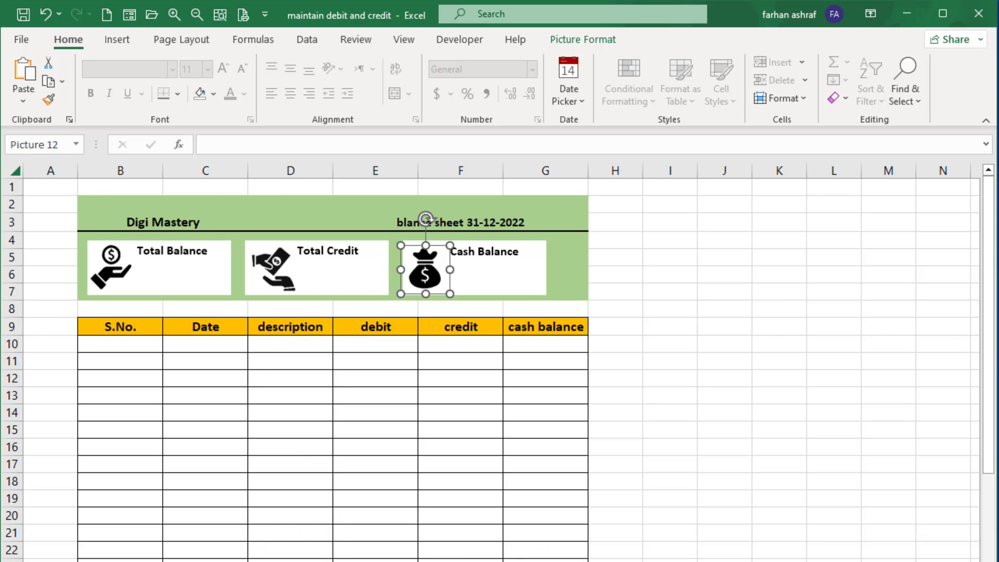
{"action": "scroll", "coordinate": [425, 266], "scroll_direction": "up", "scroll_amount": 2, "text": "ctrl"}
{"action": "left_click", "coordinate": [780, 345]}
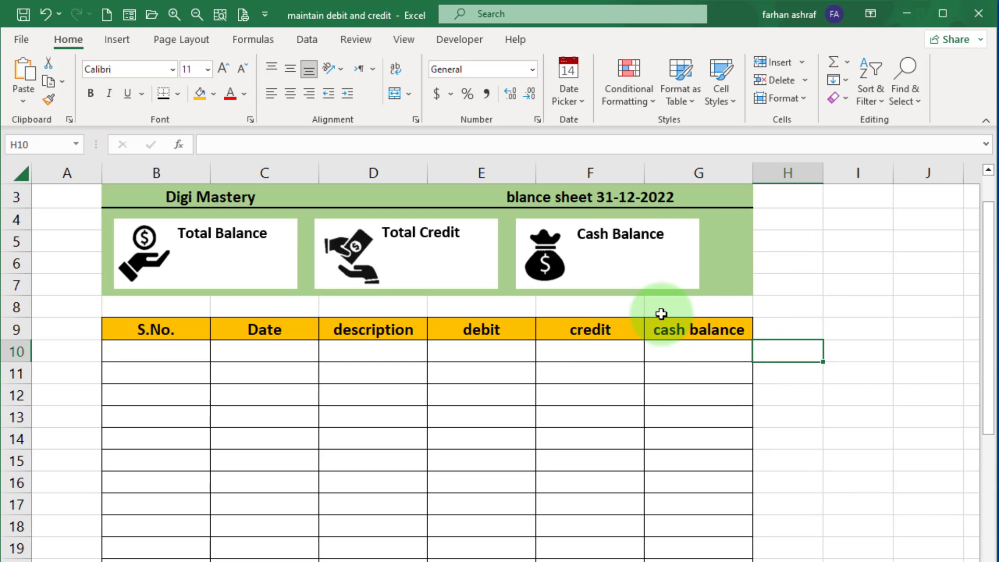
{"action": "left_click", "coordinate": [796, 261]}
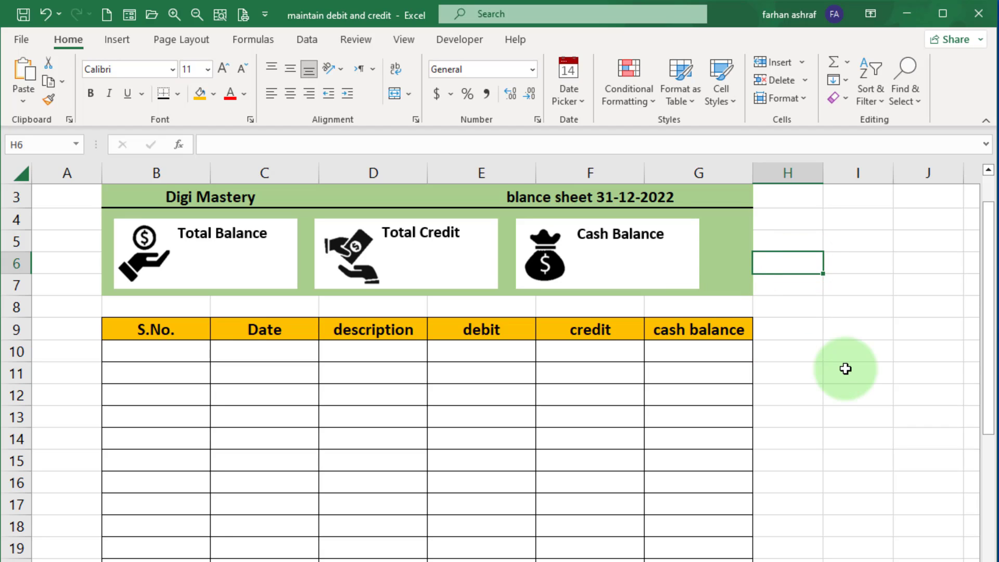
Recolor the Total Balance icon green.
{"action": "left_click", "coordinate": [139, 269]}
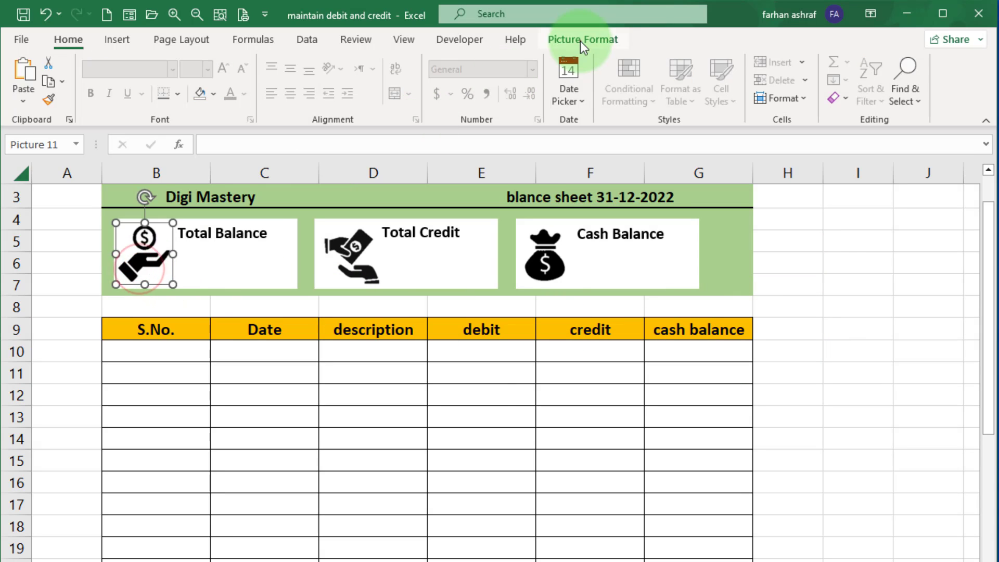
{"action": "left_click", "coordinate": [582, 39]}
{"action": "left_click", "coordinate": [156, 63]}
{"action": "left_click", "coordinate": [479, 383]}
Recolor the Total Credit icon orange.
{"action": "left_click", "coordinate": [354, 254]}
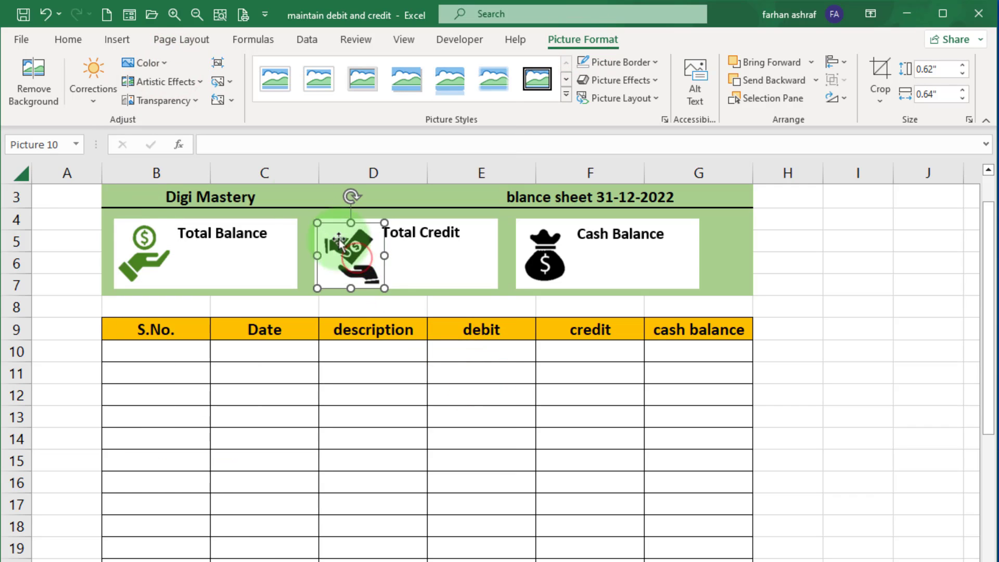
{"action": "left_click", "coordinate": [161, 61]}
{"action": "left_click", "coordinate": [267, 399]}
Recolor the Cash Balance money bag icon blue.
{"action": "left_click", "coordinate": [544, 265]}
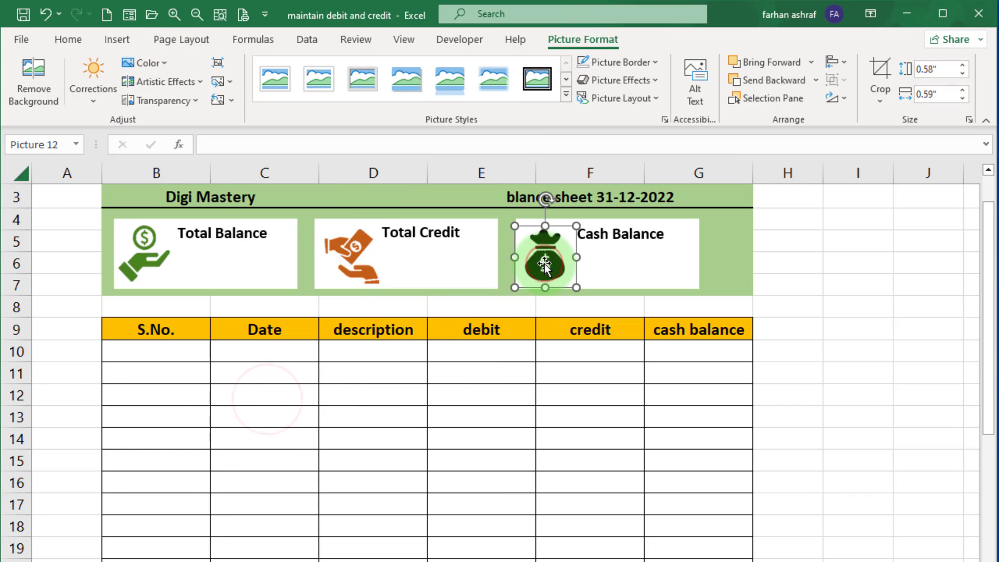
{"action": "left_click", "coordinate": [166, 63]}
{"action": "left_click", "coordinate": [229, 398]}
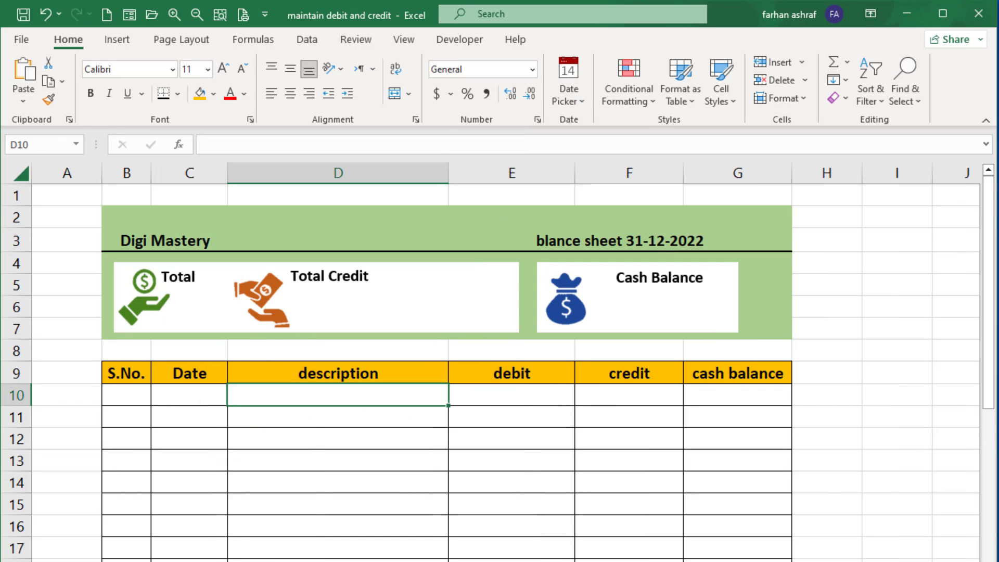
Enter Previous Year Balance in the first description cell, D10.
{"action": "type", "text": "prev"}
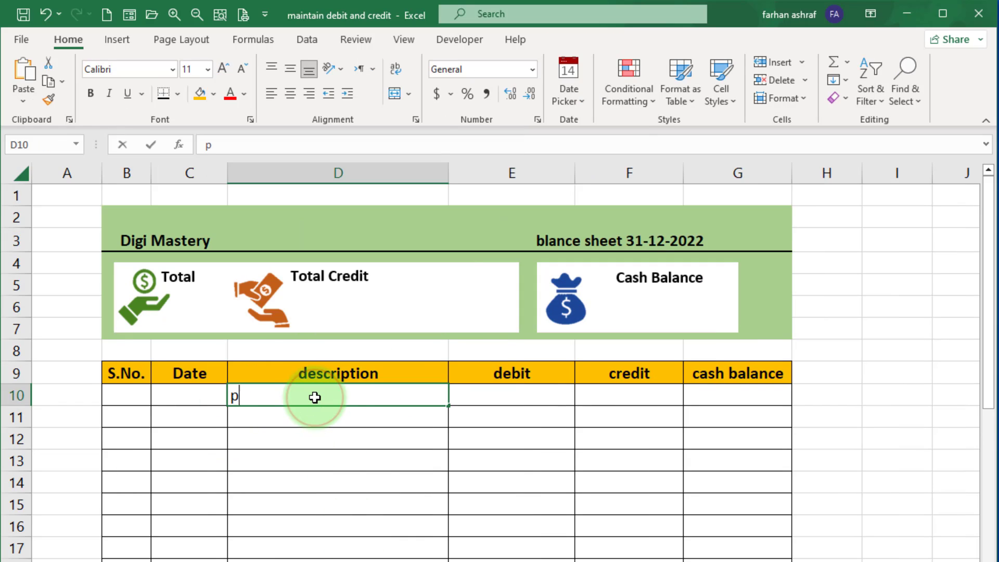
{"action": "key", "text": "BackSpace"}
{"action": "key", "text": "BackSpace"}
{"action": "key", "text": "BackSpace"}
{"action": "key", "text": "BackSpace"}
{"action": "type", "text": "Prev"}
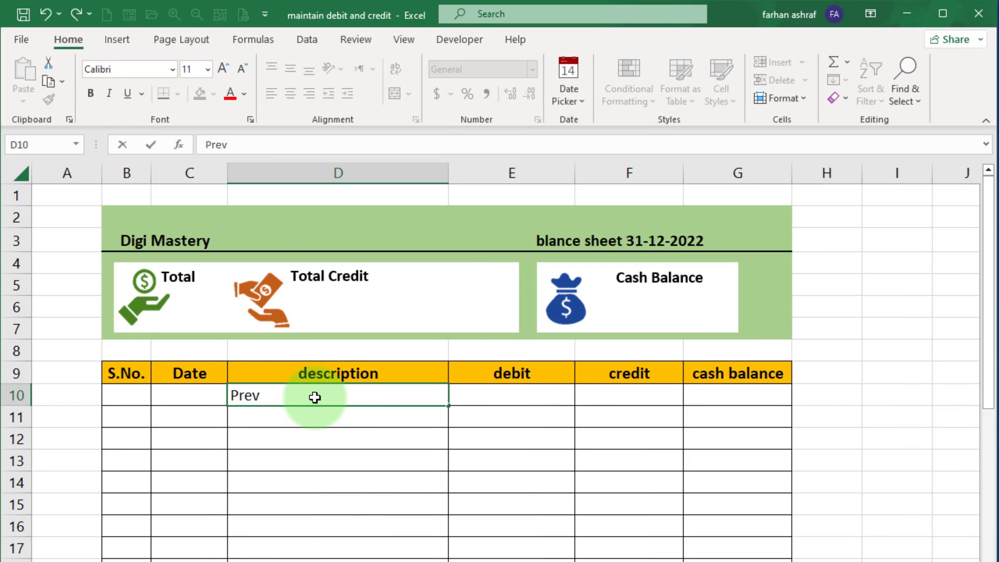
{"action": "type", "text": "ious Year Balance"}
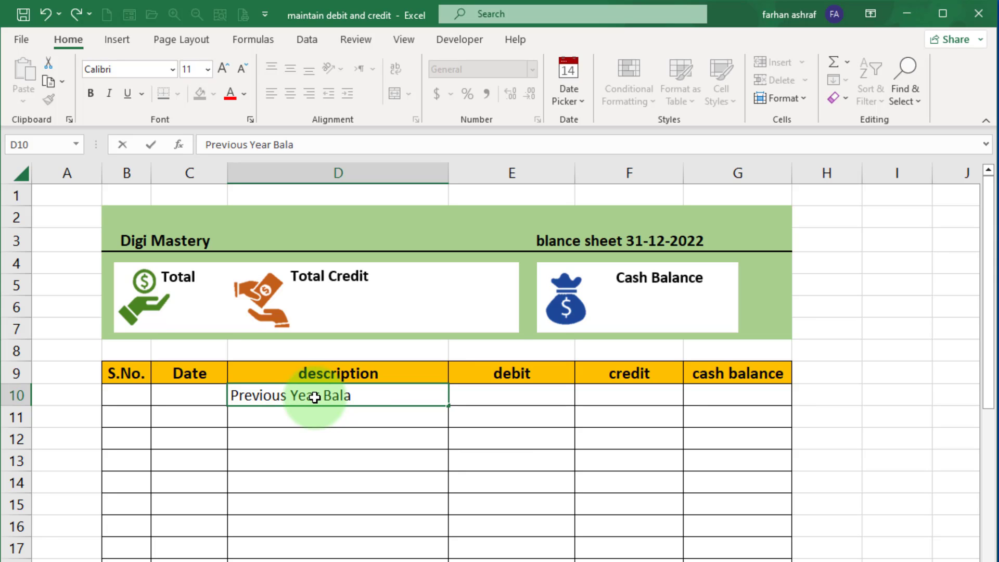
Enter 100000 as the debit and 10000 as the cash balance in the previous year row.
{"action": "left_click", "coordinate": [526, 399]}
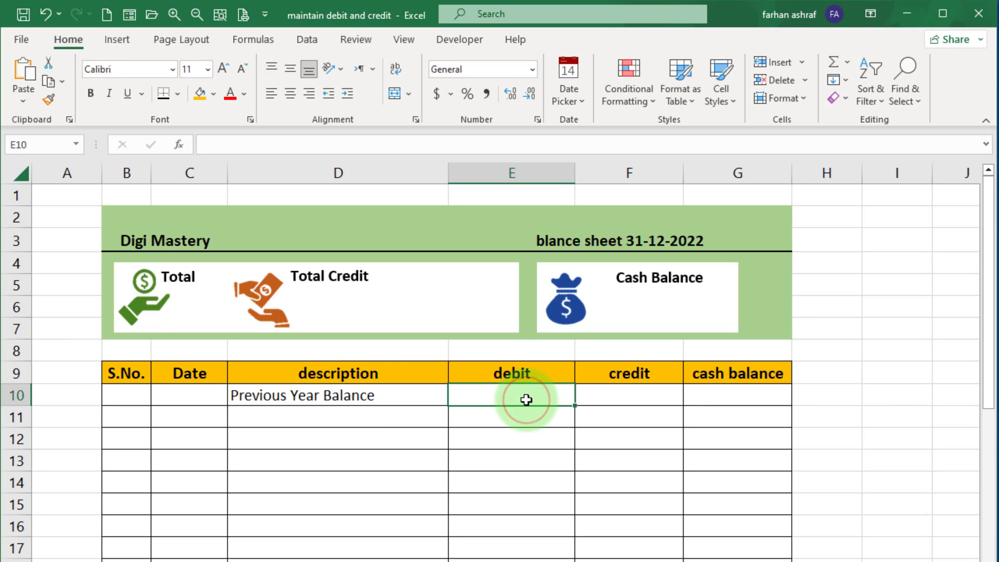
{"action": "type", "text": "100000"}
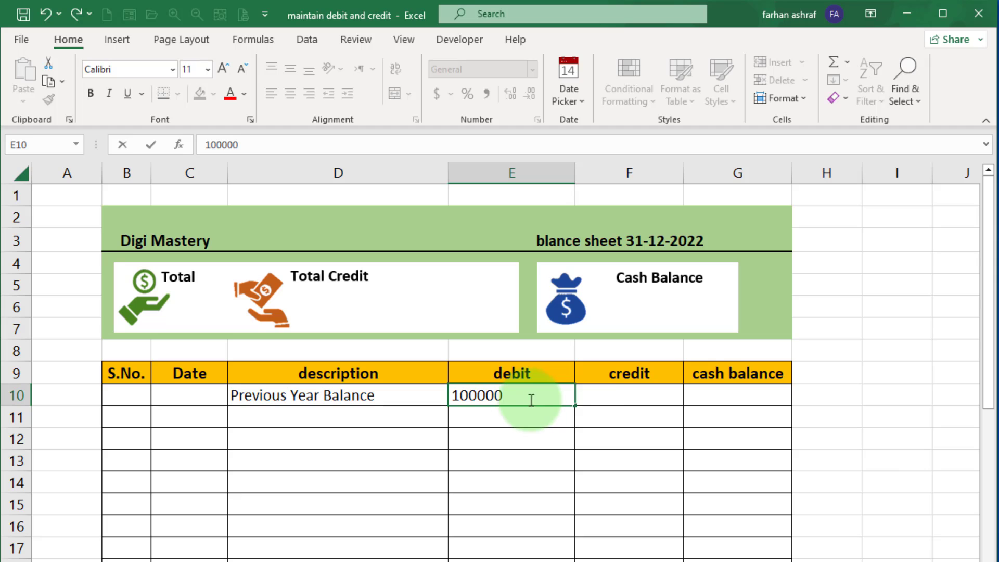
{"action": "key", "text": "Tab"}
{"action": "key", "text": "Tab"}
{"action": "type", "text": "10000"}
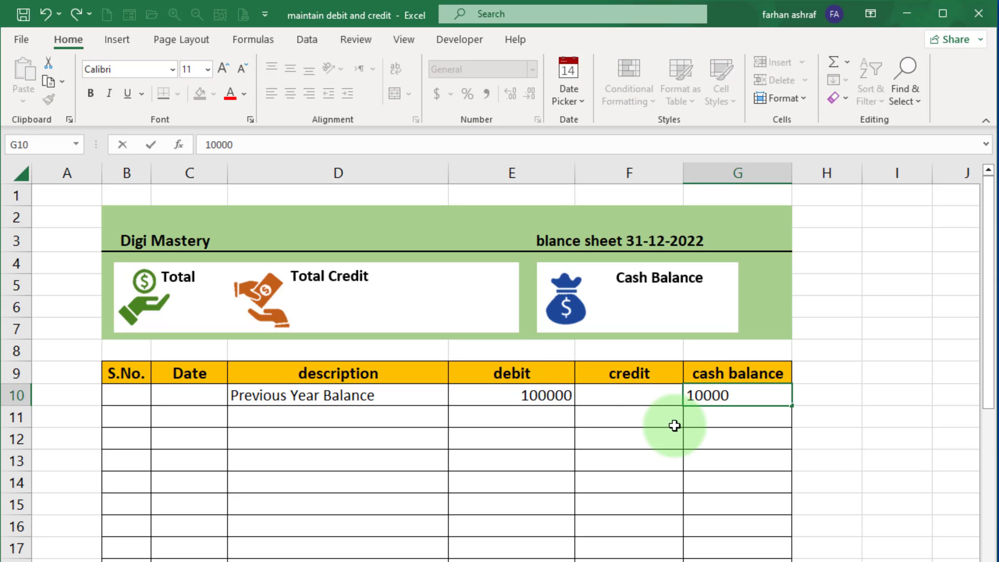
{"action": "left_click", "coordinate": [706, 419]}
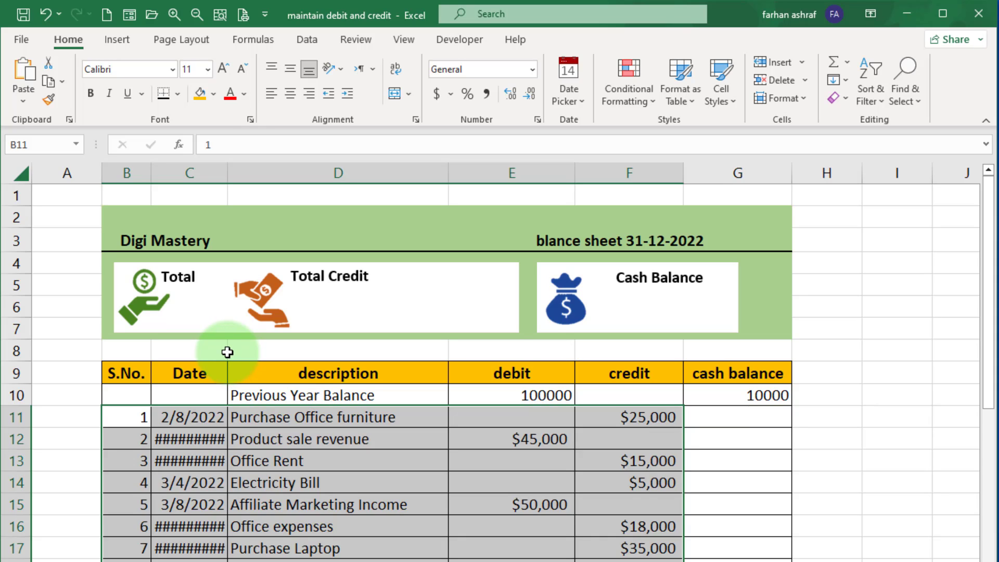
Widen the Date column so the dates display fully.
{"action": "left_click", "coordinate": [226, 351]}
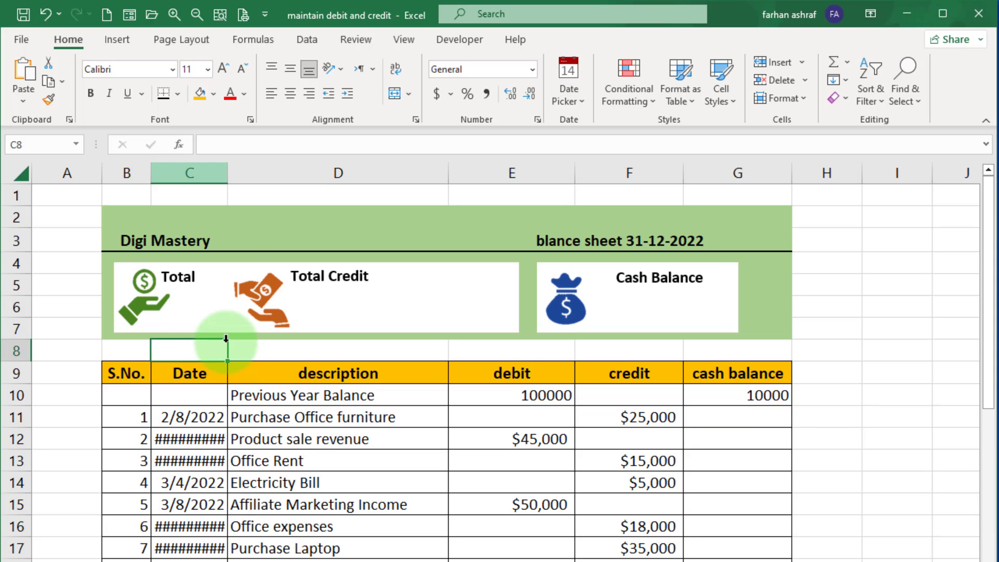
{"action": "double_click", "coordinate": [227, 172]}
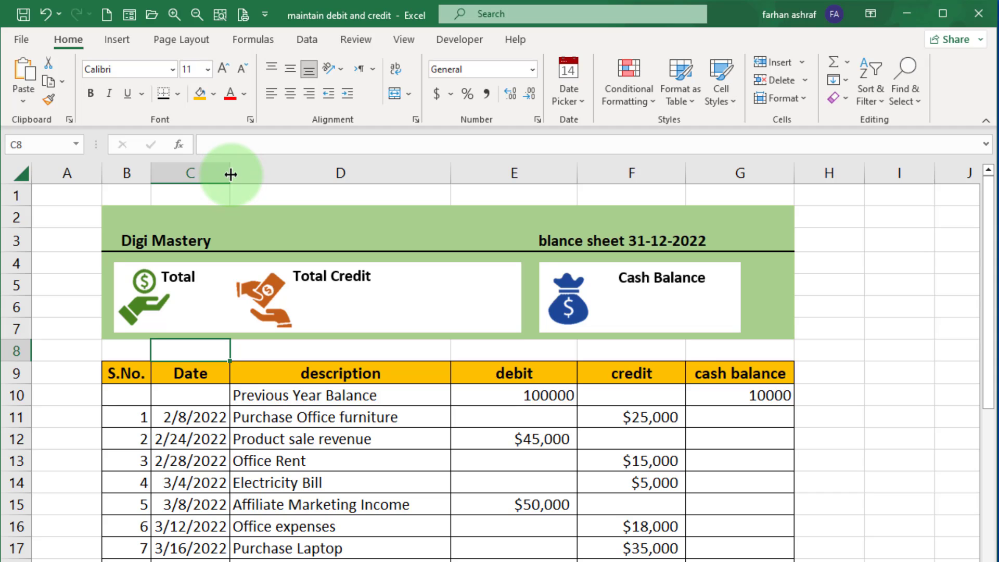
{"action": "left_click_drag", "start_coordinate": [230, 173], "coordinate": [236, 173]}
Enter the formula =IF(AND(E11="",F11=""),"",G10+E11-F11) in G11 to compute the running cash balance.
{"action": "scroll", "coordinate": [666, 438], "scroll_direction": "down", "scroll_amount": 1}
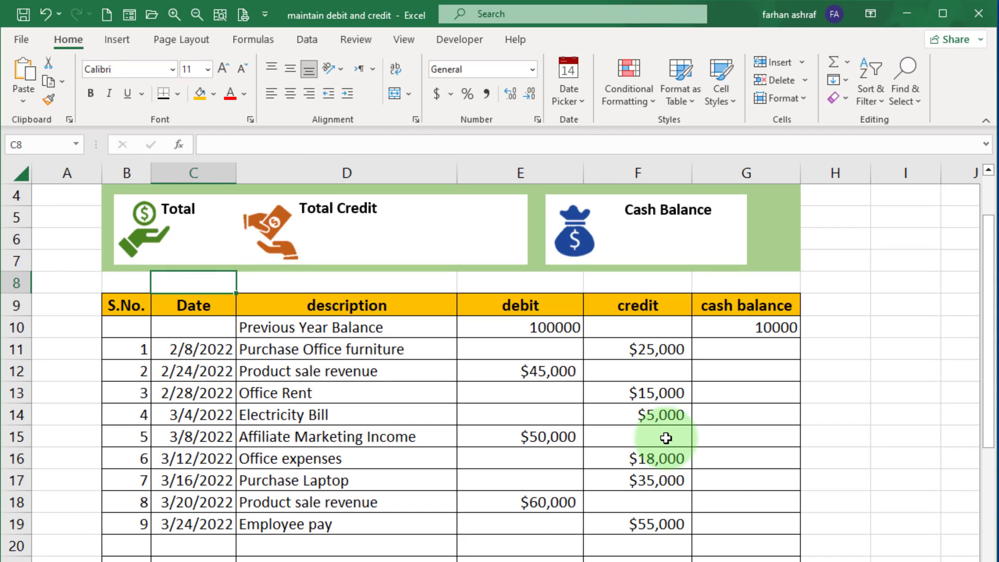
{"action": "scroll", "coordinate": [716, 464], "scroll_direction": "down", "scroll_amount": 2}
{"action": "scroll", "coordinate": [716, 463], "scroll_direction": "up", "scroll_amount": 2}
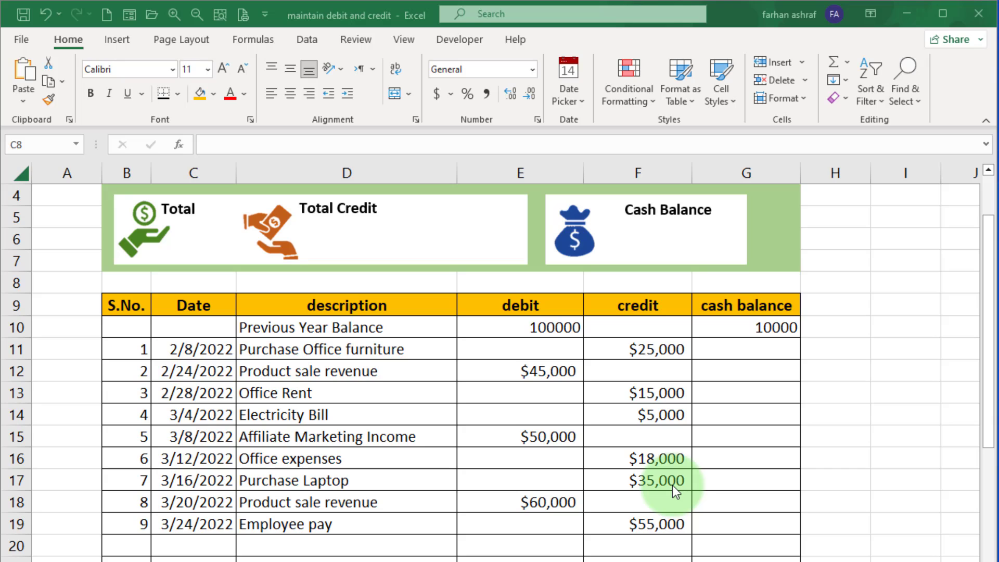
{"action": "left_click", "coordinate": [726, 354]}
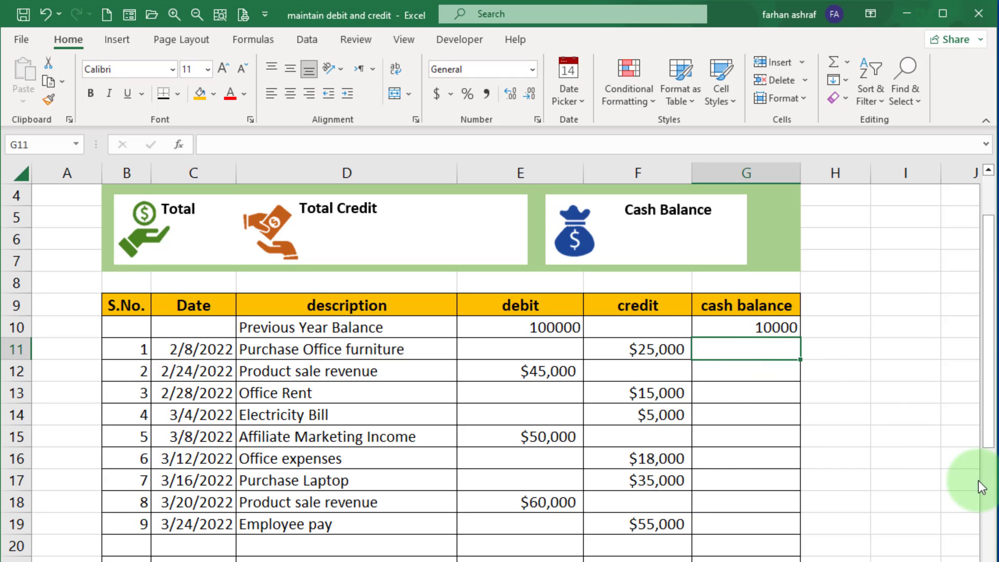
{"action": "type", "text": "=if"}
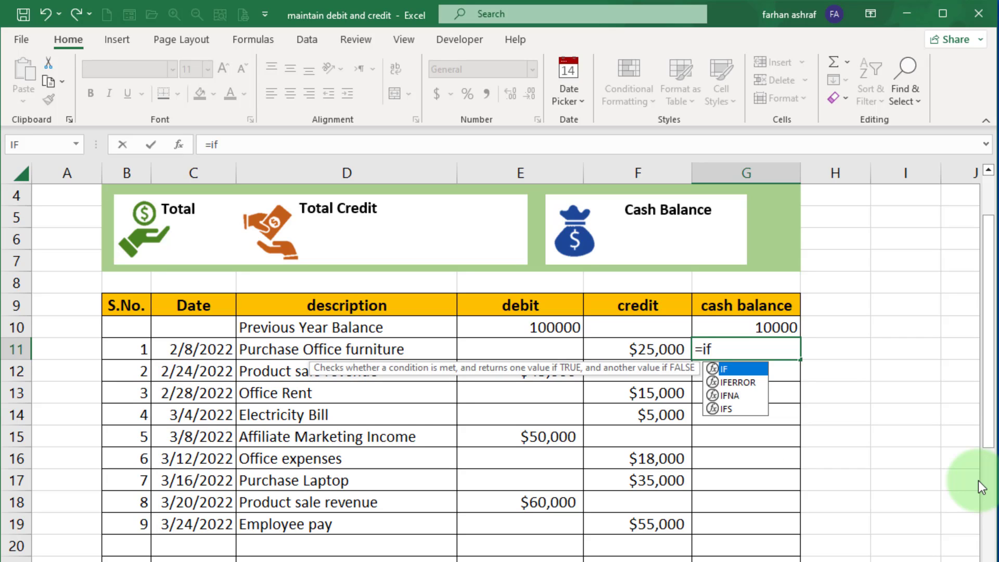
{"action": "double_click", "coordinate": [729, 369]}
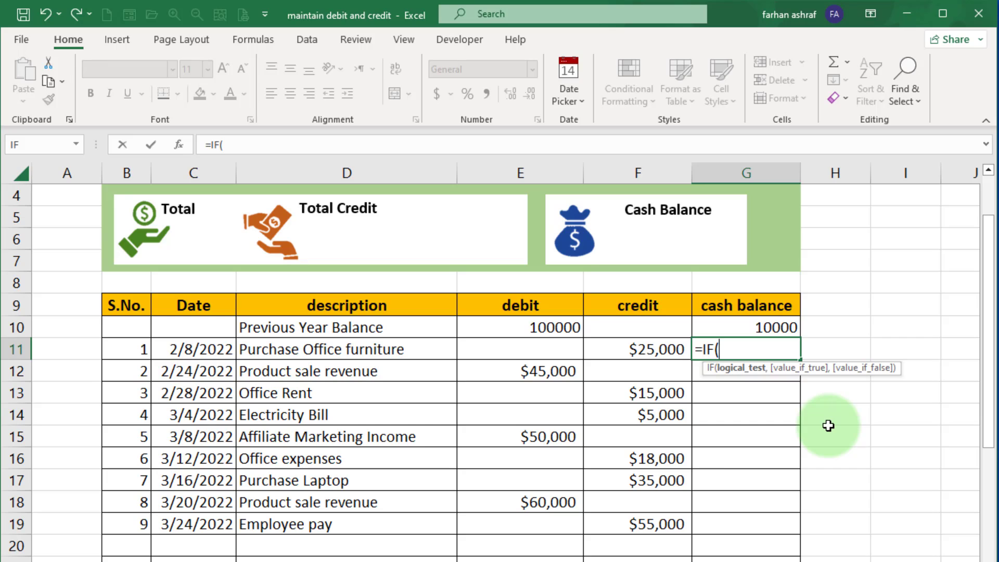
{"action": "type", "text": "and"}
{"action": "double_click", "coordinate": [757, 384]}
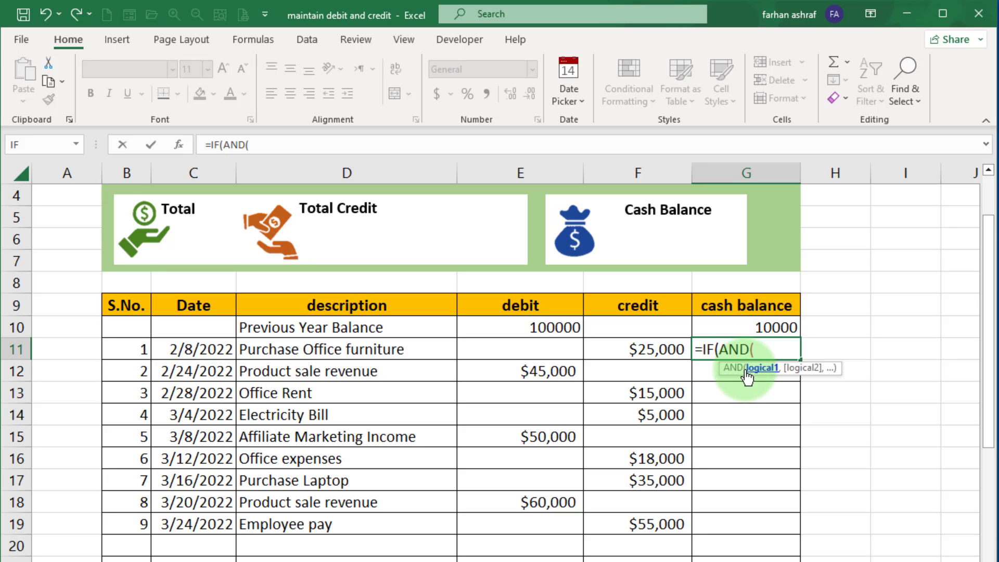
{"action": "left_click", "coordinate": [546, 348]}
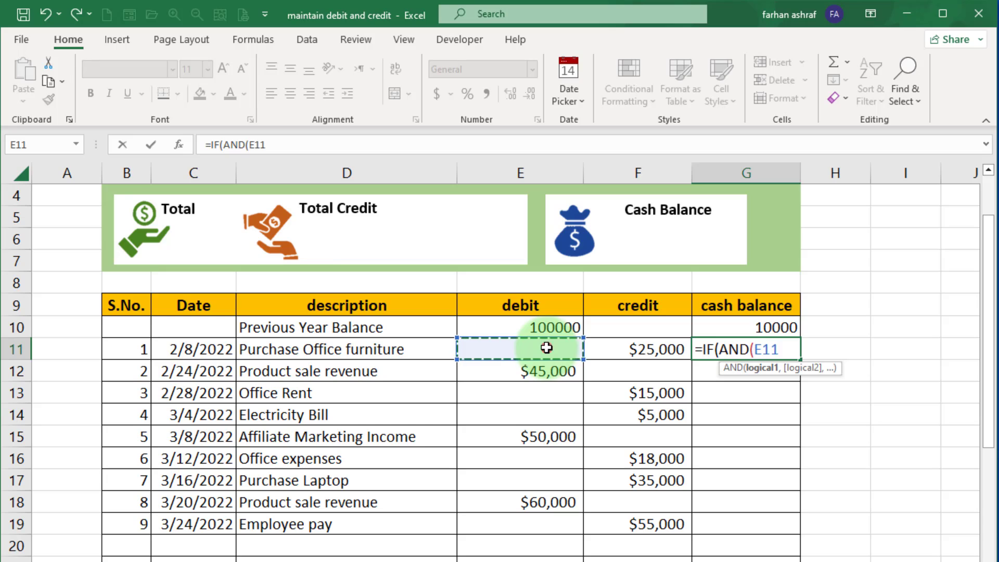
{"action": "type", "text": "="}
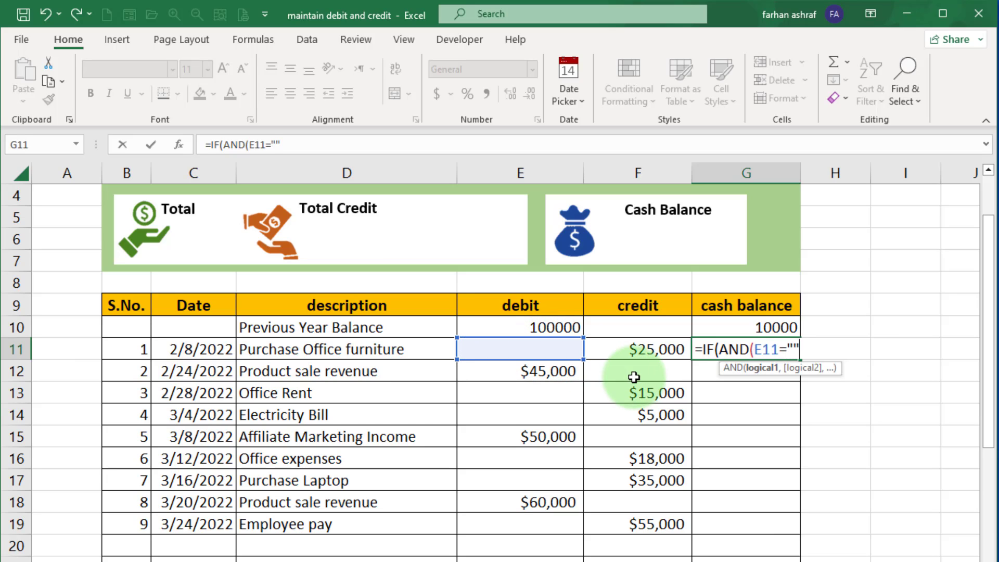
{"action": "type", "text": "\"\","}
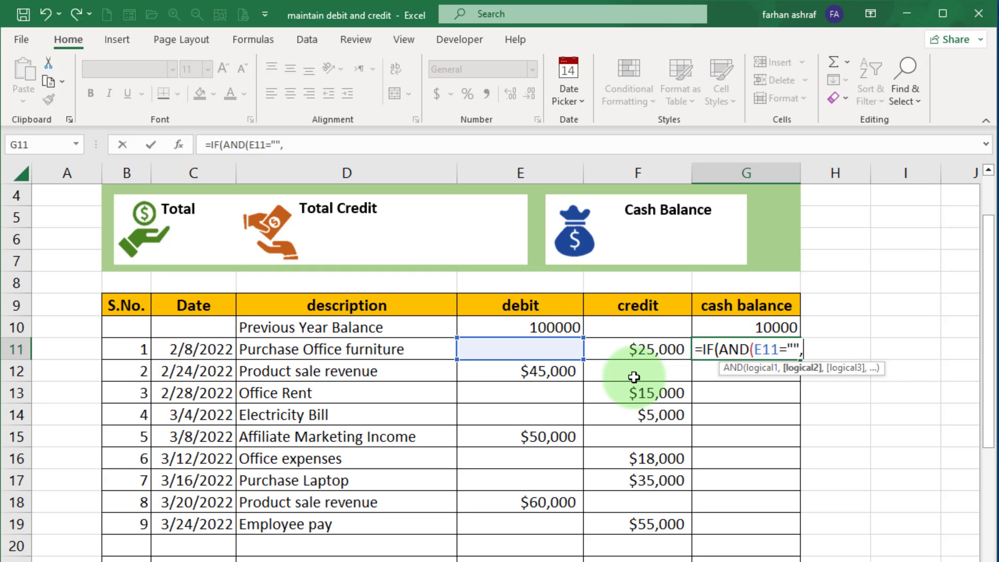
{"action": "left_click", "coordinate": [611, 348]}
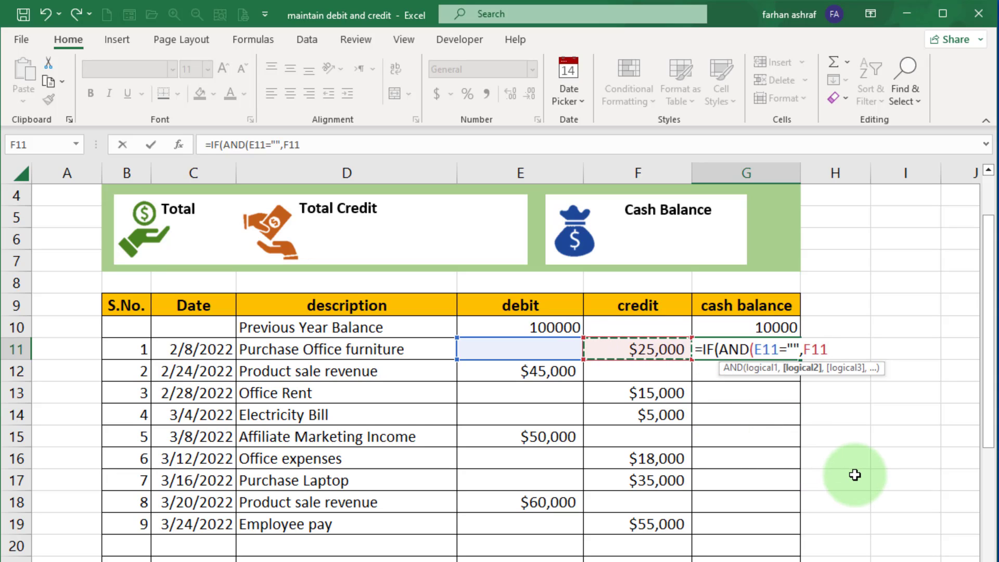
{"action": "type", "text": "+"}
{"action": "key", "text": "BackSpace"}
{"action": "type", "text": "=\"\")"}
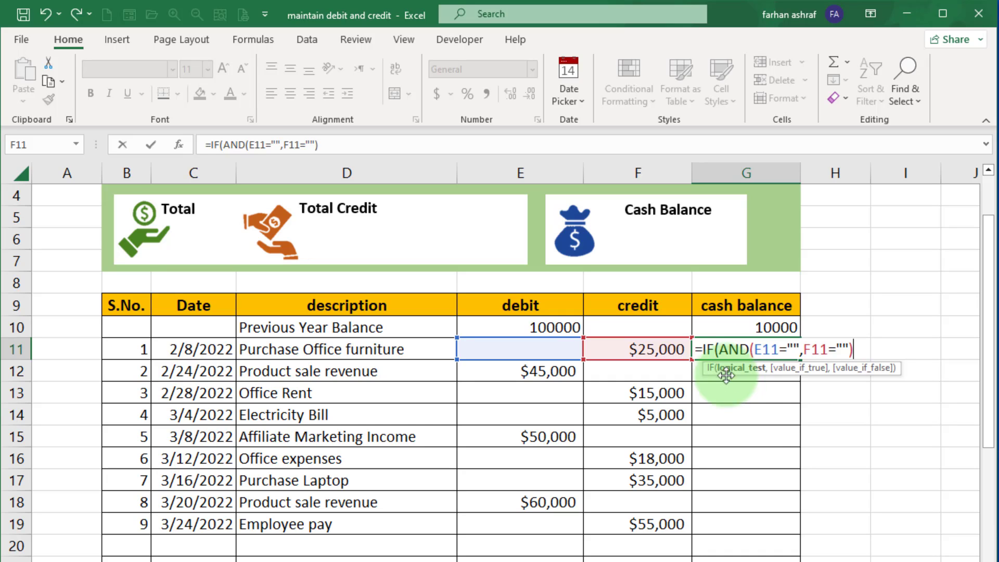
{"action": "type", "text": ","}
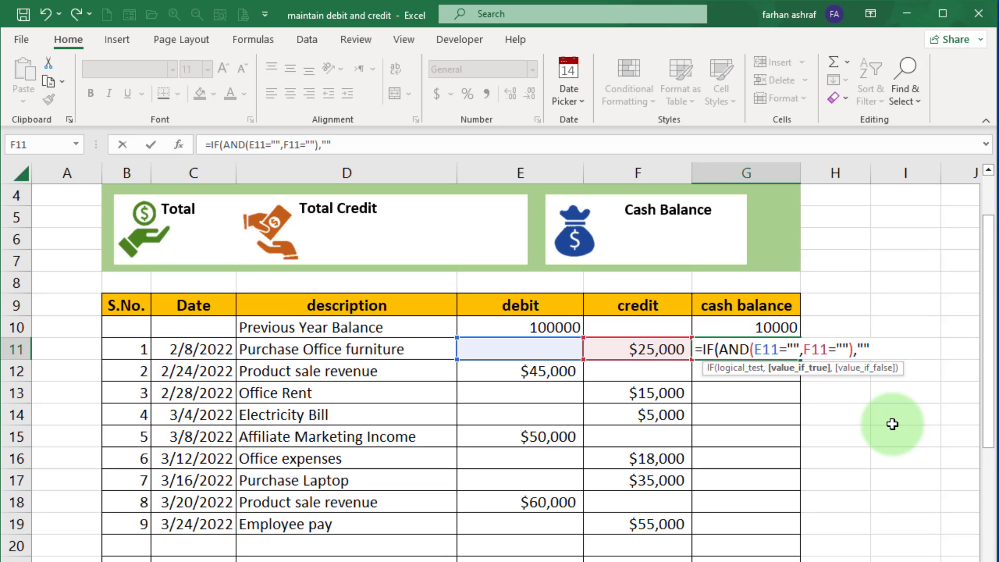
{"action": "type", "text": ","}
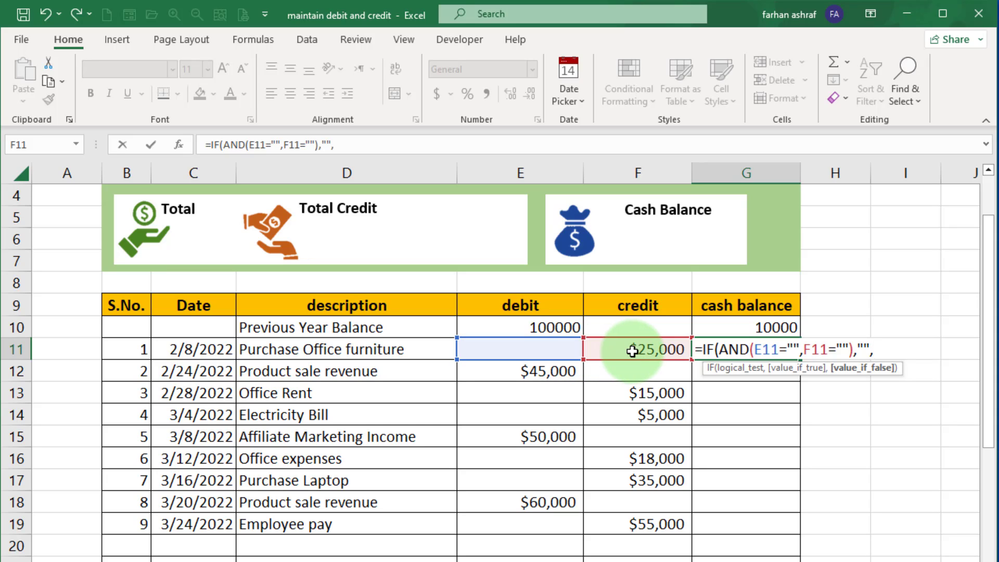
{"action": "left_click", "coordinate": [730, 328]}
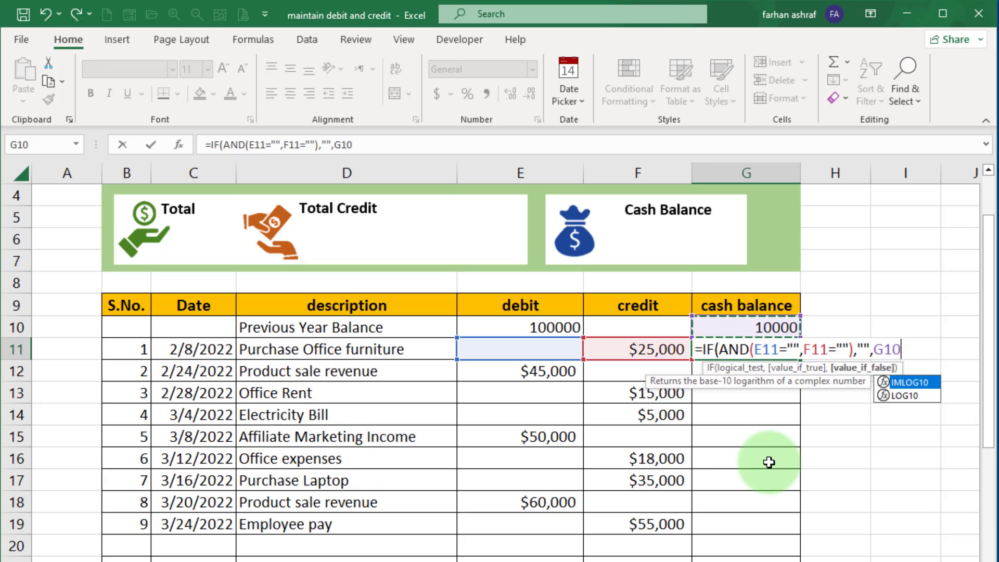
{"action": "type", "text": "+"}
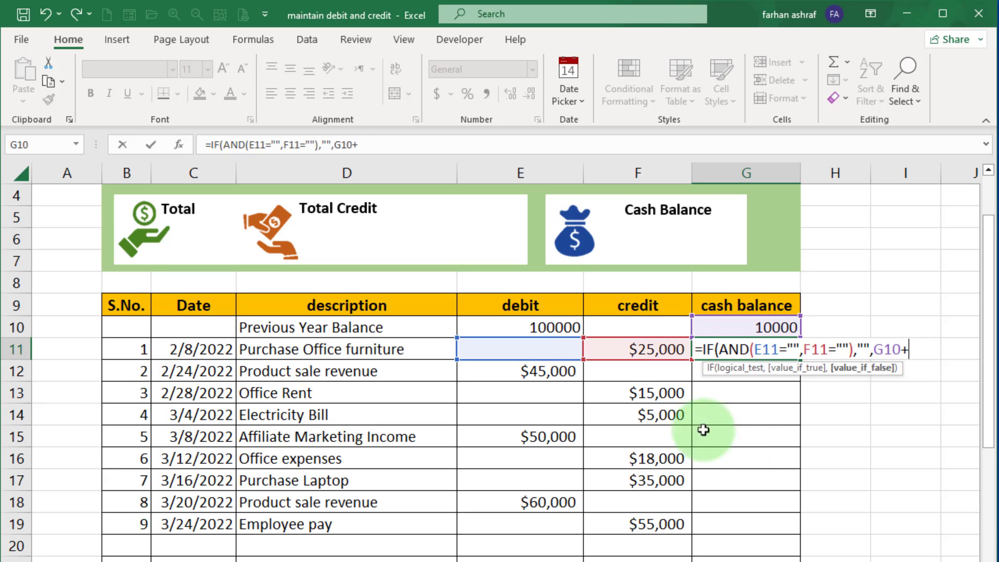
{"action": "left_click", "coordinate": [536, 347]}
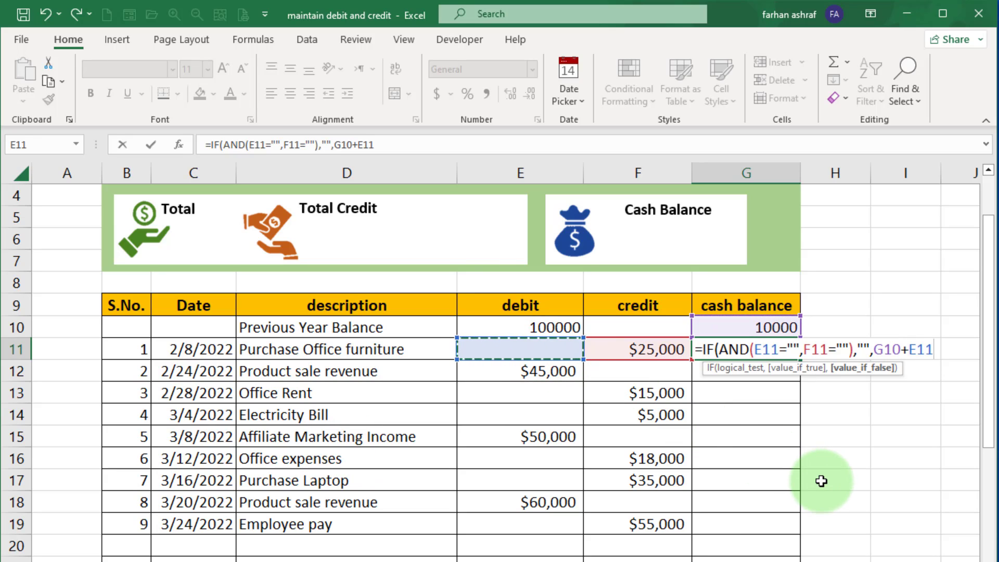
{"action": "type", "text": "-"}
{"action": "left_click", "coordinate": [632, 350]}
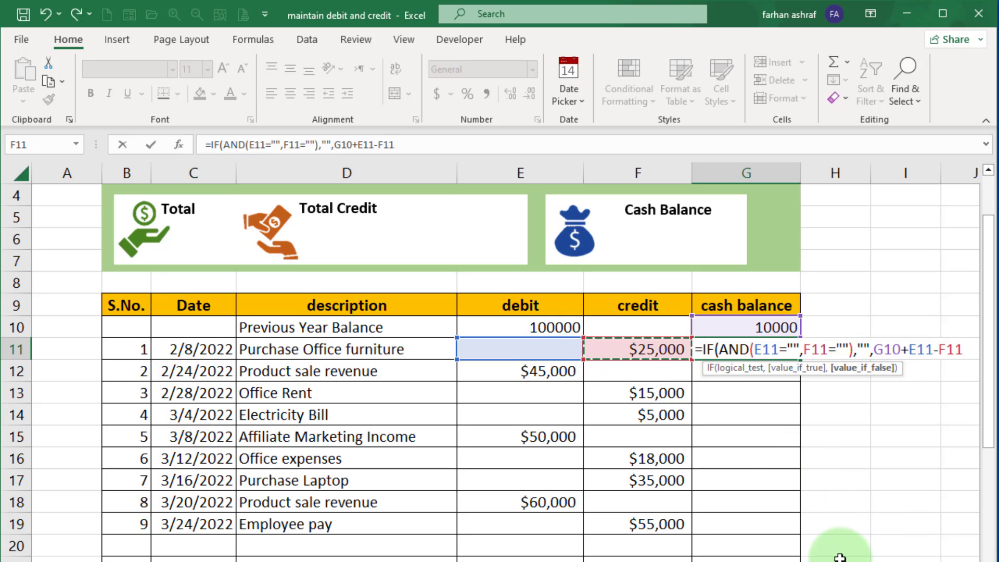
{"action": "type", "text": ")"}
{"action": "key", "text": "Return"}
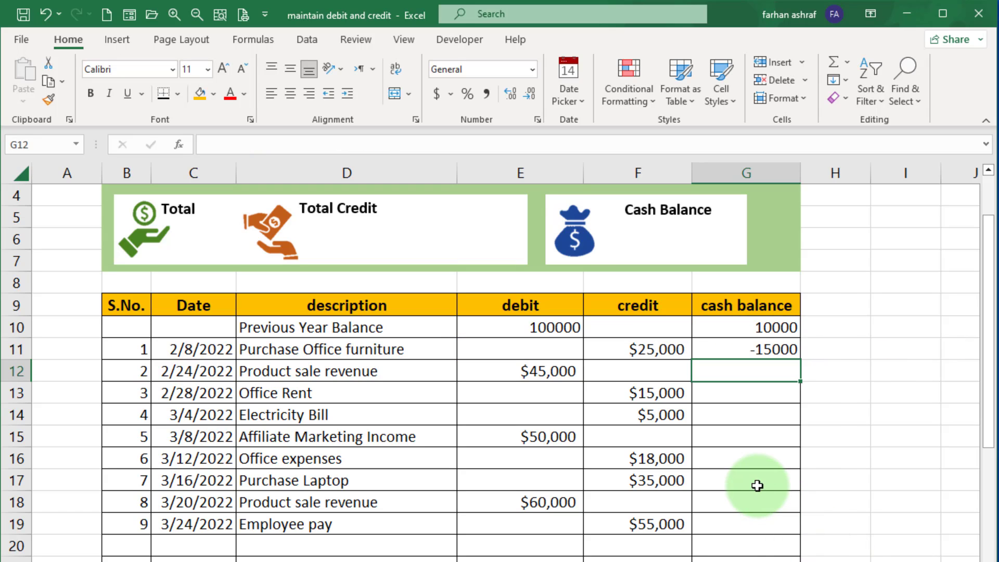
Change the previous year cash balance in G10 to 100000.
{"action": "double_click", "coordinate": [768, 328]}
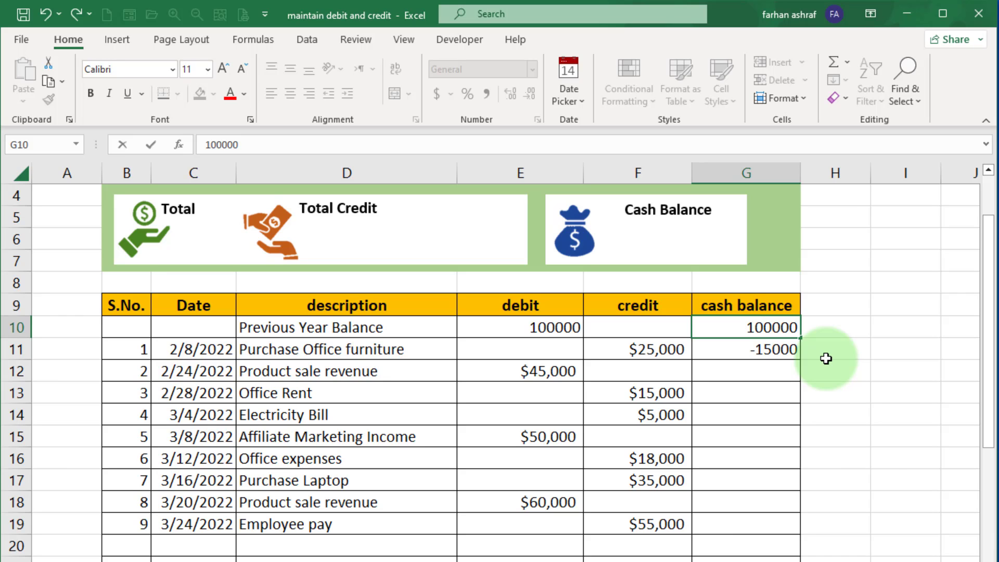
{"action": "key", "text": "Return"}
{"action": "left_click", "coordinate": [764, 370]}
Copy the G11 cash balance formula down the column through the last transaction row.
{"action": "left_click", "coordinate": [775, 352]}
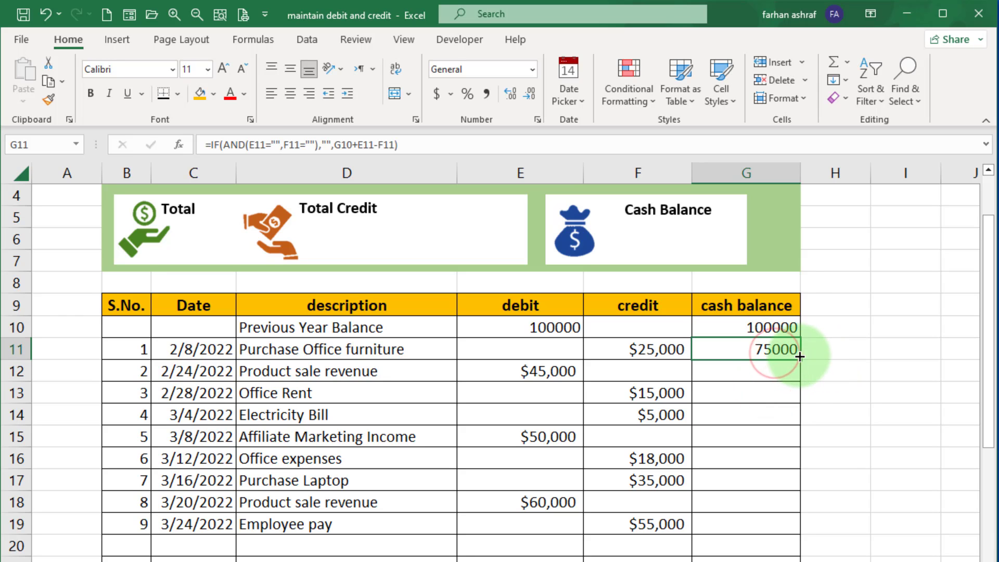
{"action": "scroll", "coordinate": [799, 357], "scroll_direction": "down", "scroll_amount": 1}
{"action": "left_click_drag", "start_coordinate": [801, 294], "coordinate": [798, 561]}
{"action": "scroll", "coordinate": [860, 499], "scroll_direction": "up", "scroll_amount": 3}
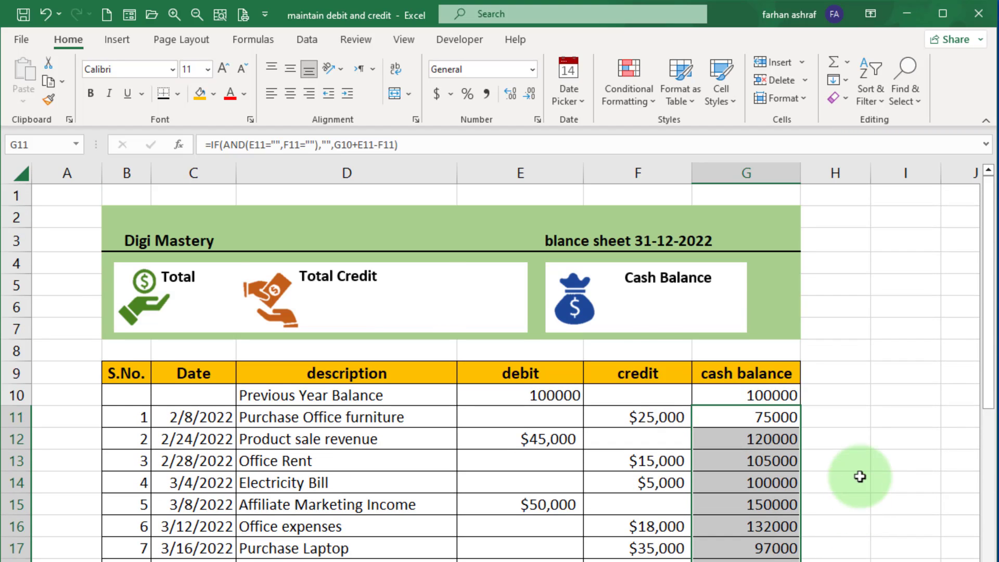
Inspect the cash balance formulas and the debit and credit cells in the table.
{"action": "scroll", "coordinate": [860, 477], "scroll_direction": "down", "scroll_amount": 3}
{"action": "left_click", "coordinate": [858, 398]}
{"action": "scroll", "coordinate": [859, 400], "scroll_direction": "up", "scroll_amount": 3}
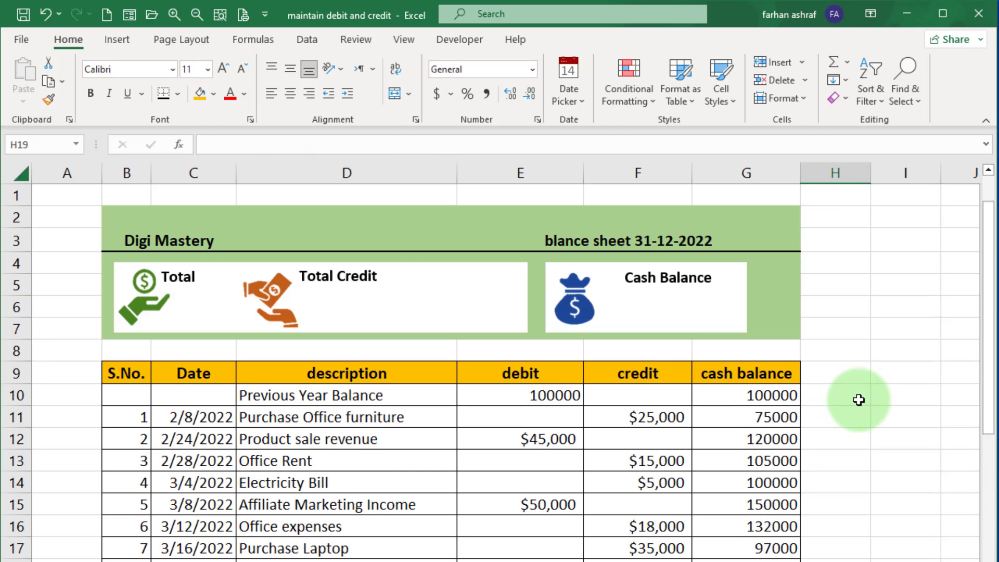
{"action": "scroll", "coordinate": [858, 399], "scroll_direction": "down", "scroll_amount": 1}
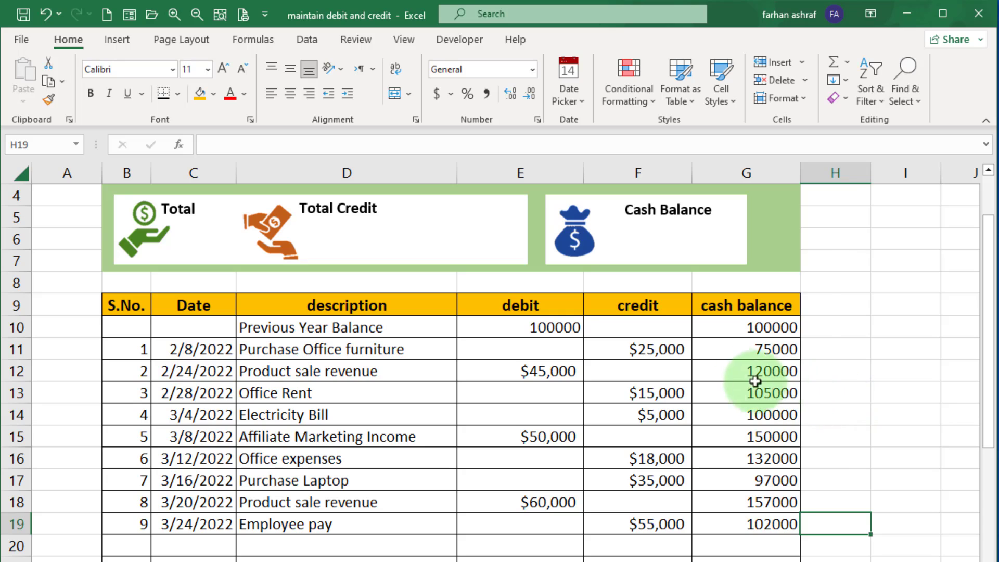
{"action": "left_click", "coordinate": [609, 355]}
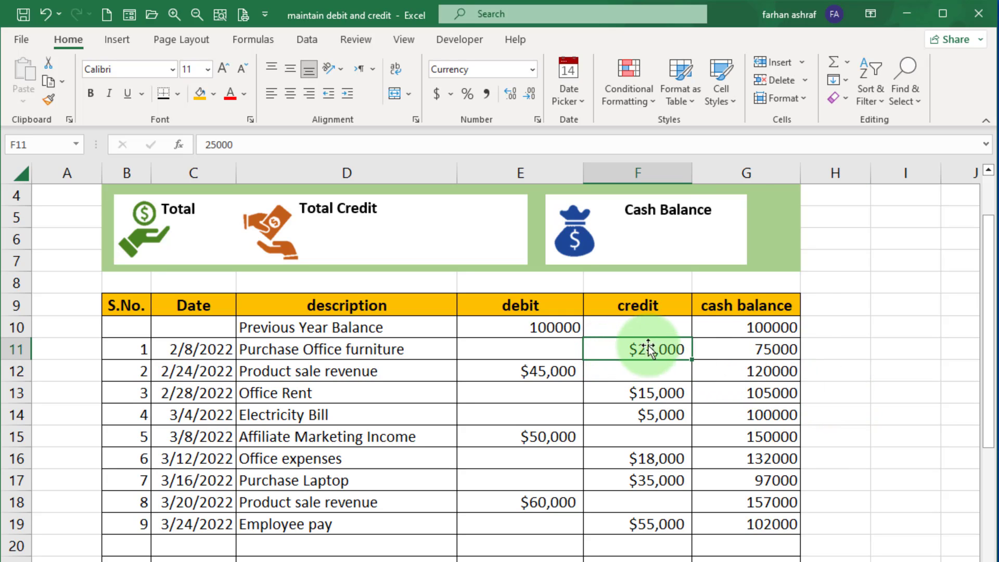
{"action": "left_click", "coordinate": [725, 325]}
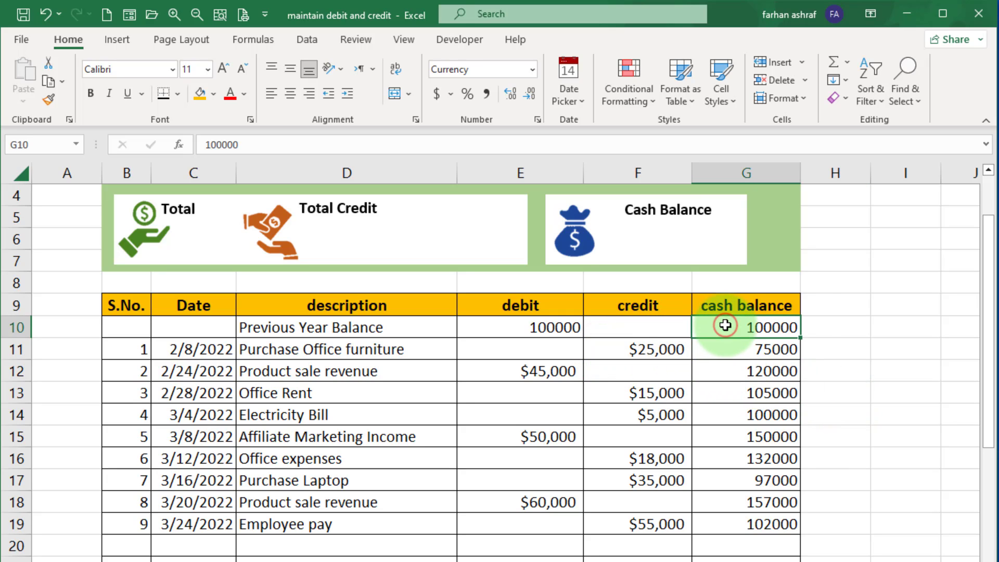
{"action": "left_click", "coordinate": [727, 352]}
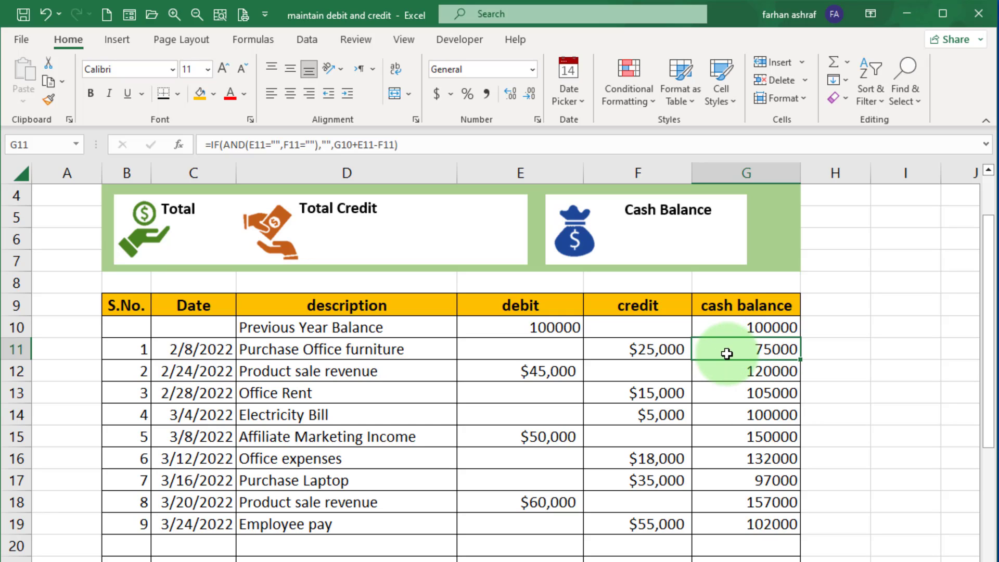
{"action": "left_click", "coordinate": [489, 373]}
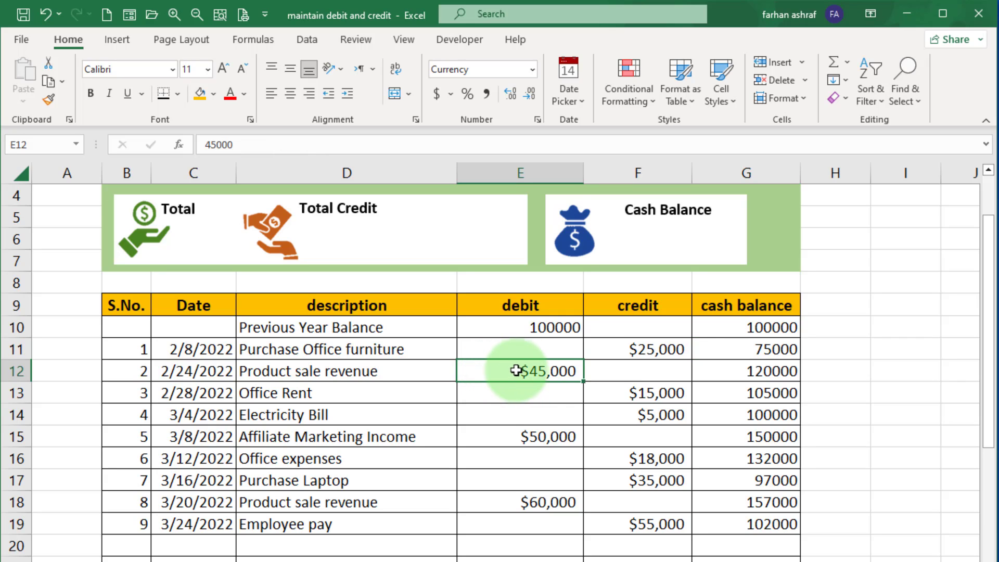
{"action": "left_click", "coordinate": [734, 350]}
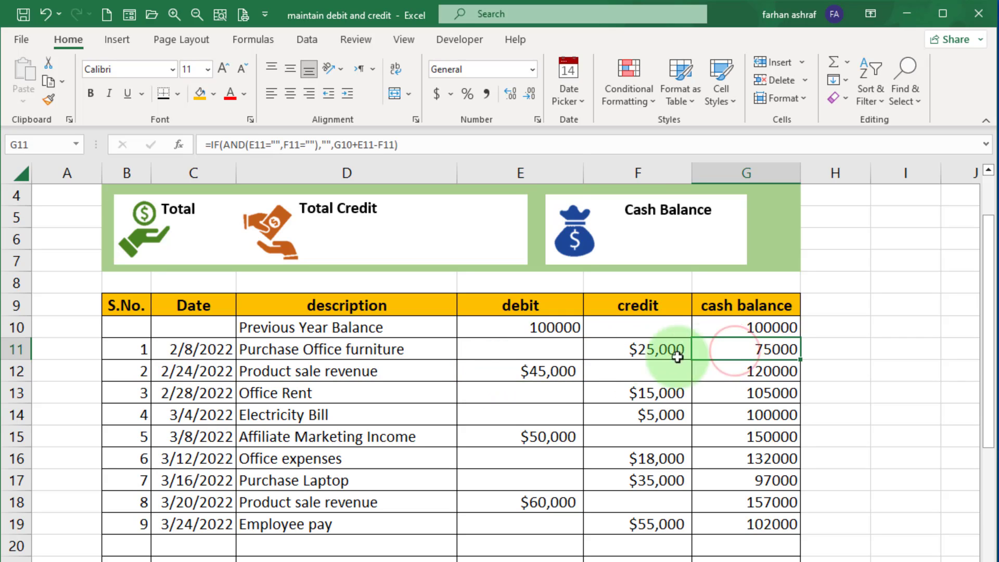
{"action": "left_click", "coordinate": [505, 375]}
{"action": "left_click", "coordinate": [728, 368]}
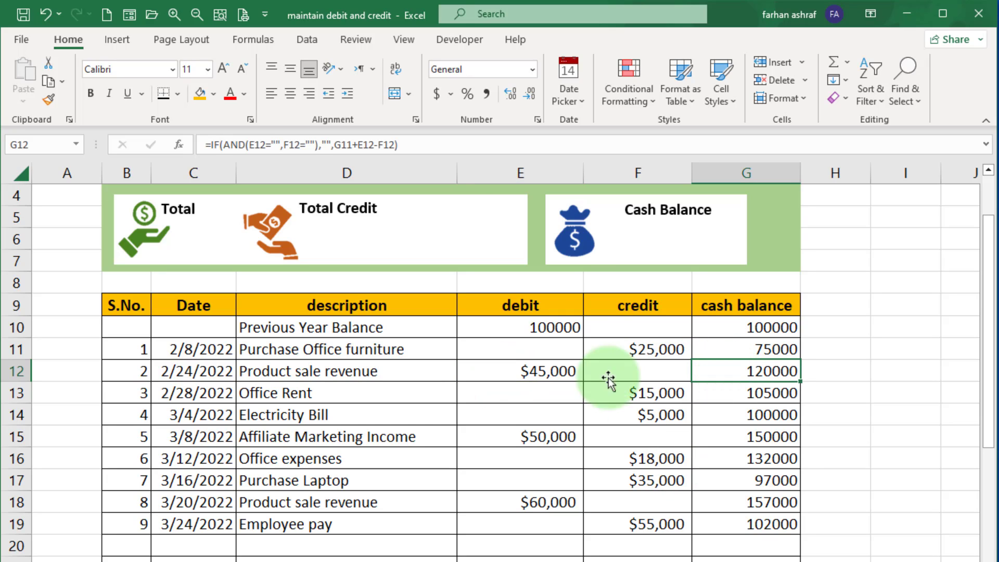
Enter a SUM formula in E8 totalling the debit column range E10:E27.
{"action": "left_click", "coordinate": [541, 281]}
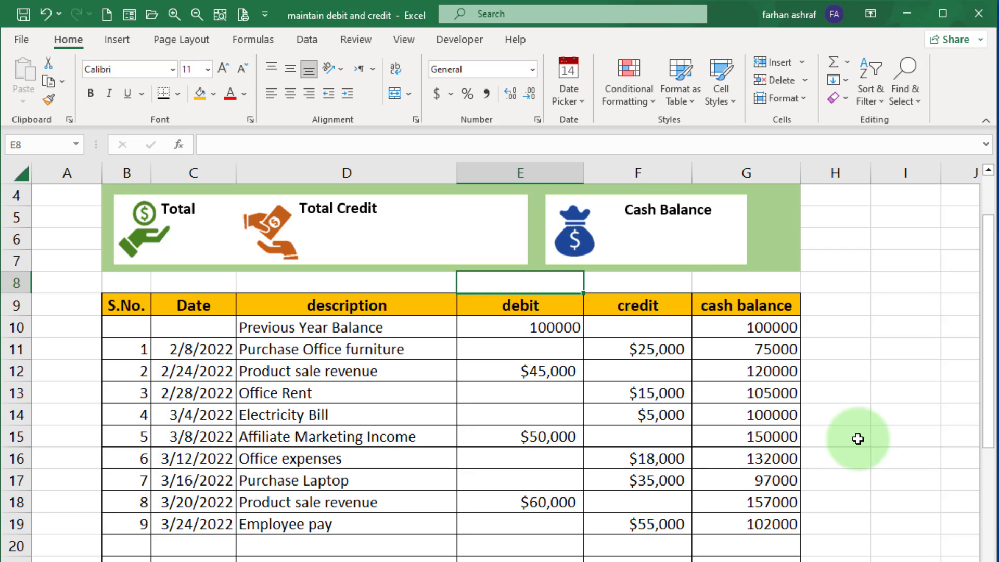
{"action": "key", "text": "alt+equal"}
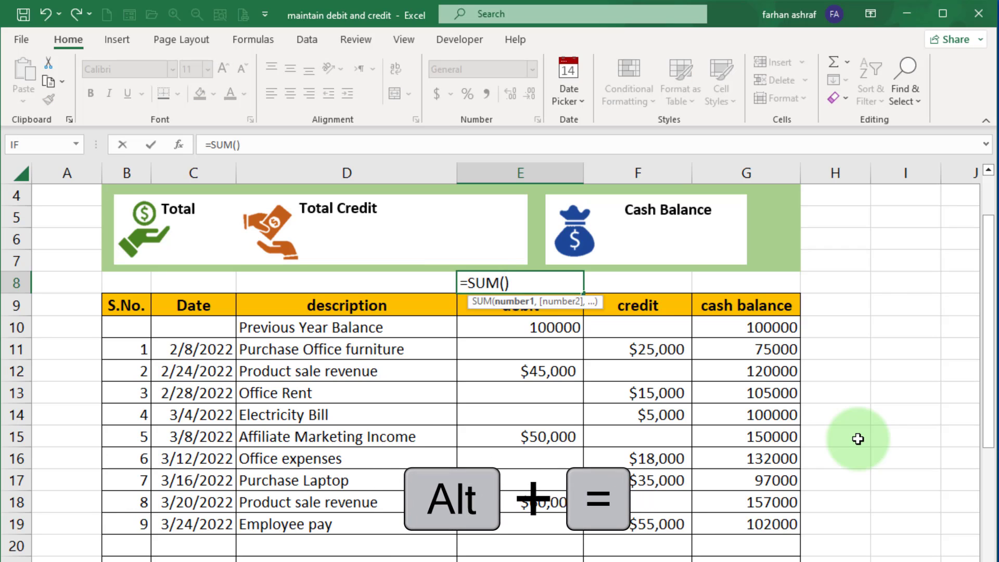
{"action": "left_click_drag", "start_coordinate": [524, 328], "coordinate": [575, 559]}
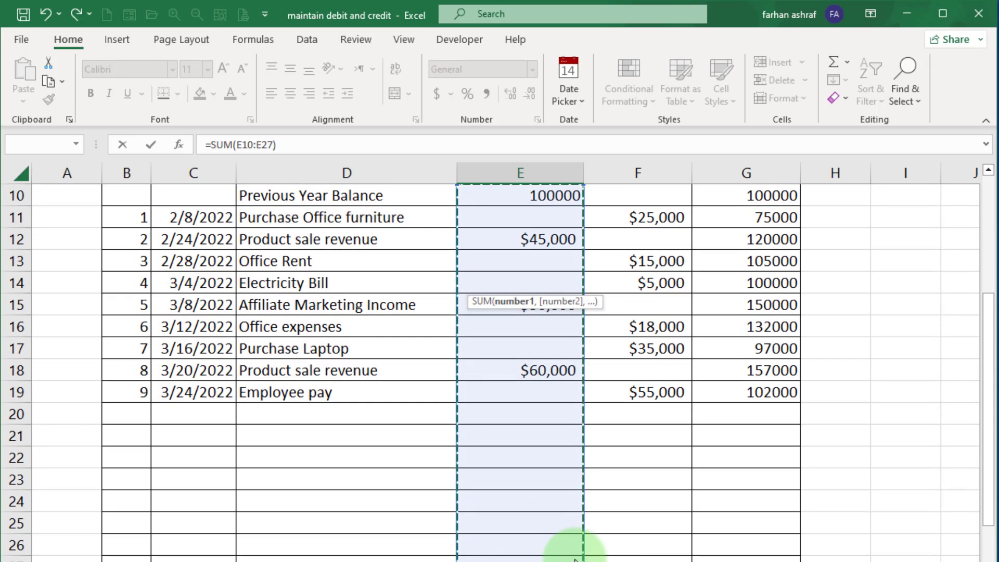
{"action": "scroll", "coordinate": [676, 542], "scroll_direction": "up", "scroll_amount": 3}
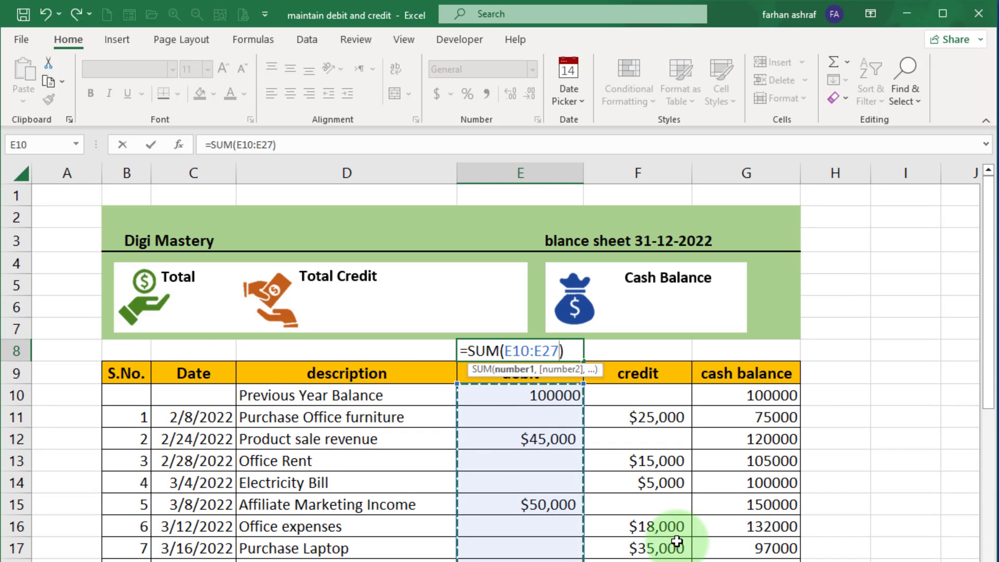
{"action": "key", "text": "Return"}
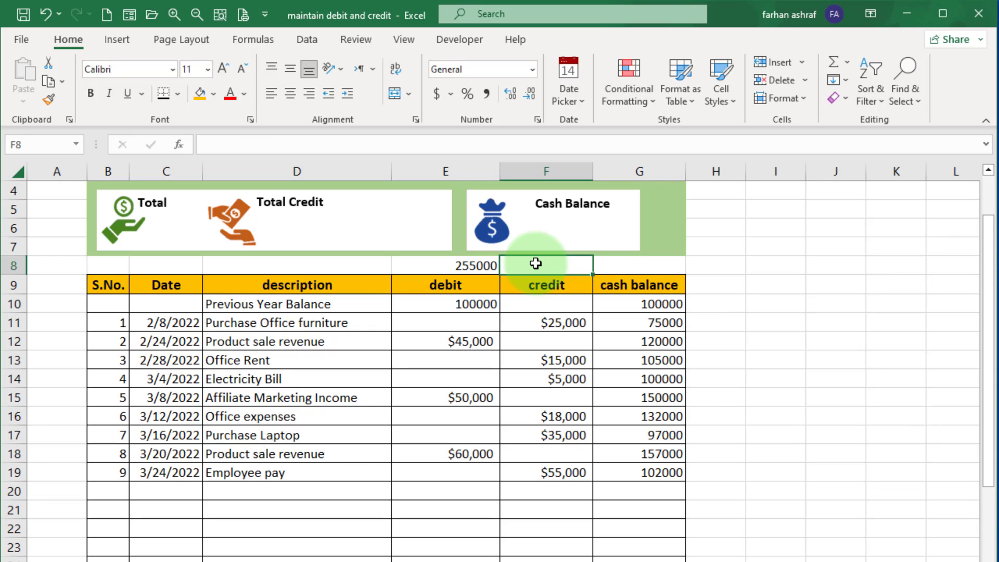
Enter a SUM formula in F8 totalling the credit column range F10:F23.
{"action": "key", "text": "alt+equal"}
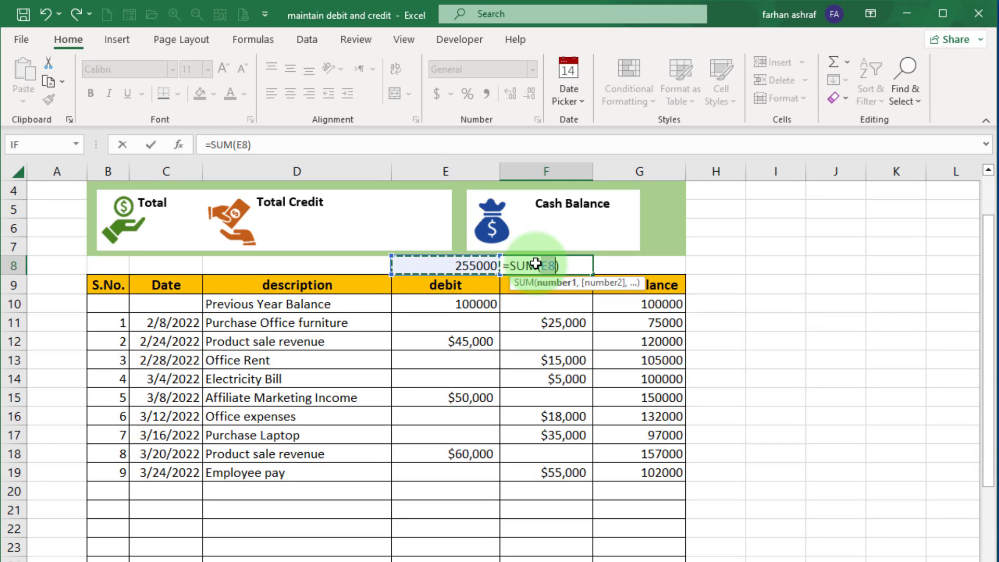
{"action": "left_click_drag", "start_coordinate": [541, 306], "coordinate": [556, 558]}
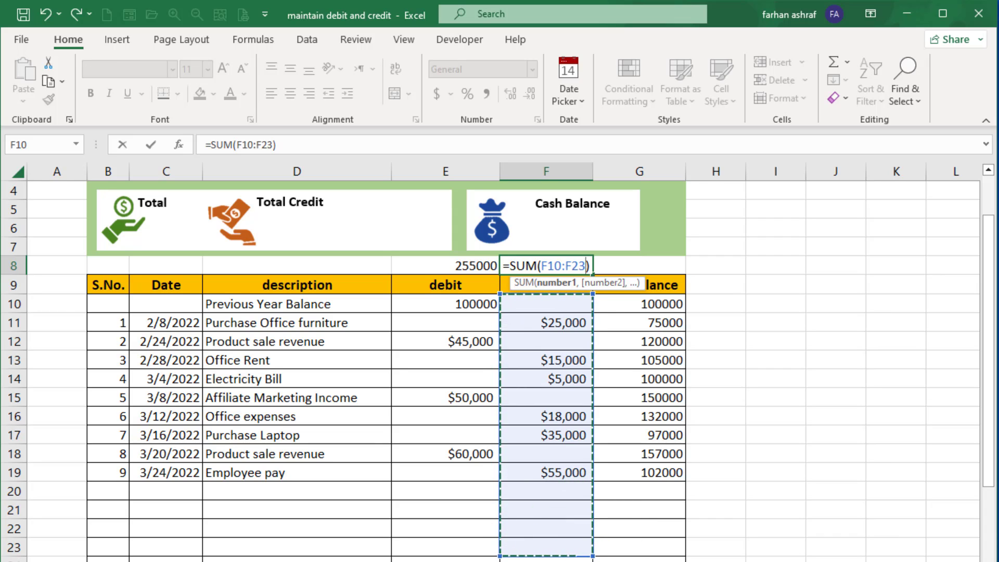
{"action": "key", "text": "Return"}
Enter the formula =E8-F8 in G8 to compute the overall cash balance.
{"action": "left_click", "coordinate": [633, 267]}
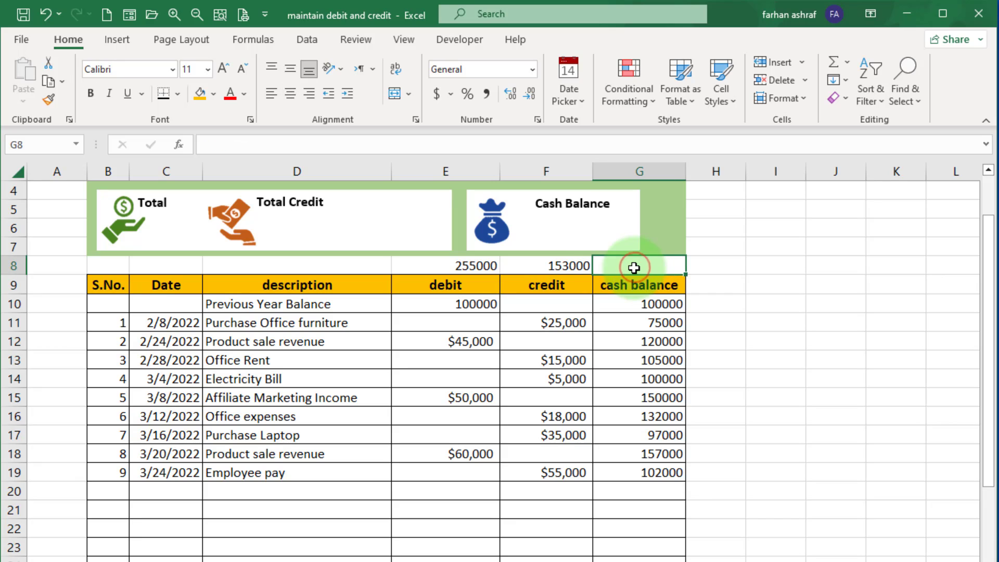
{"action": "type", "text": "="}
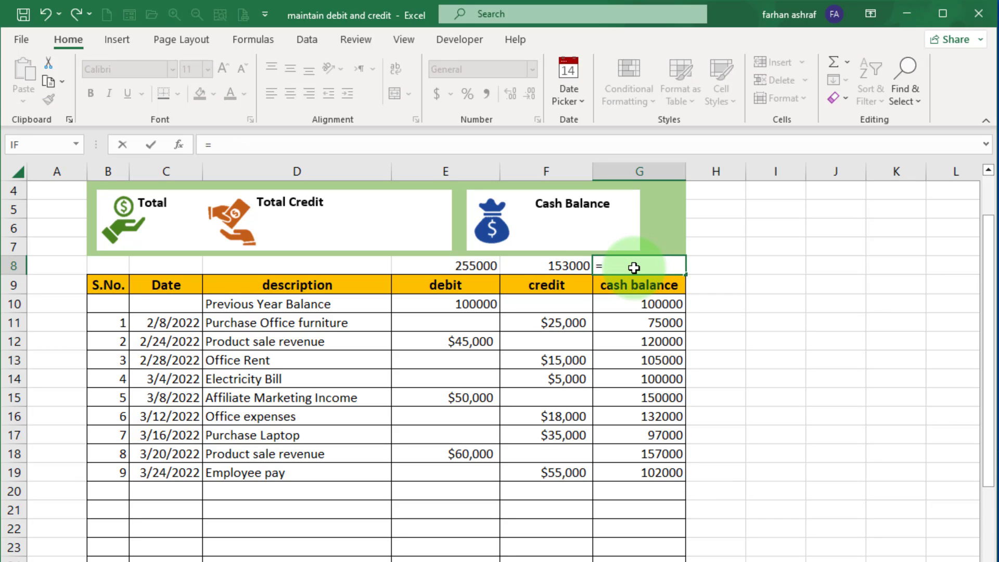
{"action": "left_click", "coordinate": [447, 265]}
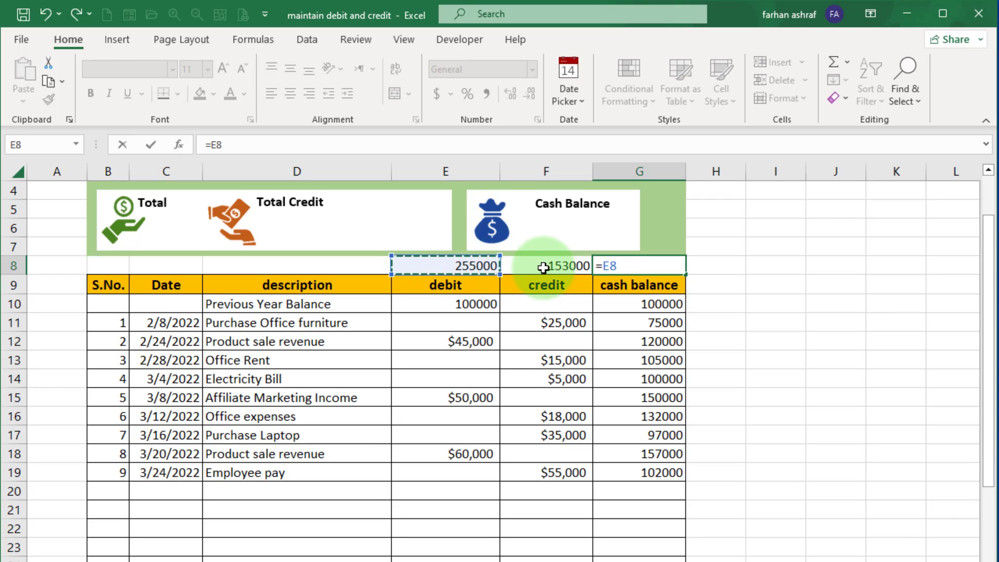
{"action": "type", "text": "-"}
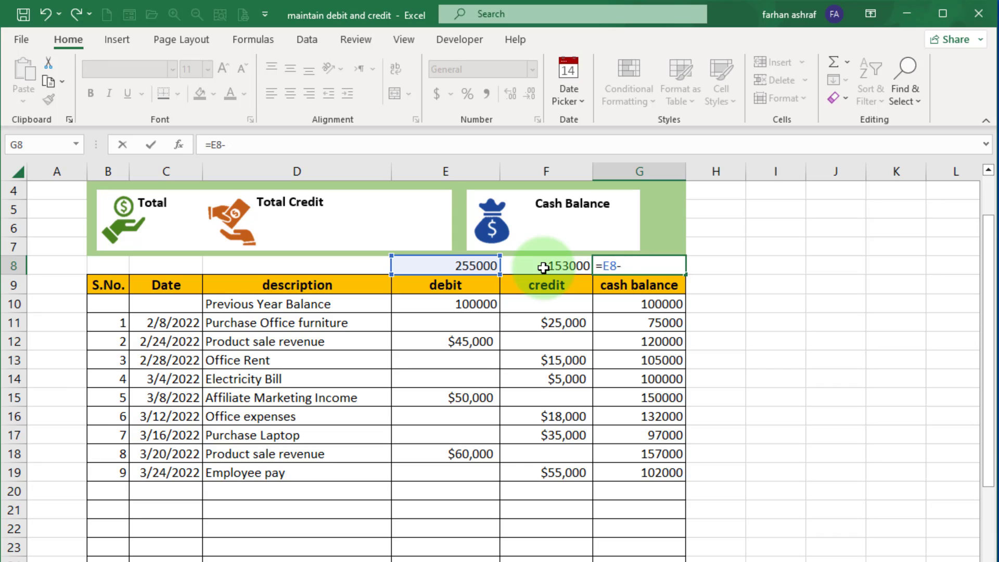
{"action": "left_click", "coordinate": [543, 266]}
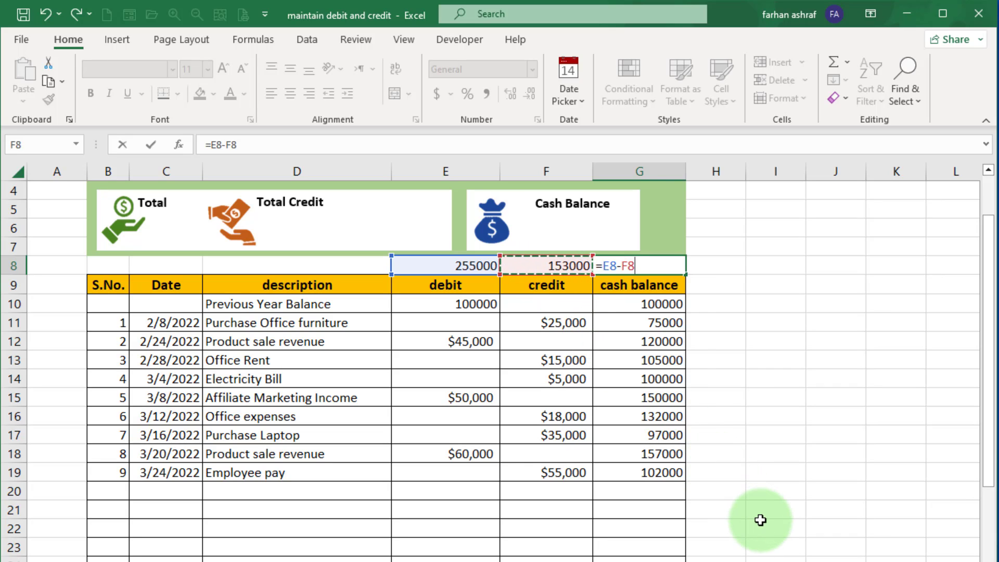
{"action": "key", "text": "Return"}
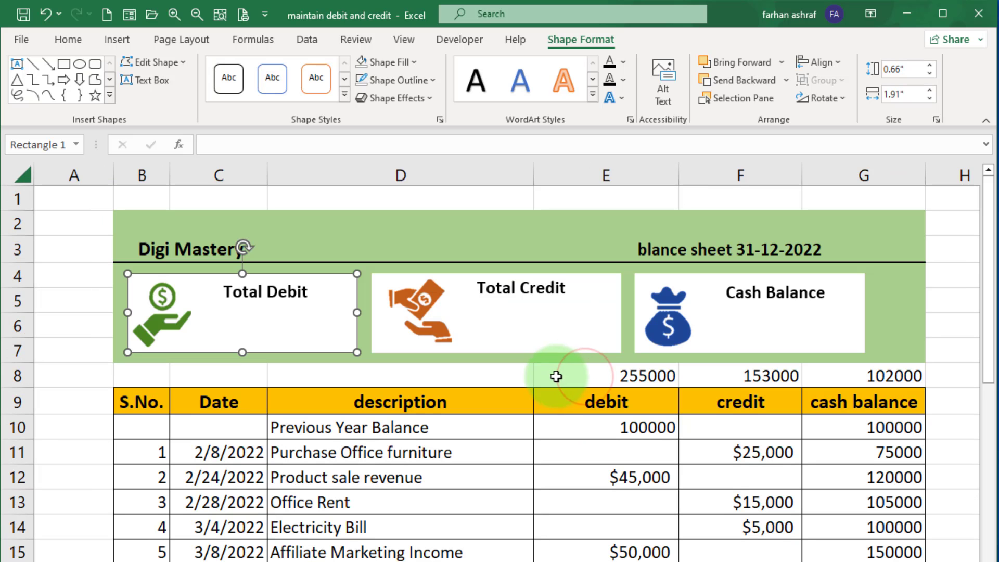
Select the totals and table amounts in columns E to G and format them as Currency with 0 decimal places.
{"action": "left_click", "coordinate": [579, 376]}
{"action": "left_click_drag", "start_coordinate": [579, 376], "coordinate": [878, 379]}
{"action": "scroll", "coordinate": [744, 486], "scroll_direction": "down", "scroll_amount": 1}
{"action": "scroll", "coordinate": [744, 486], "scroll_direction": "down", "scroll_amount": 2}
{"action": "scroll", "coordinate": [744, 486], "scroll_direction": "up", "scroll_amount": 1}
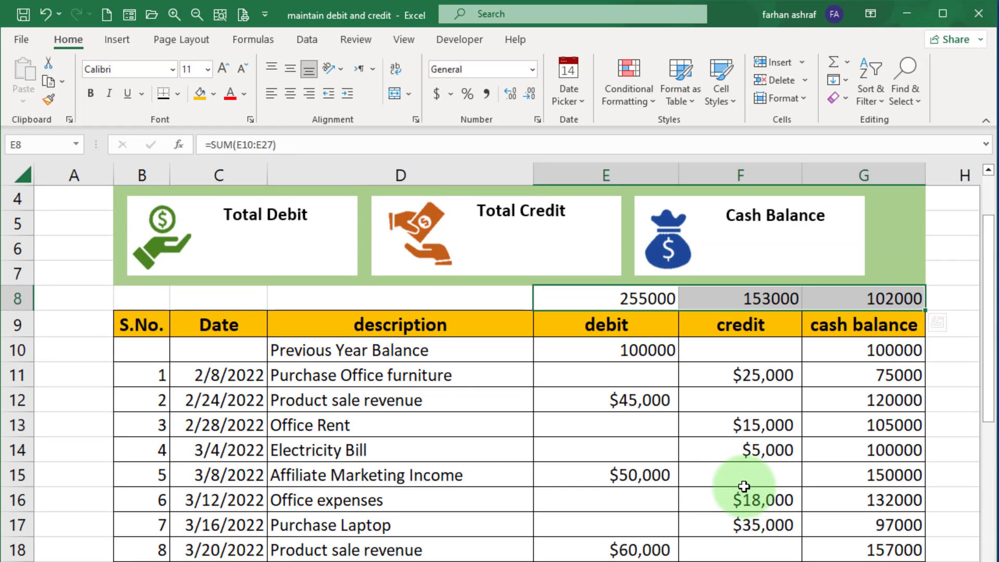
{"action": "scroll", "coordinate": [391, 356], "scroll_direction": "down", "scroll_amount": 3}
{"action": "left_click_drag", "start_coordinate": [392, 346], "coordinate": [604, 499]}
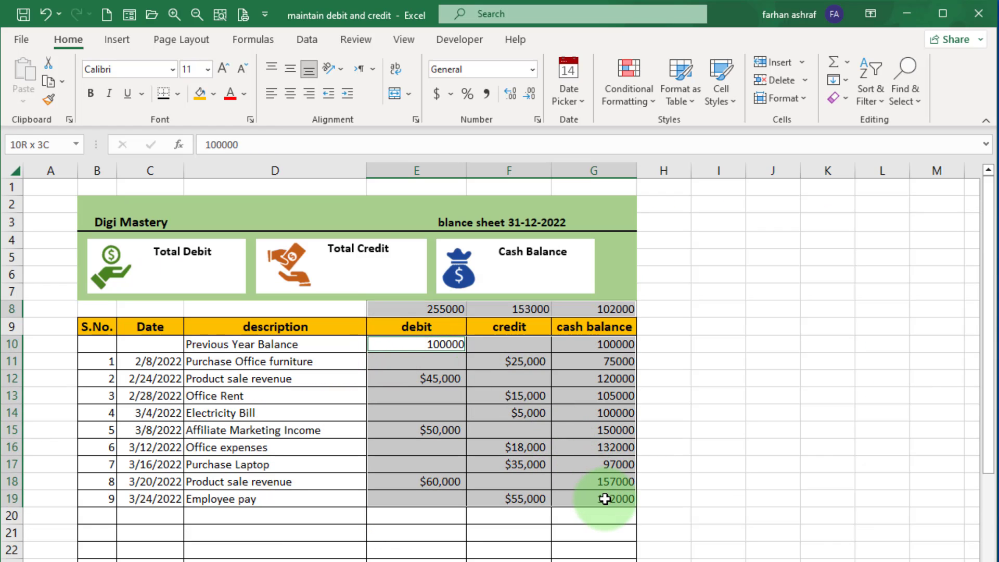
{"action": "left_click", "coordinate": [537, 119]}
{"action": "left_click", "coordinate": [295, 153]}
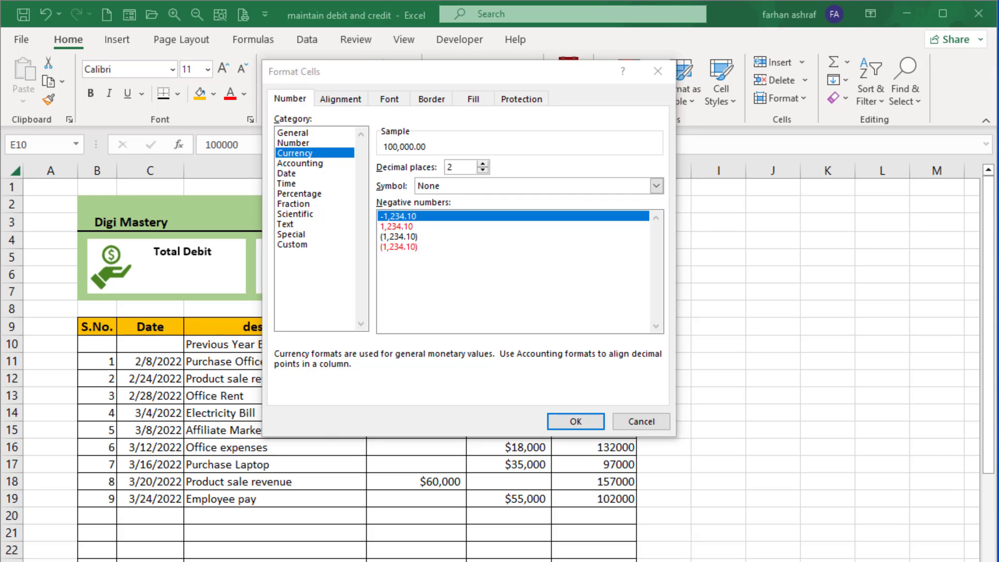
{"action": "left_click", "coordinate": [482, 170]}
{"action": "left_click", "coordinate": [483, 170]}
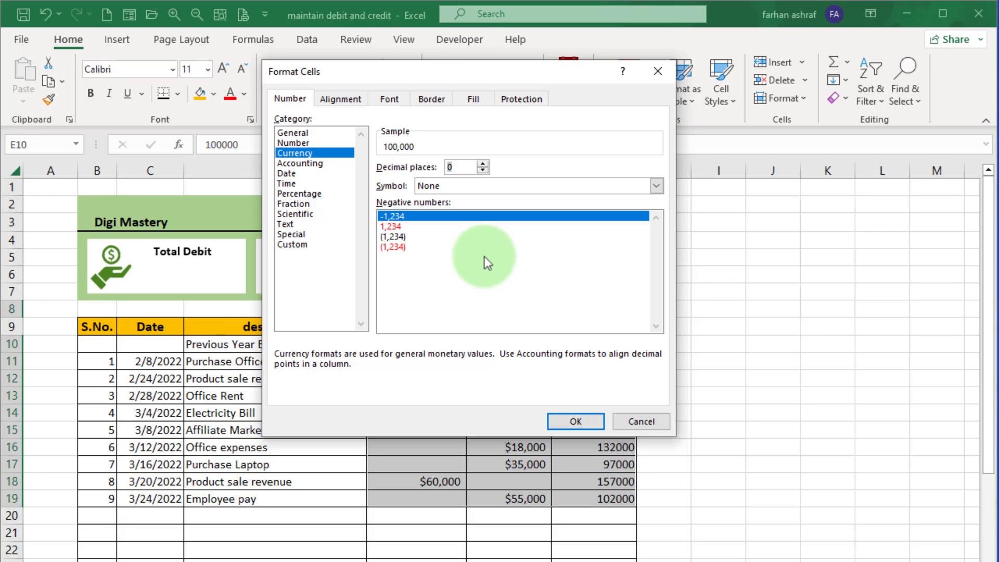
Set the currency symbol to $ for the selected amounts and apply the format.
{"action": "left_click", "coordinate": [655, 185]}
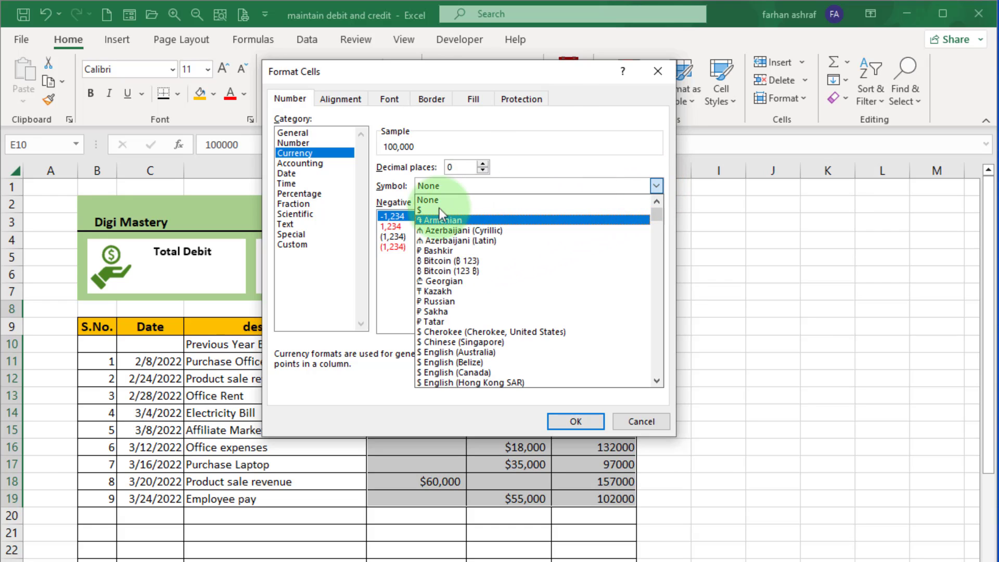
{"action": "left_click", "coordinate": [439, 210]}
{"action": "left_click", "coordinate": [654, 187]}
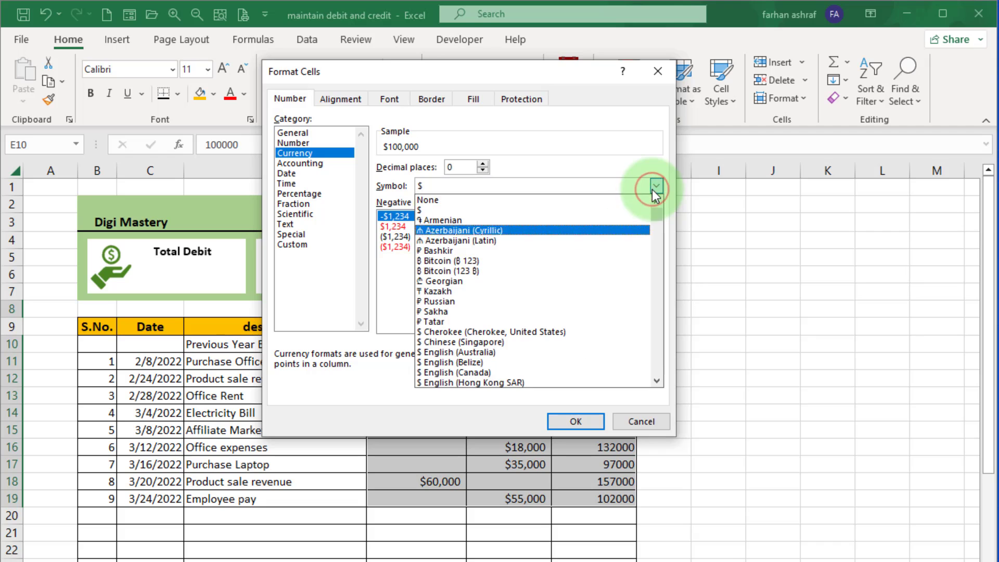
{"action": "scroll", "coordinate": [477, 327], "scroll_direction": "down", "scroll_amount": 6}
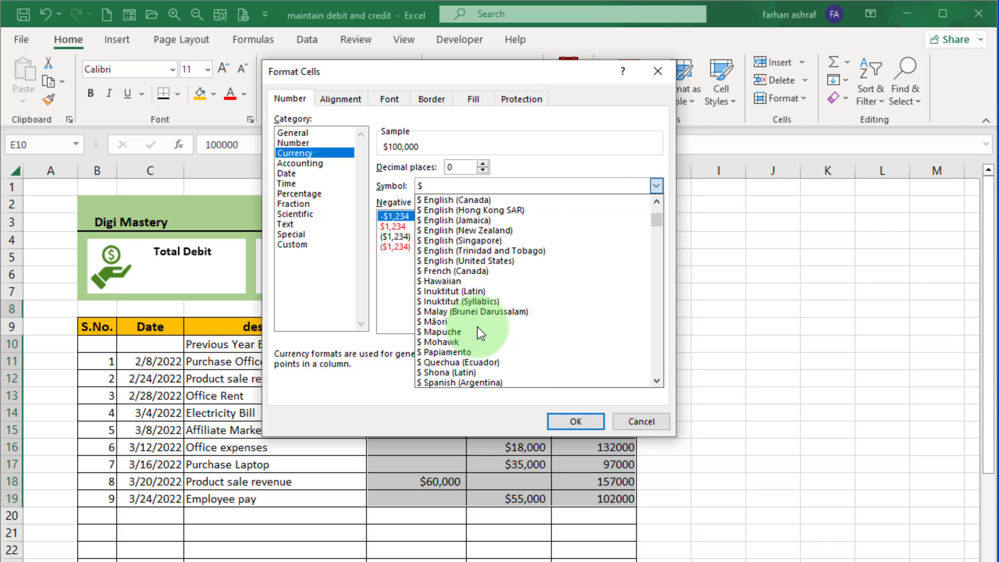
{"action": "scroll", "coordinate": [477, 327], "scroll_direction": "up", "scroll_amount": 6}
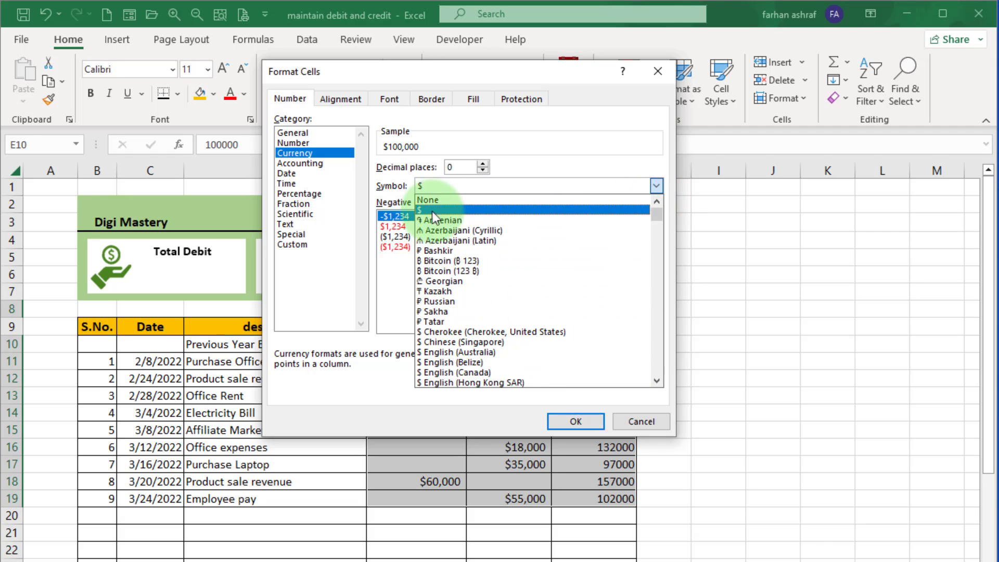
{"action": "left_click", "coordinate": [431, 210]}
{"action": "left_click", "coordinate": [575, 419]}
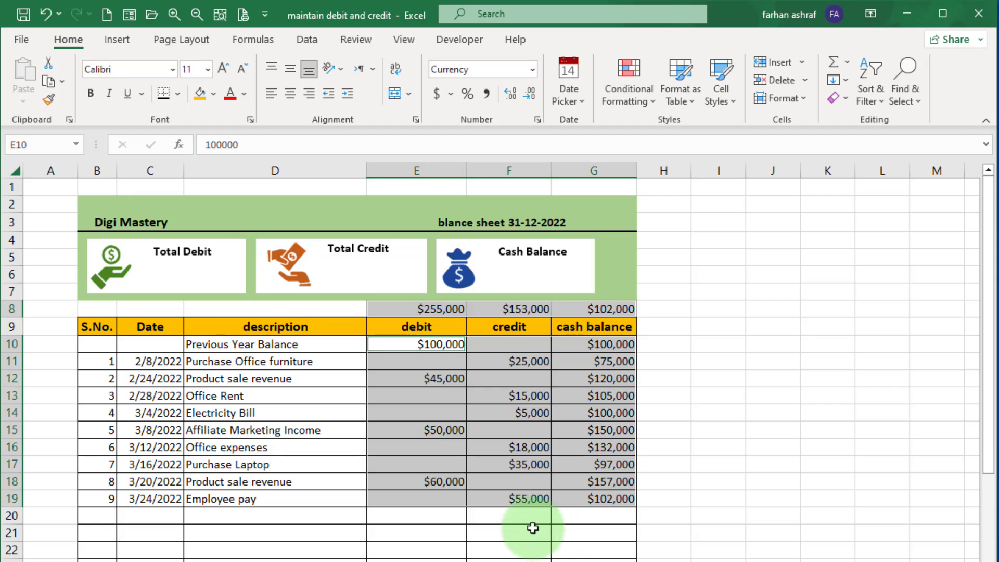
Draw a rectangle shape under the Total Debit label in the first summary box.
{"action": "left_click", "coordinate": [512, 531]}
{"action": "left_click", "coordinate": [114, 38]}
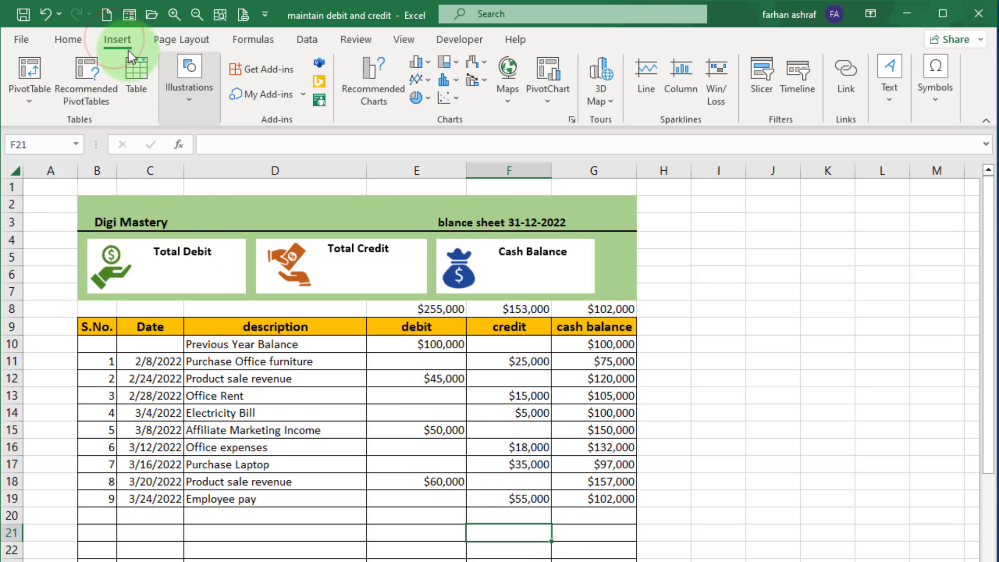
{"action": "left_click", "coordinate": [185, 89]}
{"action": "key", "text": "Escape"}
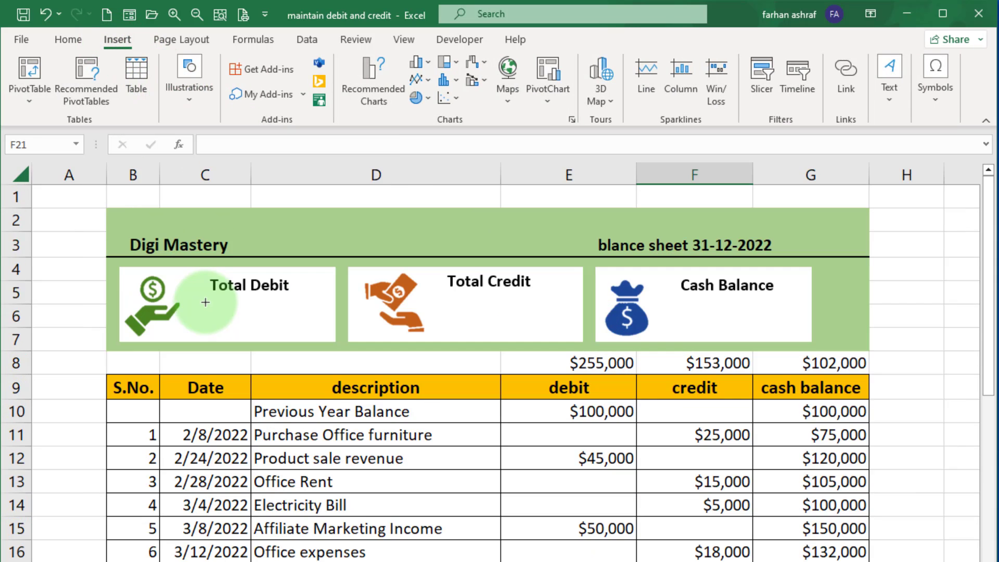
{"action": "left_click_drag", "start_coordinate": [199, 297], "coordinate": [327, 333]}
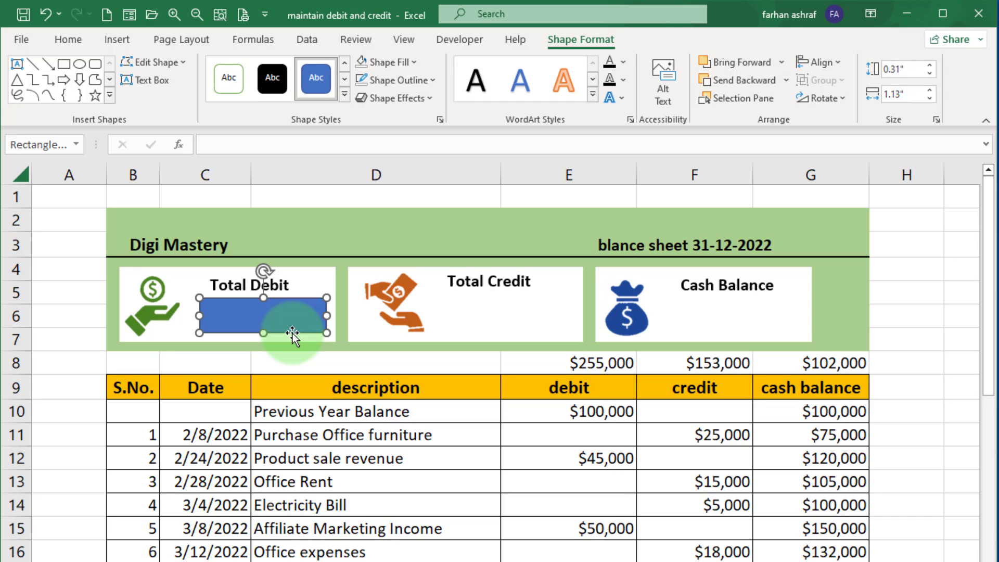
Link the rectangle's text to cell $E$8 so it shows the total debit.
{"action": "left_click", "coordinate": [470, 277]}
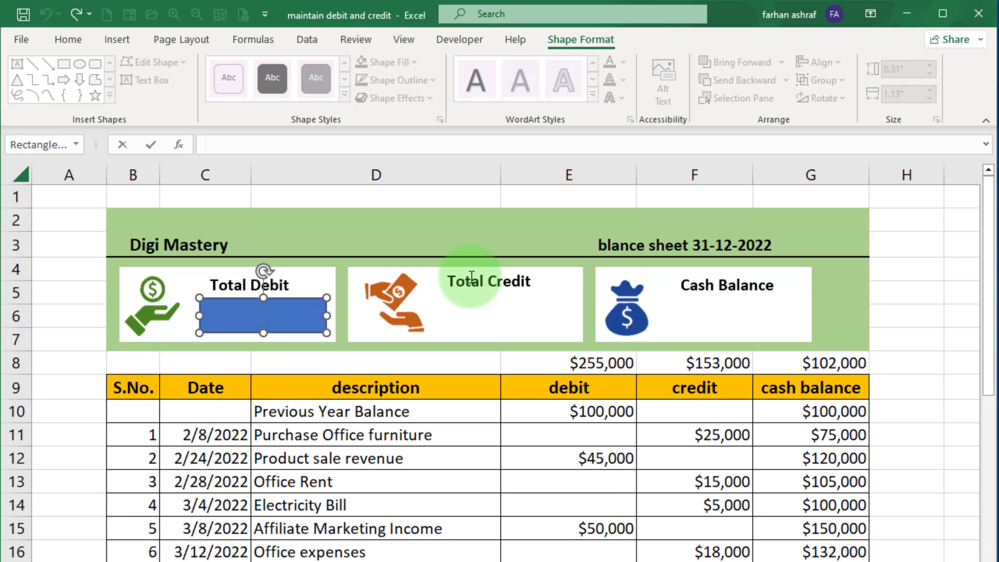
{"action": "type", "text": "="}
{"action": "left_click", "coordinate": [548, 367]}
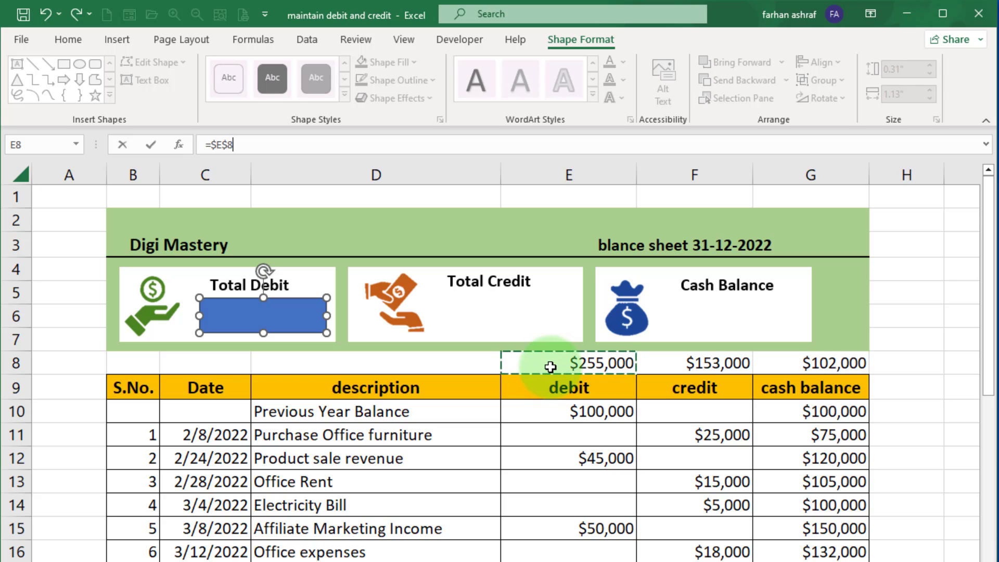
{"action": "key", "text": "Return"}
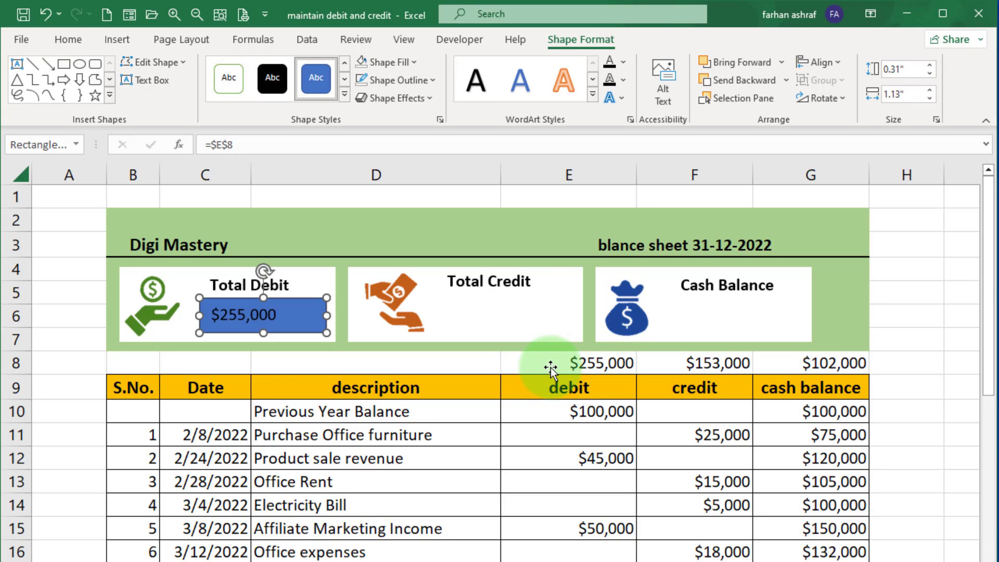
Resize the rectangle to about 0.31 by 1.04 inches and remove its fill and outline.
{"action": "left_click_drag", "start_coordinate": [327, 316], "coordinate": [294, 294]}
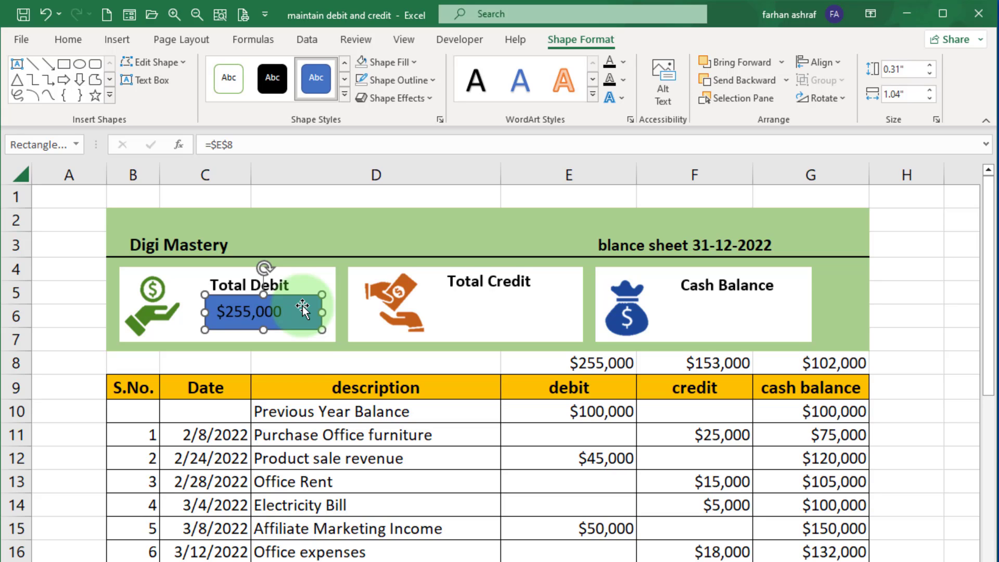
{"action": "left_click", "coordinate": [599, 43]}
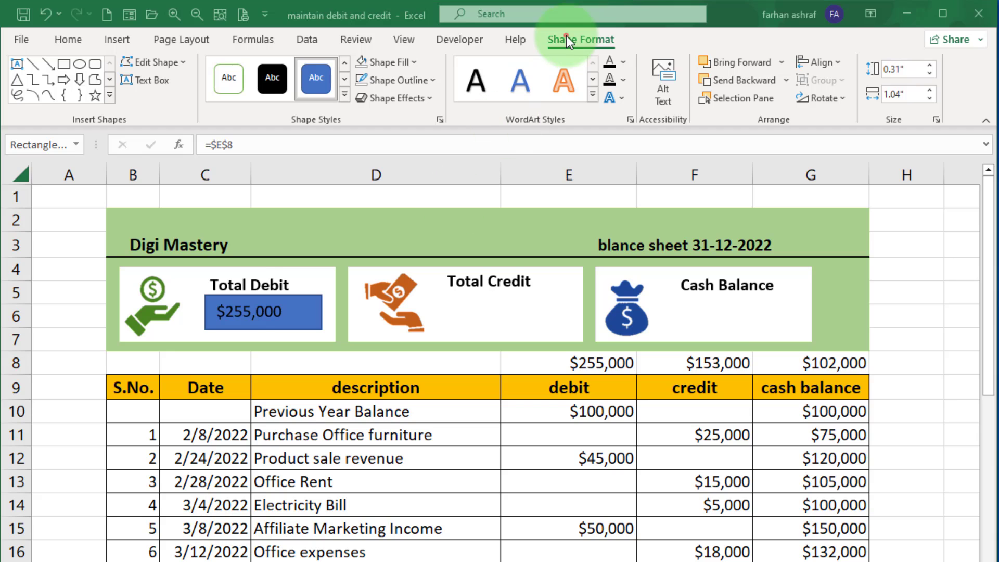
{"action": "left_click", "coordinate": [566, 36]}
{"action": "left_click", "coordinate": [411, 62]}
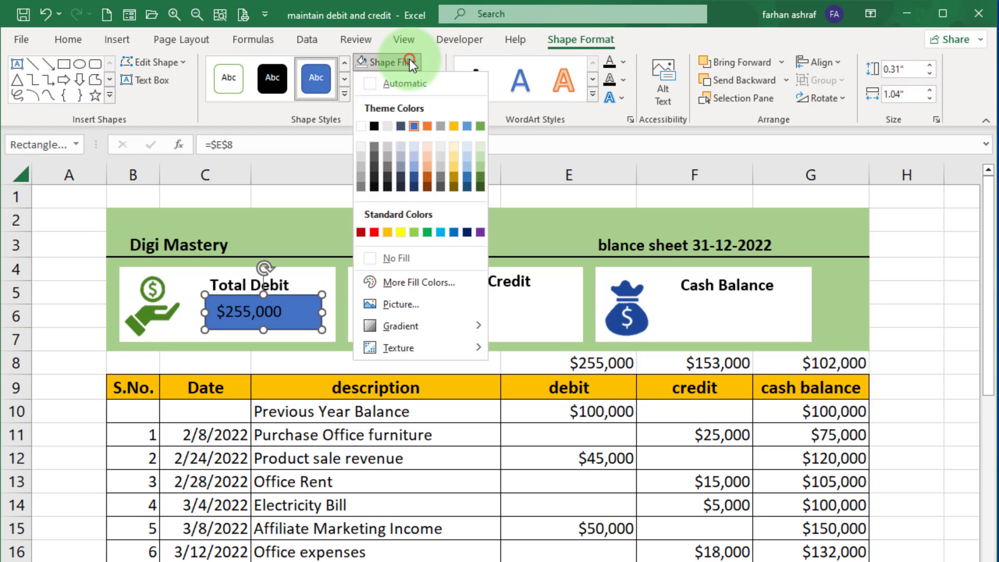
{"action": "left_click", "coordinate": [384, 256]}
{"action": "left_click", "coordinate": [431, 80]}
{"action": "left_click", "coordinate": [401, 276]}
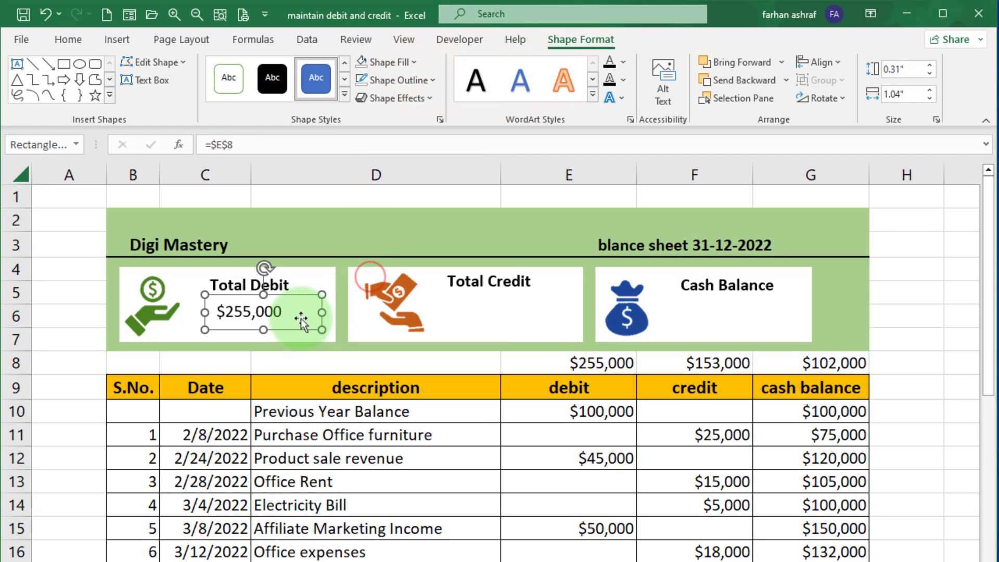
Make the linked total debit text bold and duplicate the value box into the Total Credit box.
{"action": "left_click", "coordinate": [301, 293]}
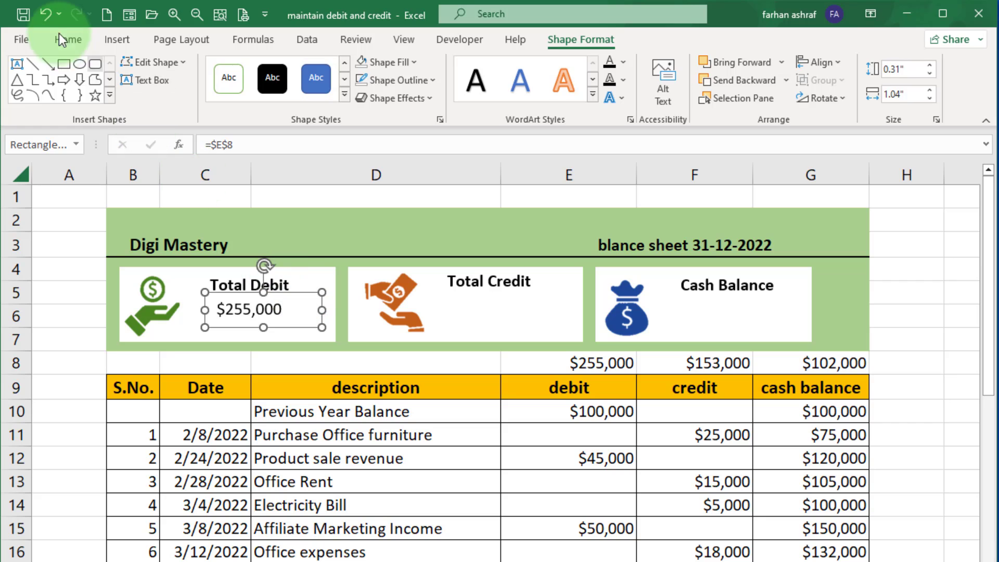
{"action": "left_click", "coordinate": [68, 39]}
{"action": "left_click", "coordinate": [281, 310]}
{"action": "left_click", "coordinate": [281, 311]}
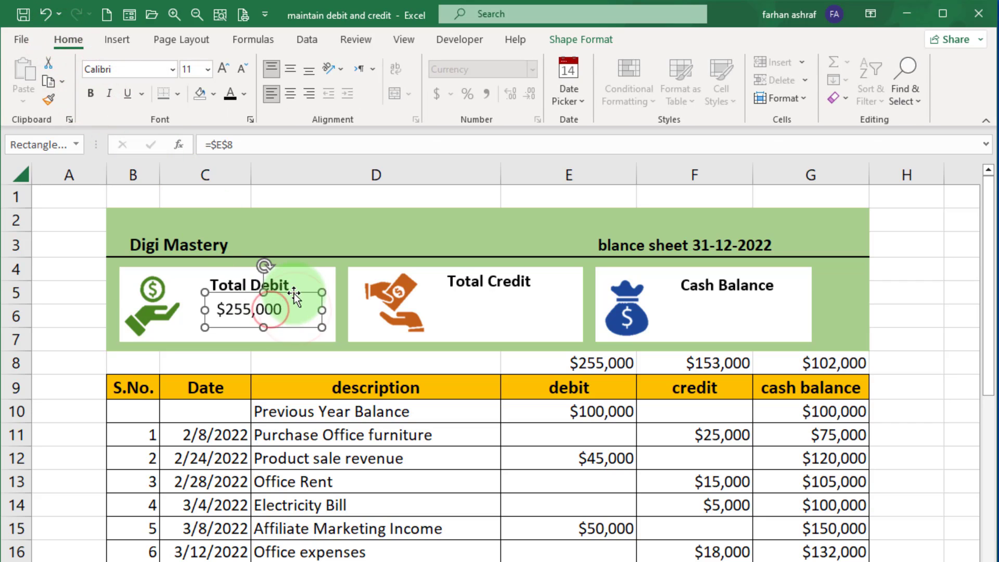
{"action": "left_click", "coordinate": [90, 93]}
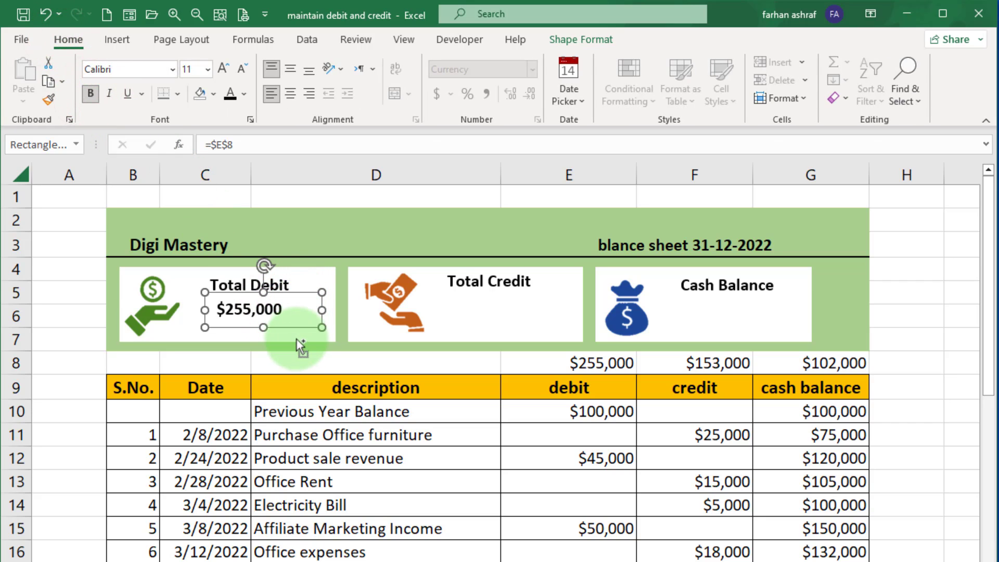
{"action": "left_click_drag", "start_coordinate": [298, 327], "coordinate": [539, 328]}
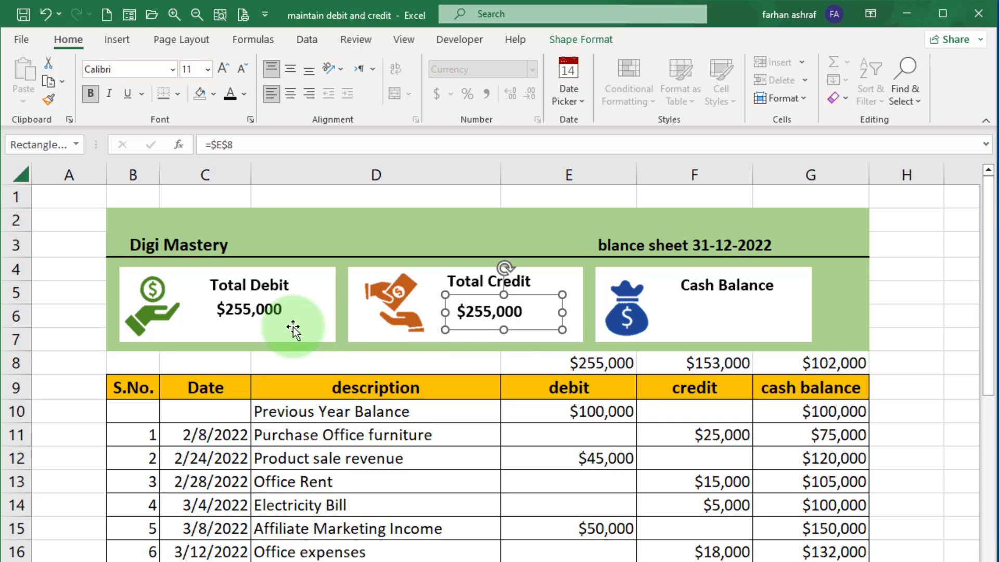
Duplicate the value box into the Cash Balance box and resize the Total Credit value box.
{"action": "left_click_drag", "start_coordinate": [293, 328], "coordinate": [760, 328]}
{"action": "left_click", "coordinate": [509, 313]}
{"action": "left_click_drag", "start_coordinate": [563, 311], "coordinate": [538, 291]}
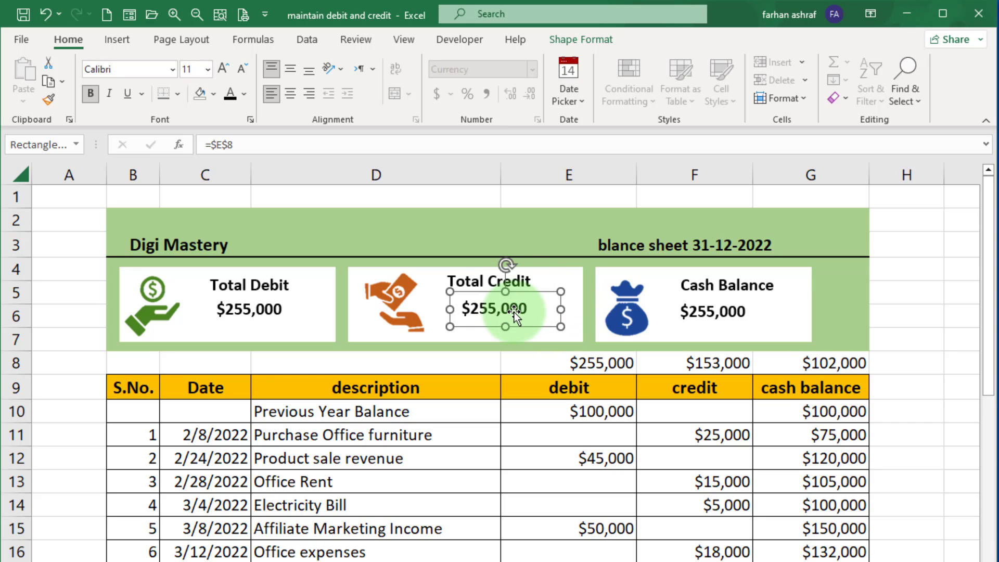
Link the Total Credit value box to cell $F$8 and make its text bold.
{"action": "left_click", "coordinate": [243, 144]}
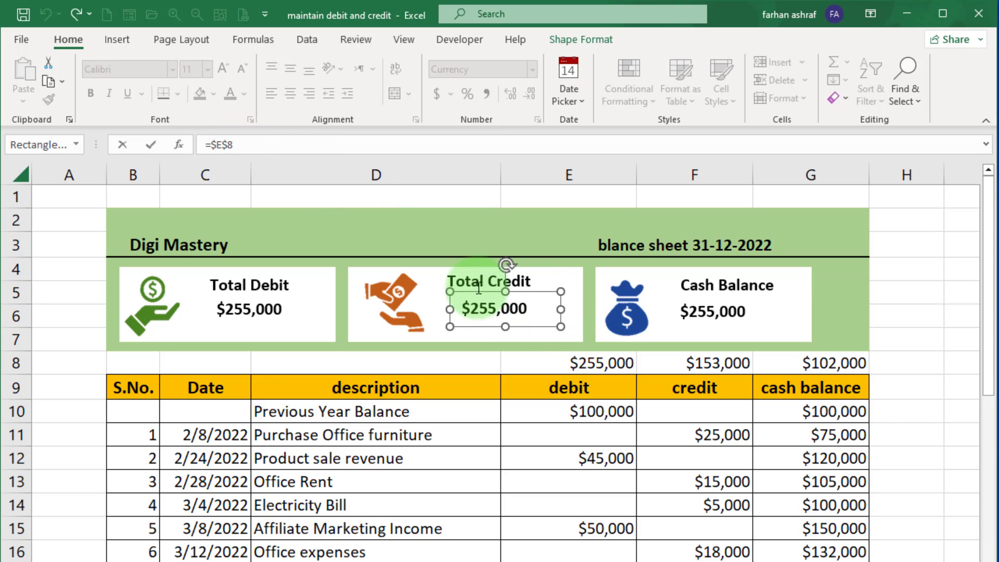
{"action": "left_click", "coordinate": [697, 363]}
{"action": "key", "text": "Return"}
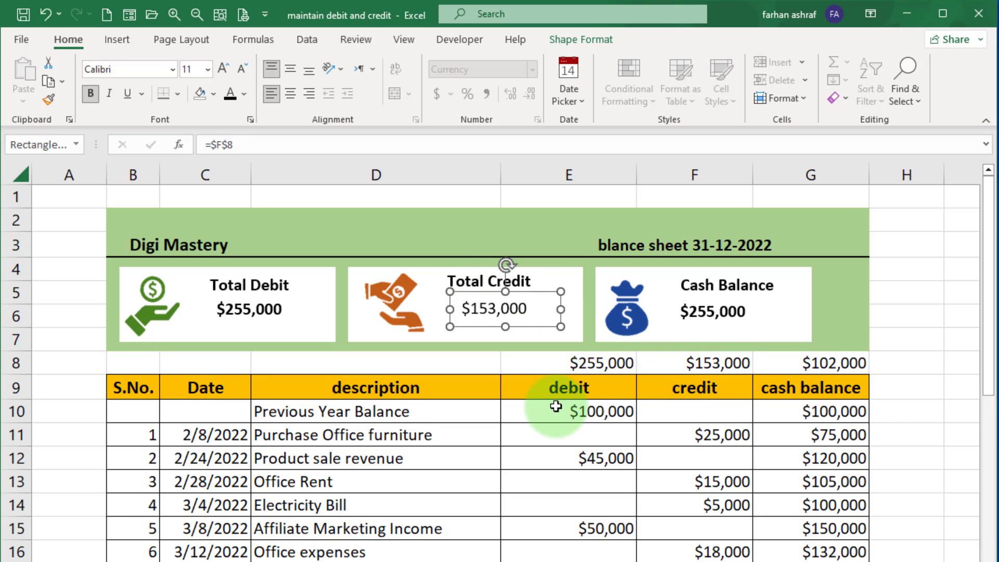
{"action": "left_click", "coordinate": [539, 293]}
{"action": "left_click", "coordinate": [90, 94]}
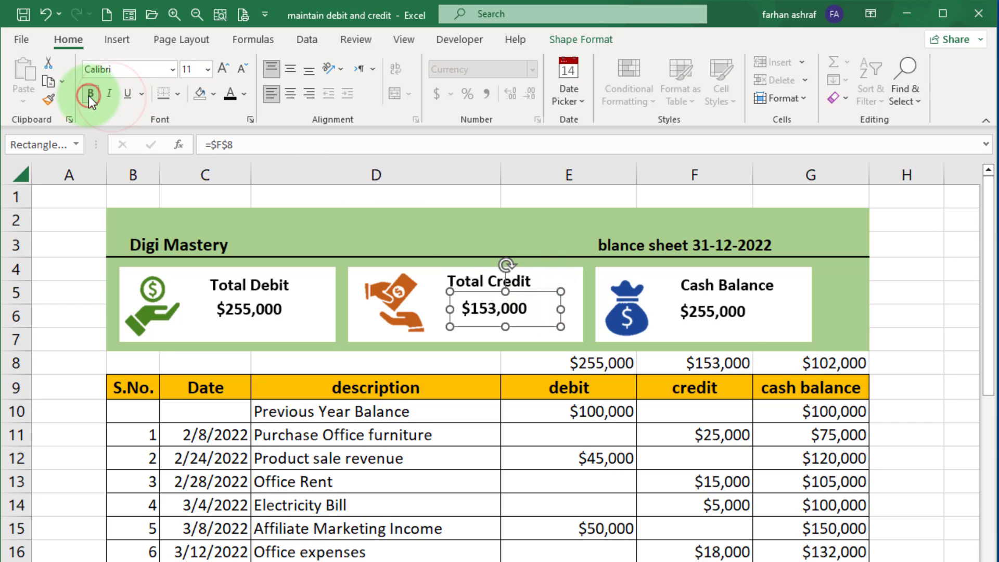
Link the Cash Balance value box to cell $G$8 and make its text bold.
{"action": "left_click", "coordinate": [709, 317]}
{"action": "left_click", "coordinate": [255, 146]}
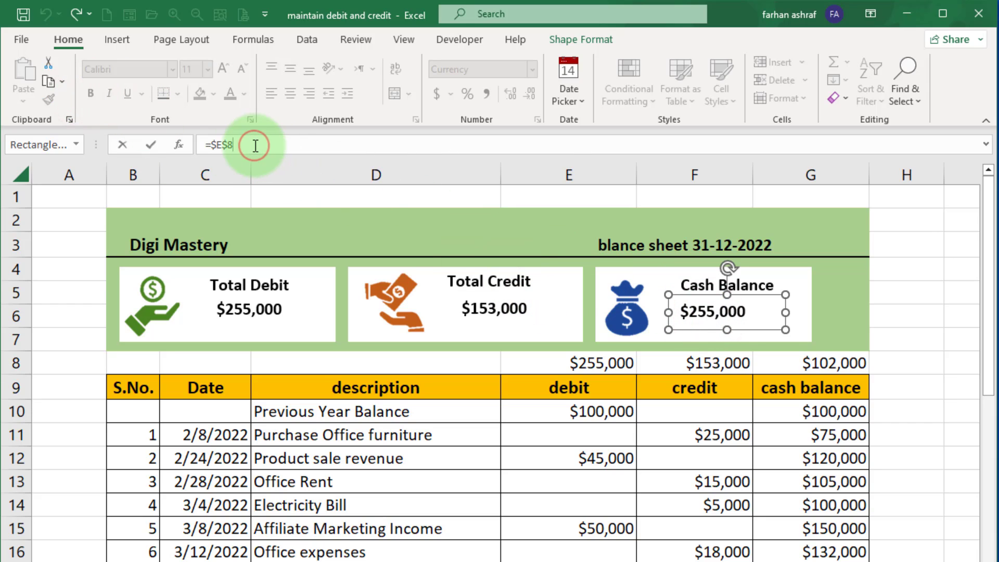
{"action": "left_click", "coordinate": [798, 363]}
{"action": "key", "text": "Return"}
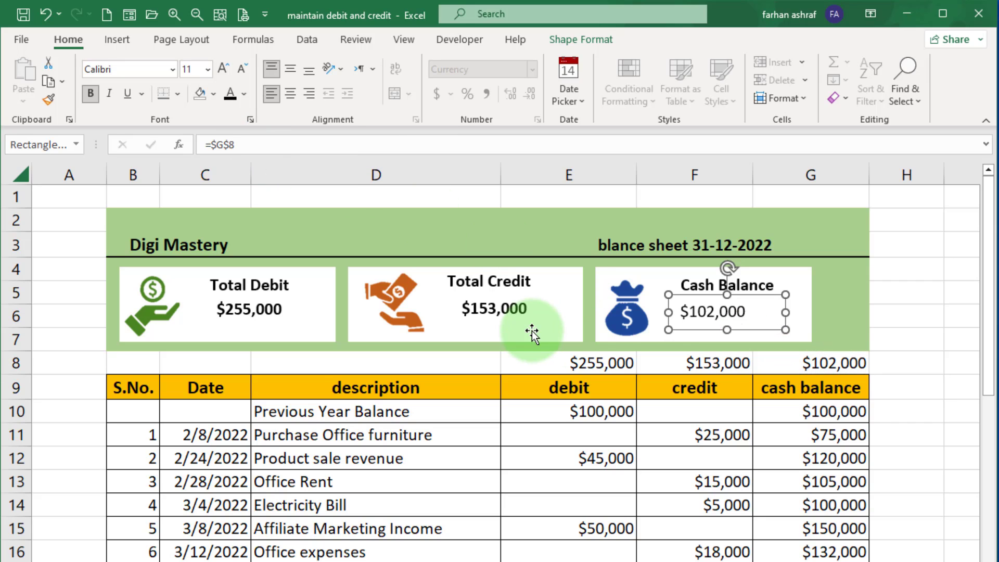
{"action": "left_click", "coordinate": [90, 94]}
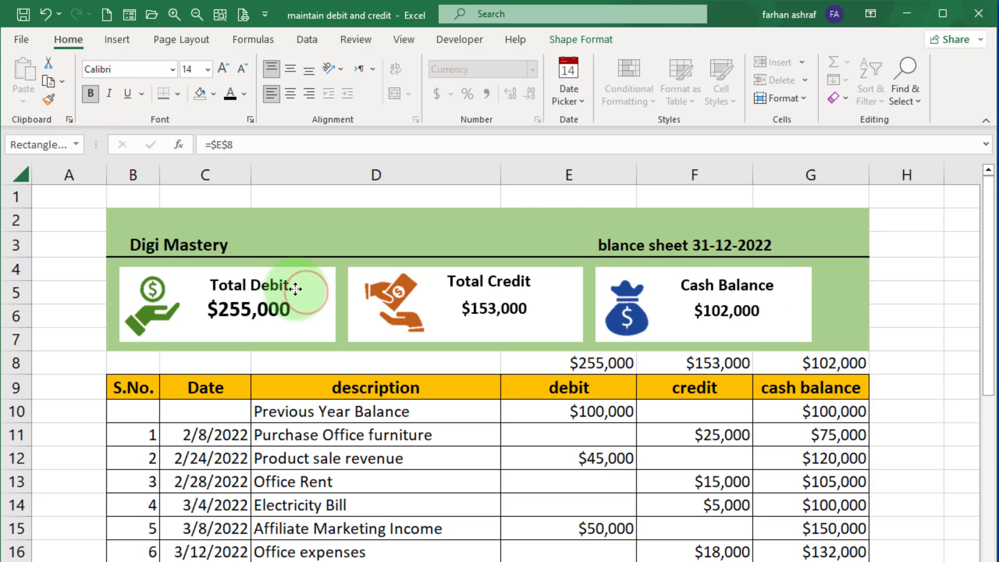
Copy the Total Debit value's 14 pt formatting onto the Total Credit and Cash Balance values with Format Painter.
{"action": "left_click_drag", "start_coordinate": [297, 287], "coordinate": [293, 291]}
{"action": "left_click", "coordinate": [46, 101]}
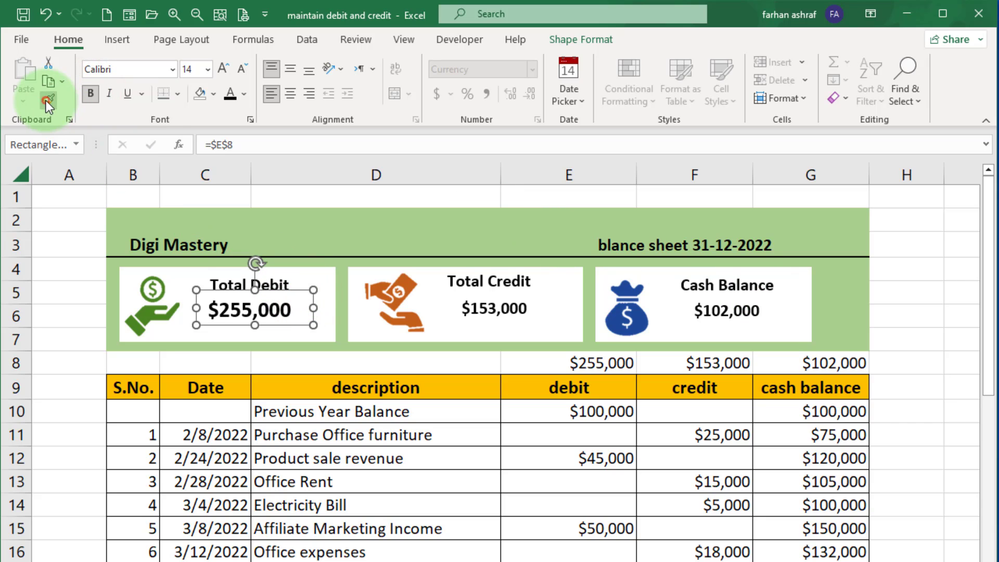
{"action": "left_click", "coordinate": [483, 305]}
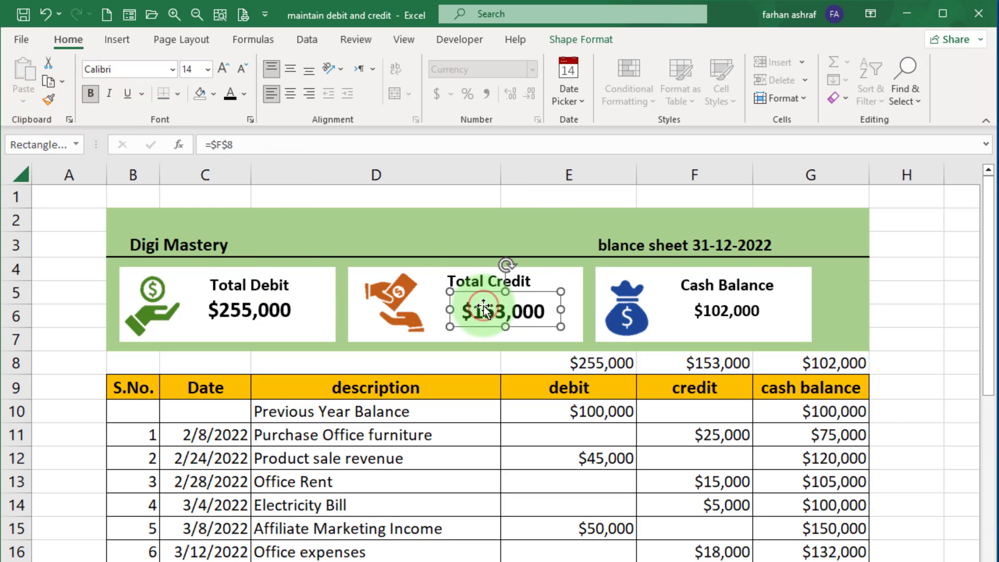
{"action": "left_click", "coordinate": [46, 102]}
{"action": "left_click", "coordinate": [713, 307]}
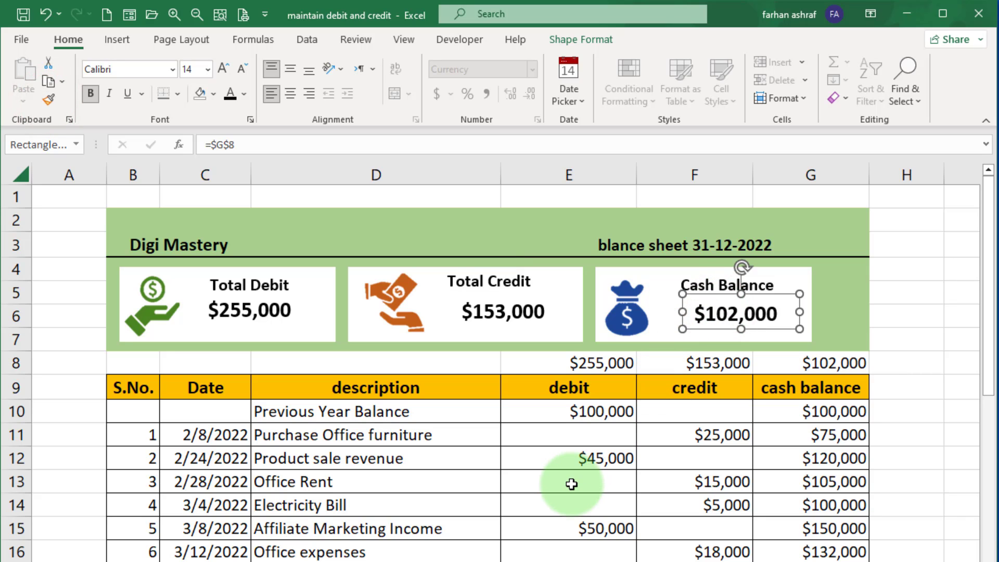
Hide the worksheet gridlines and row and column headings.
{"action": "left_click", "coordinate": [80, 347]}
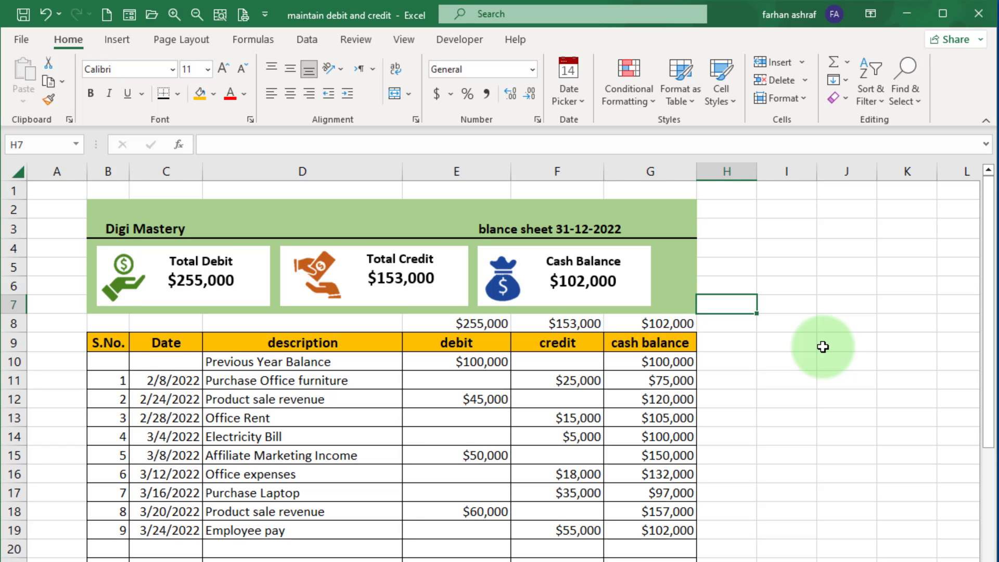
{"action": "left_click", "coordinate": [192, 45]}
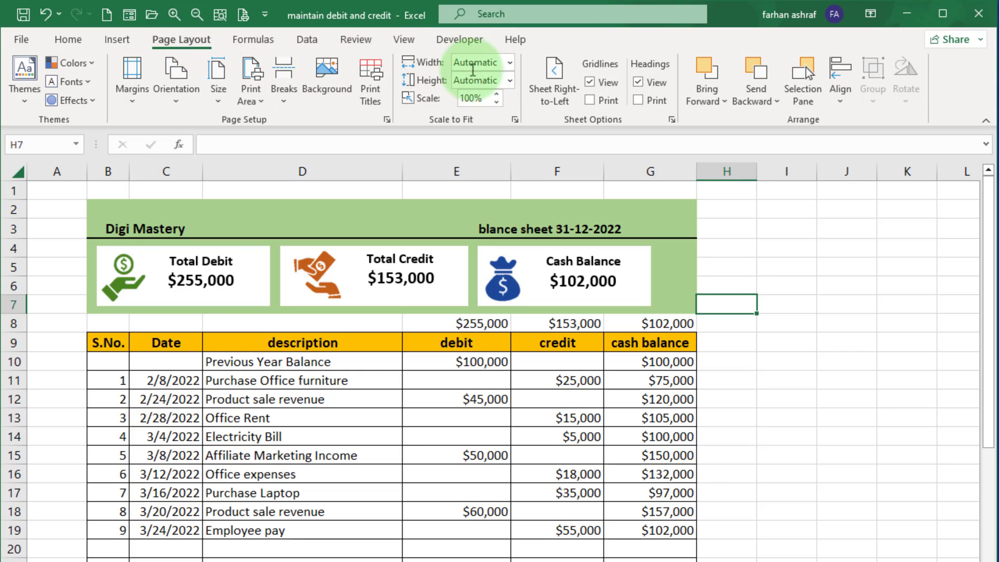
{"action": "left_click", "coordinate": [589, 82]}
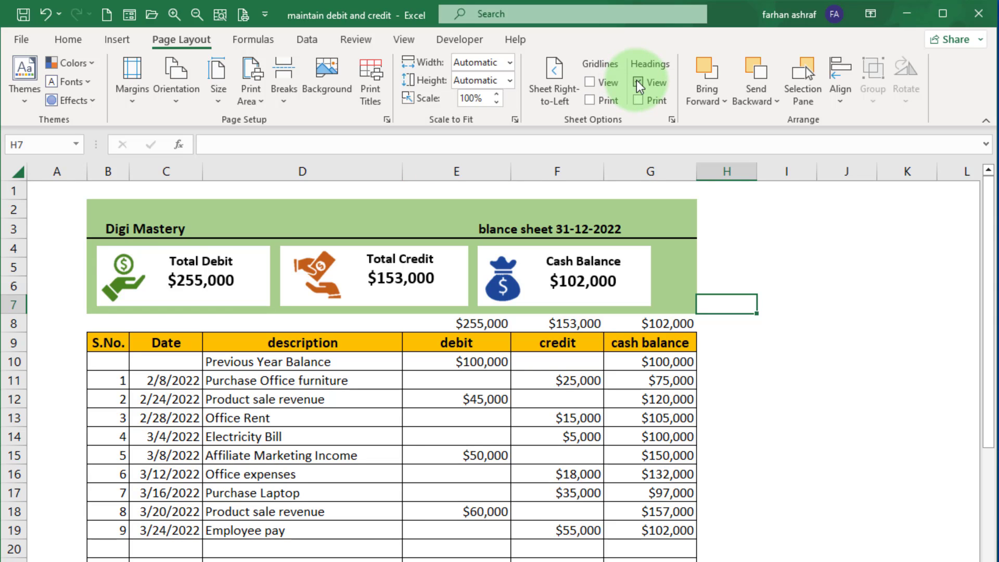
{"action": "left_click", "coordinate": [636, 82]}
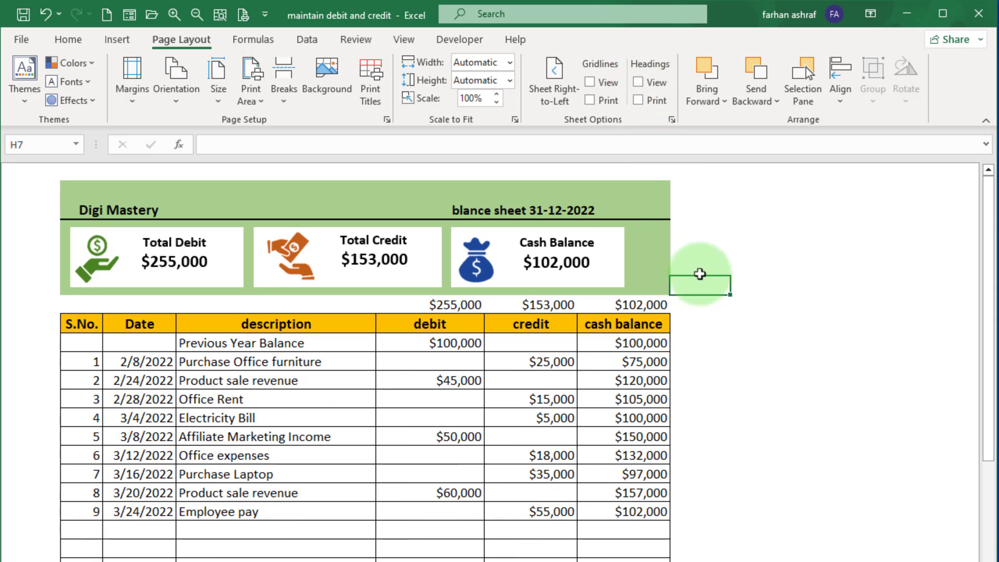
{"action": "left_click", "coordinate": [749, 361]}
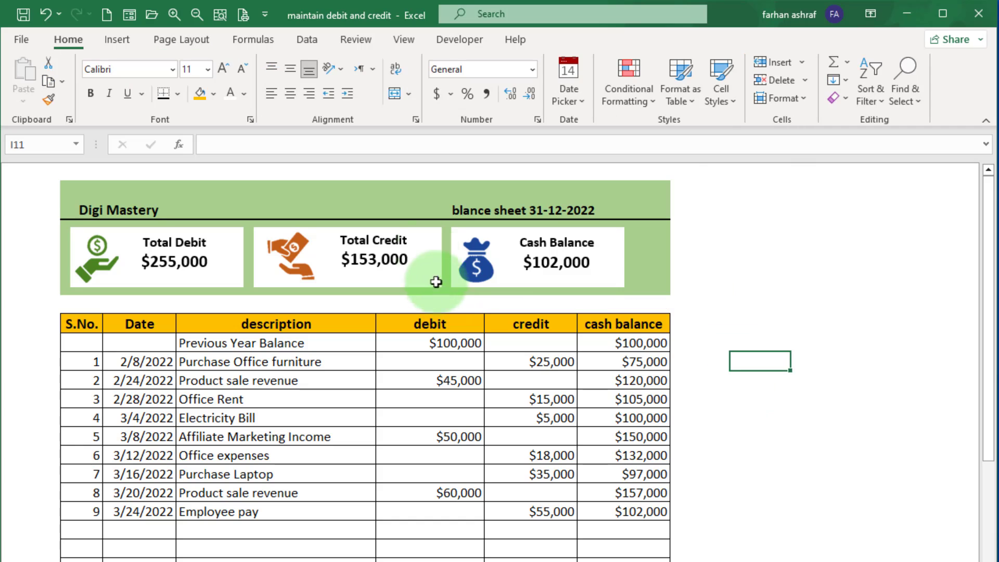
Hide the row 8 totals by setting their font colour to white.
{"action": "left_click", "coordinate": [363, 41]}
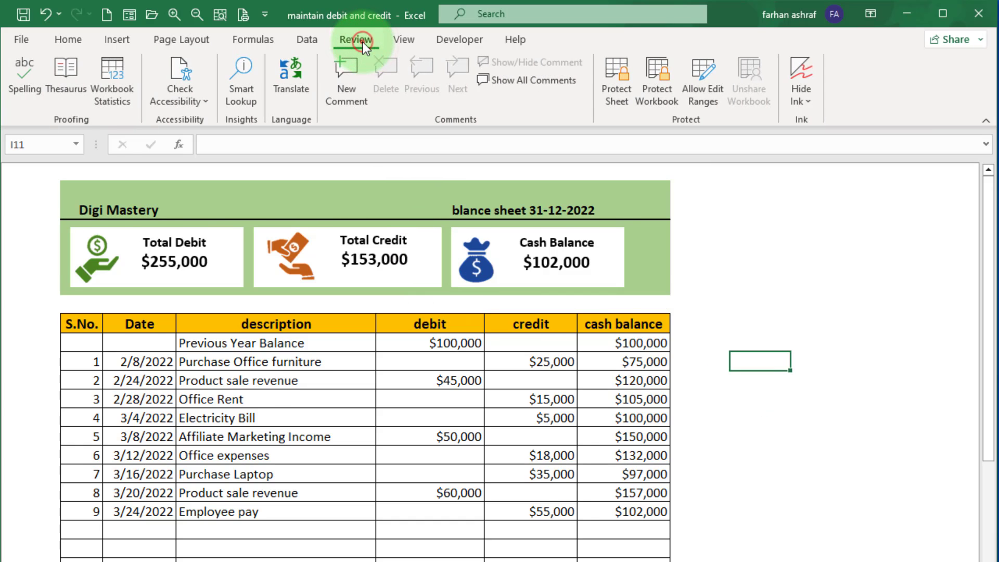
{"action": "double_click", "coordinate": [363, 42]}
{"action": "left_click", "coordinate": [758, 190]}
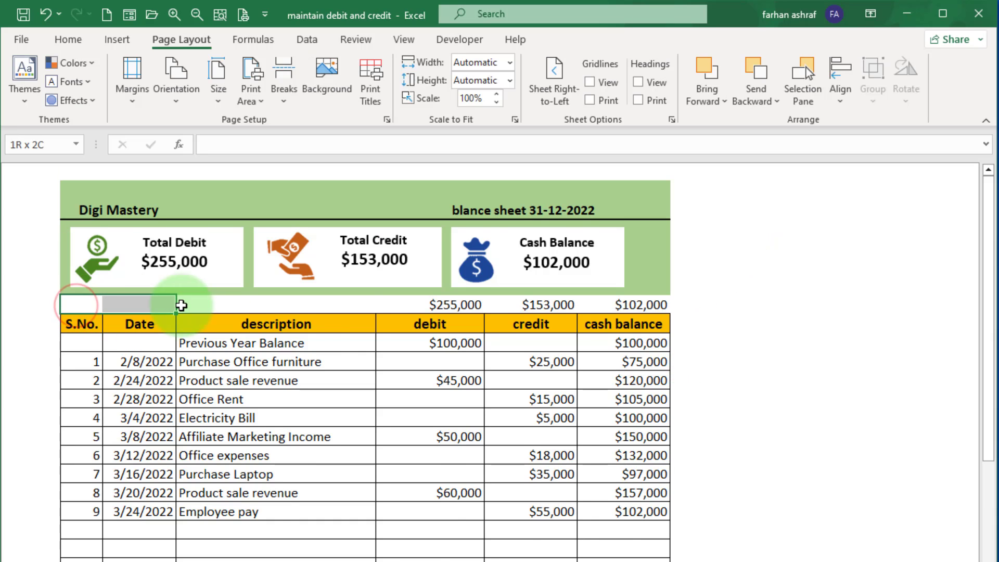
{"action": "left_click_drag", "start_coordinate": [183, 306], "coordinate": [632, 303]}
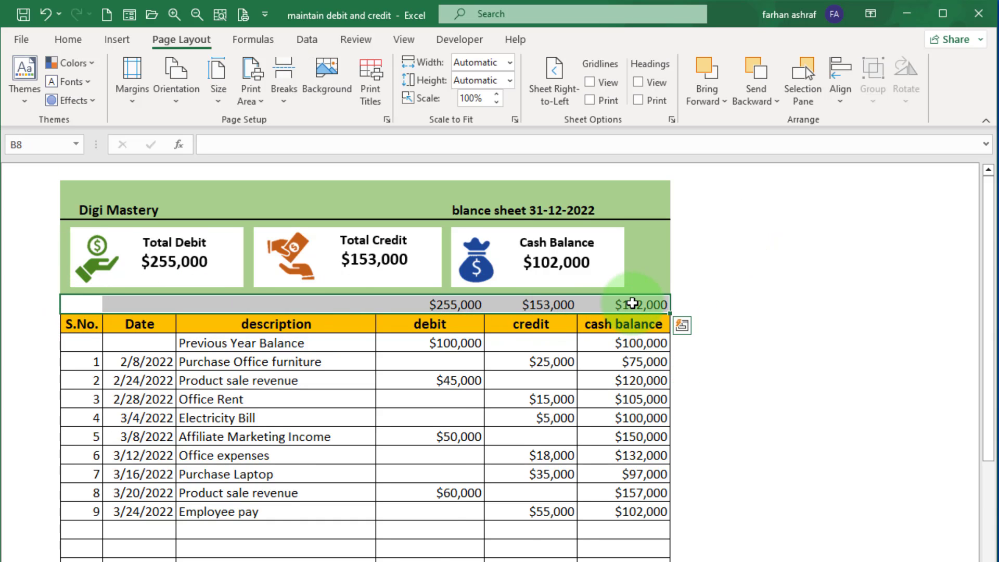
{"action": "left_click", "coordinate": [69, 40]}
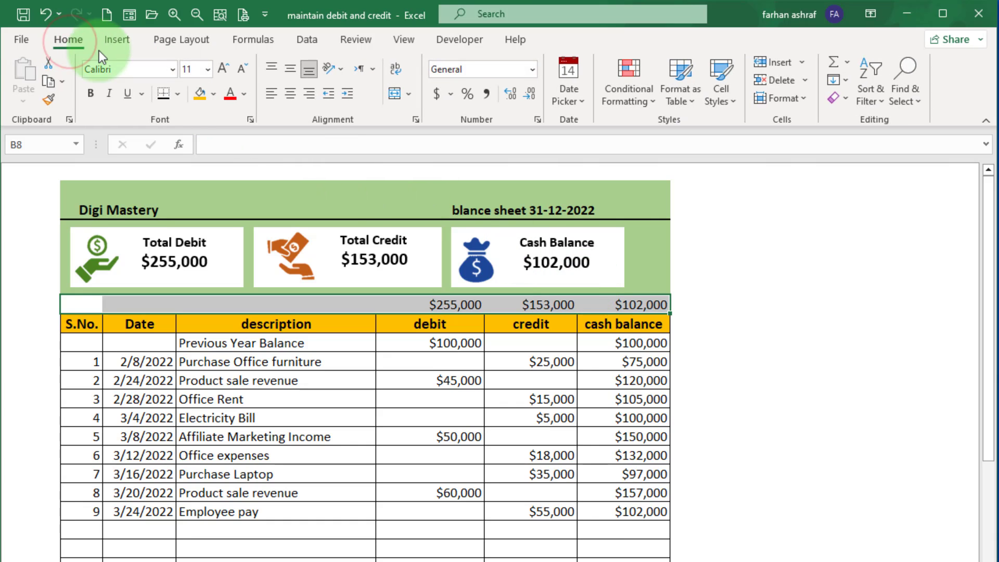
{"action": "left_click", "coordinate": [244, 94]}
{"action": "left_click", "coordinate": [230, 156]}
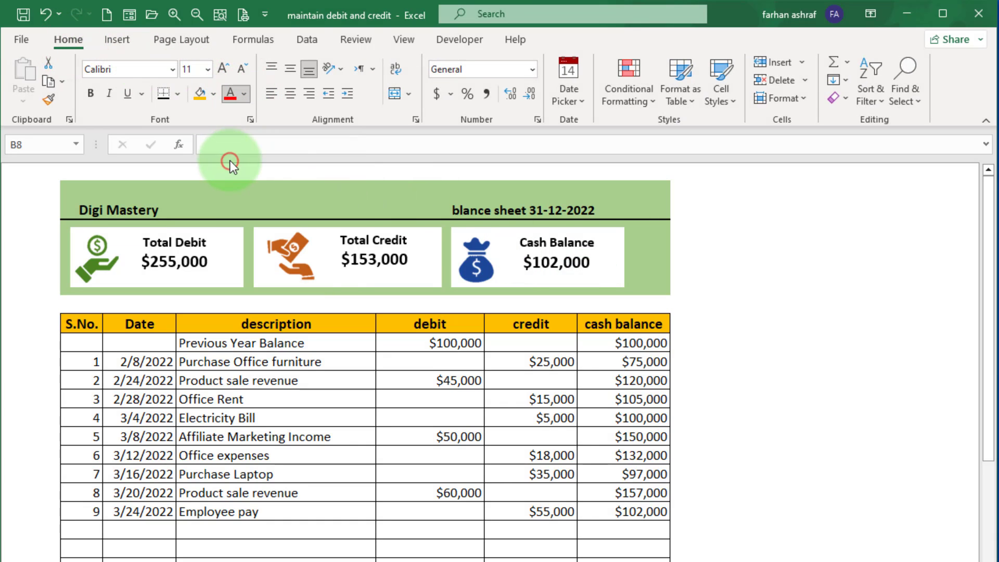
{"action": "left_click", "coordinate": [769, 360]}
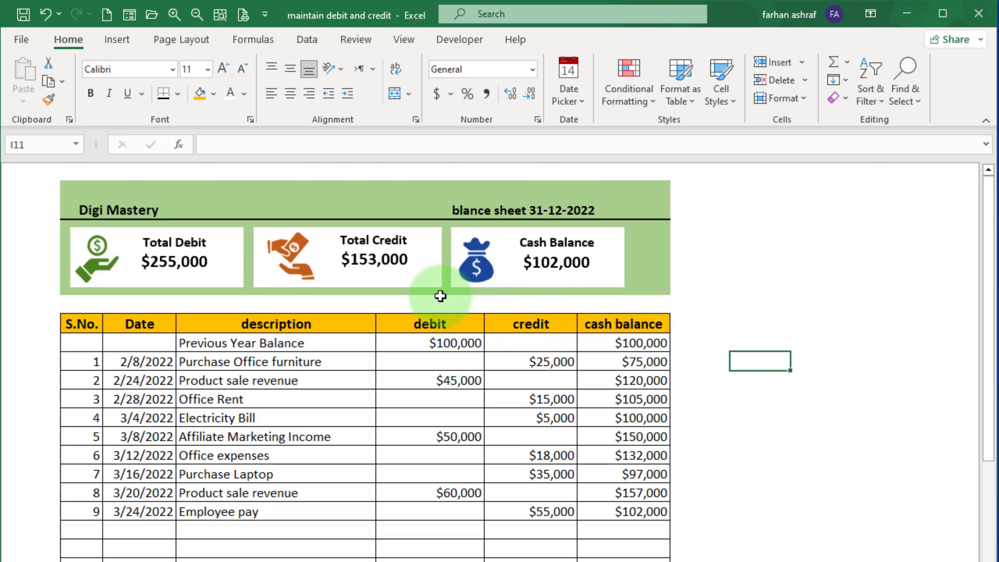
Collapse the ribbon and pick 7/12/2022 with the date picker as the date of transaction 10.
{"action": "key", "text": "ctrl+F1"}
{"action": "left_click", "coordinate": [156, 460]}
{"action": "left_click", "coordinate": [188, 457]}
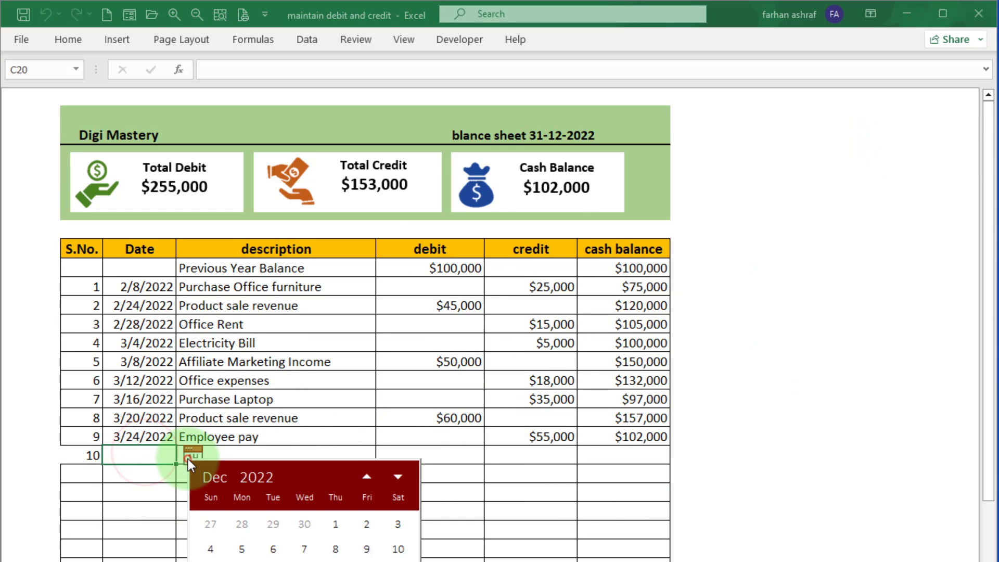
{"action": "left_click", "coordinate": [367, 478]}
{"action": "left_click", "coordinate": [367, 477]}
{"action": "left_click", "coordinate": [367, 478]}
{"action": "left_click", "coordinate": [366, 478]}
{"action": "left_click", "coordinate": [366, 478]}
{"action": "left_click", "coordinate": [270, 556]}
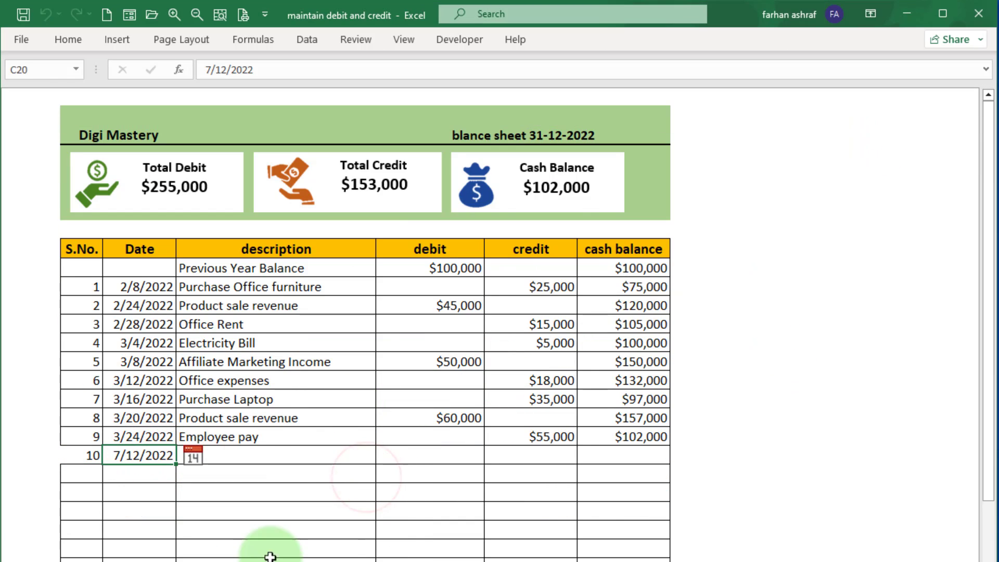
Enter the description Office expenses and a credit of 35000 for transaction 10.
{"action": "left_click", "coordinate": [257, 458]}
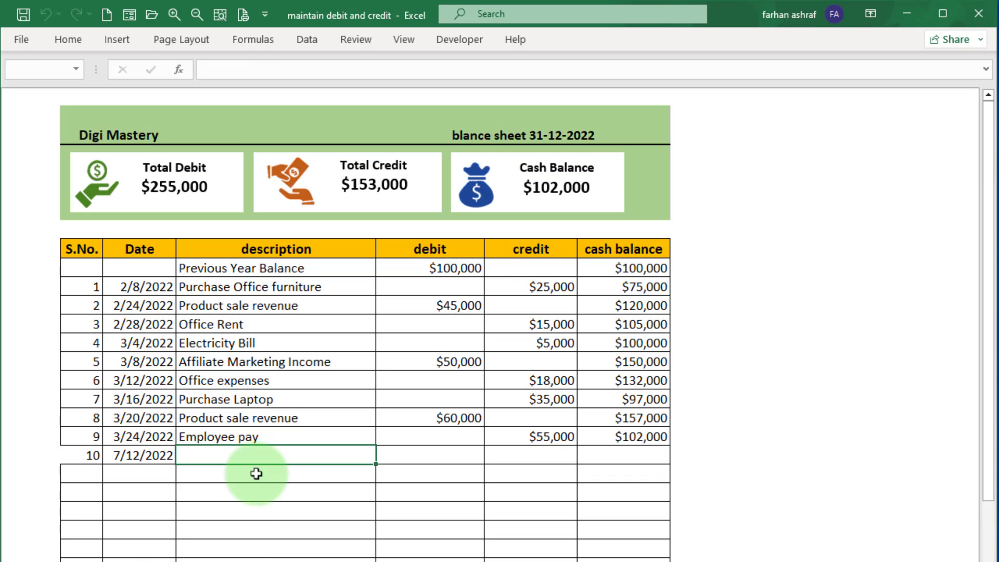
{"action": "type", "text": "Office"}
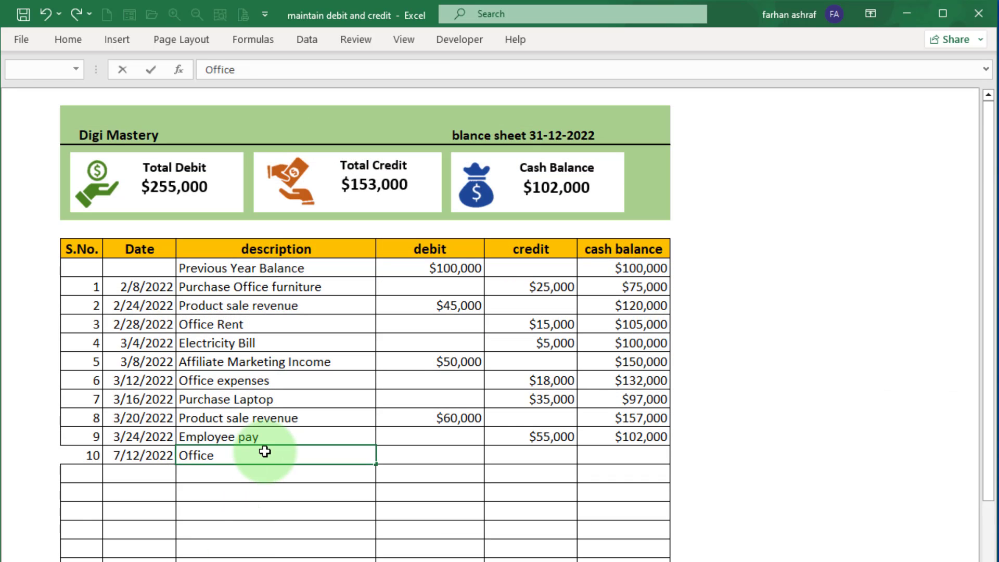
{"action": "type", "text": " E"}
{"action": "key", "text": "Tab"}
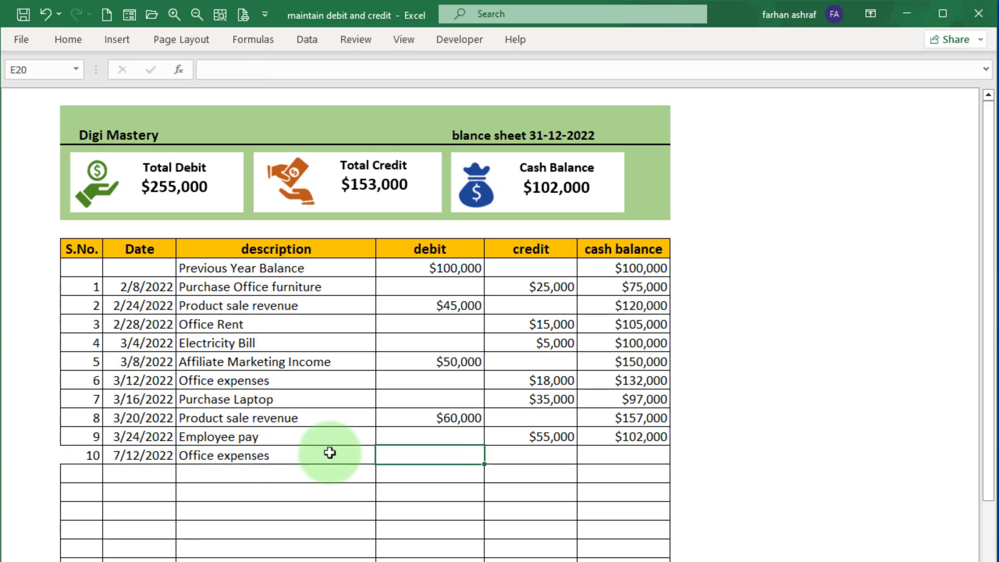
{"action": "left_click", "coordinate": [515, 454]}
{"action": "type", "text": "4"}
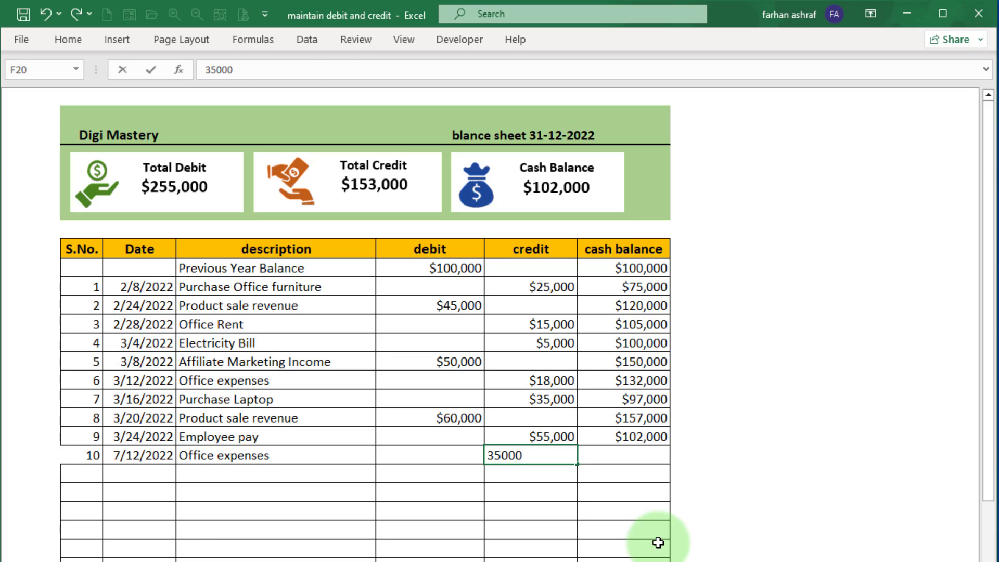
{"action": "key", "text": "Tab"}
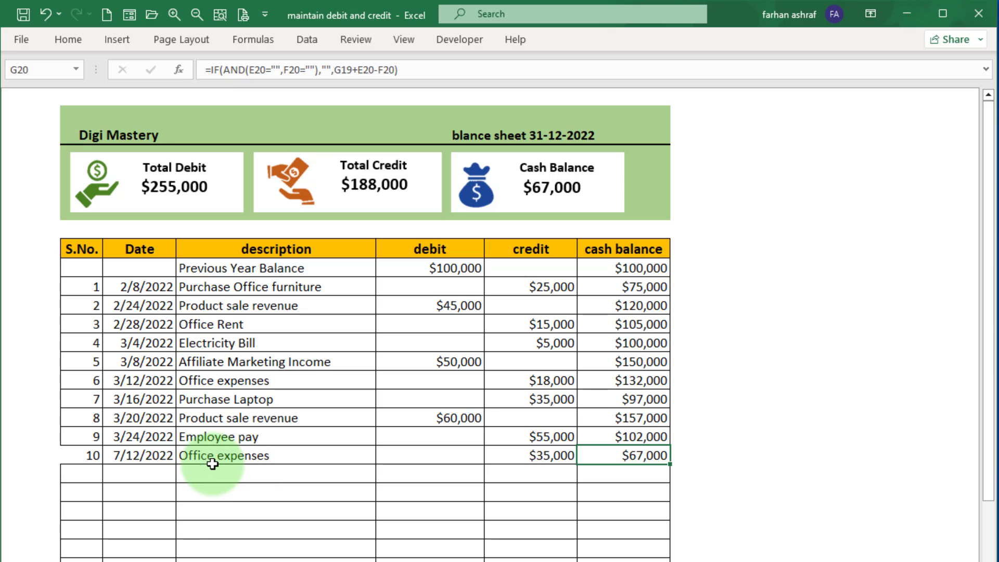
Add borders to the transaction 10 row from S.No. to cash balance.
{"action": "left_click_drag", "start_coordinate": [66, 455], "coordinate": [616, 456]}
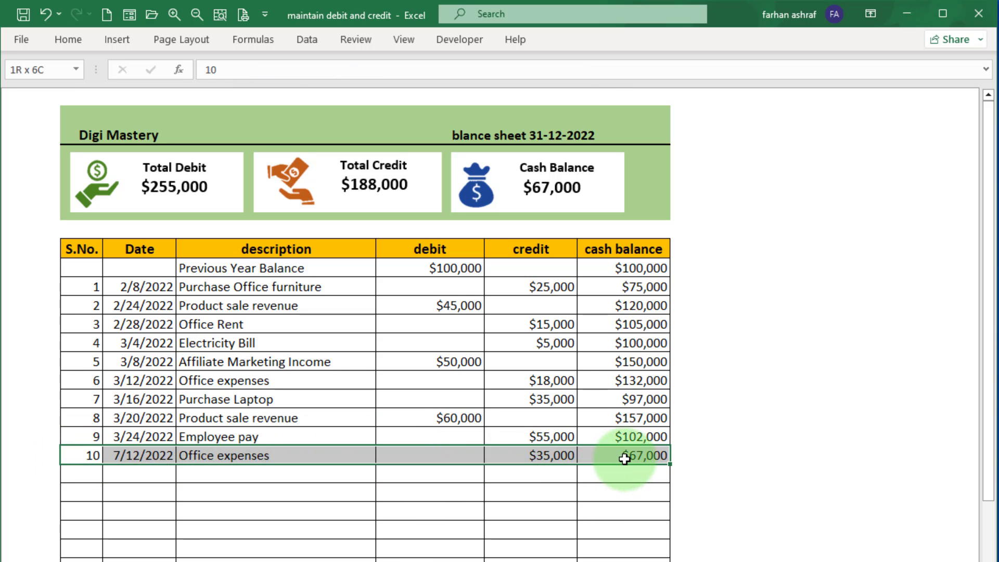
{"action": "left_click", "coordinate": [68, 40]}
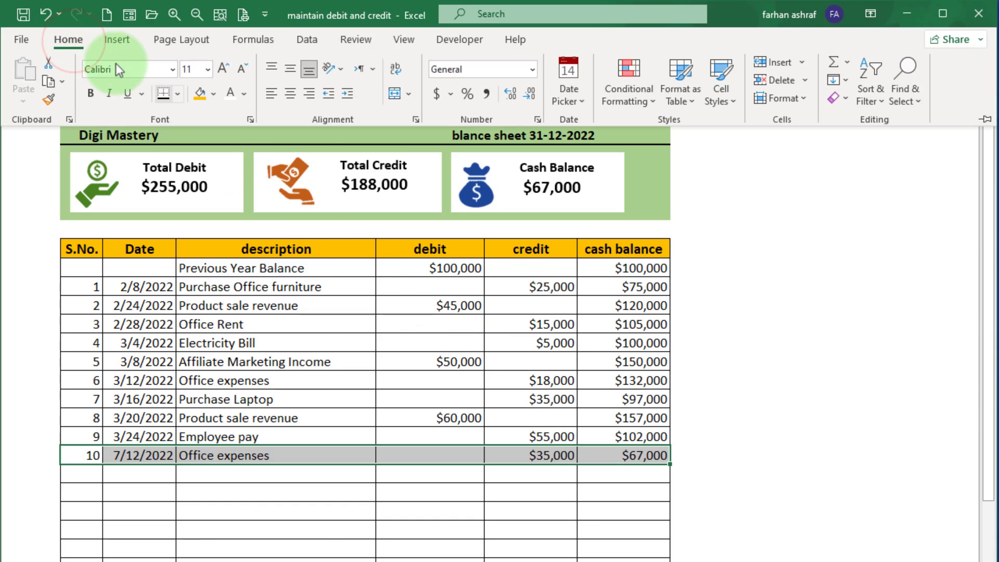
{"action": "left_click", "coordinate": [178, 93]}
{"action": "left_click", "coordinate": [206, 248]}
{"action": "left_click", "coordinate": [82, 474]}
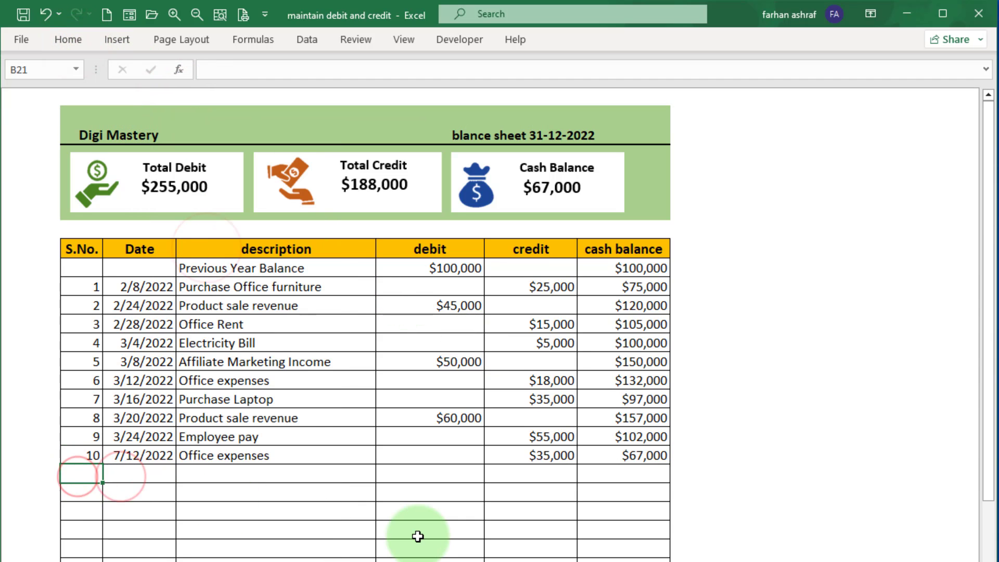
Number the next row 11 and pick 8/9/2022 as its date with the date picker.
{"action": "type", "text": "11"}
{"action": "key", "text": "Tab"}
{"action": "left_click", "coordinate": [193, 472]}
{"action": "left_click", "coordinate": [368, 492]}
{"action": "left_click", "coordinate": [369, 492]}
{"action": "left_click", "coordinate": [369, 493]}
{"action": "left_click", "coordinate": [369, 492]}
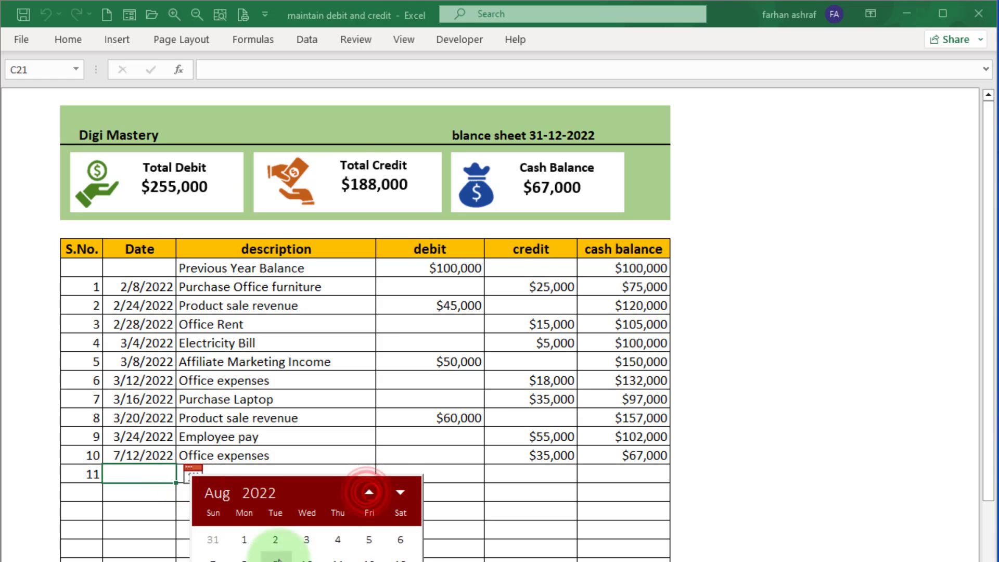
{"action": "left_click", "coordinate": [275, 559]}
Enter the description Income from product revenue and a debit of 20000 for transaction 11.
{"action": "type", "text": "in"}
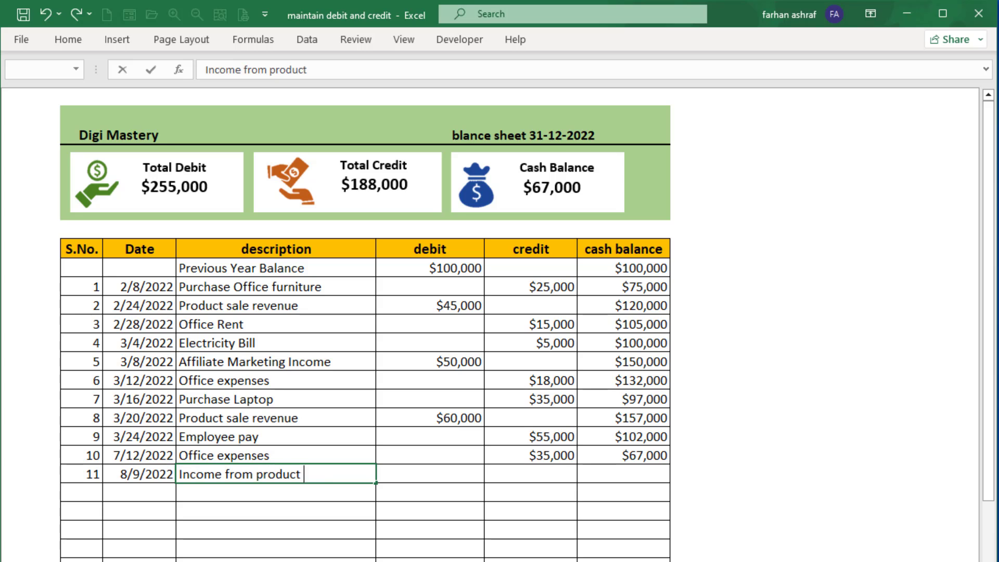
{"action": "type", "text": "ue"}
{"action": "key", "text": "Tab"}
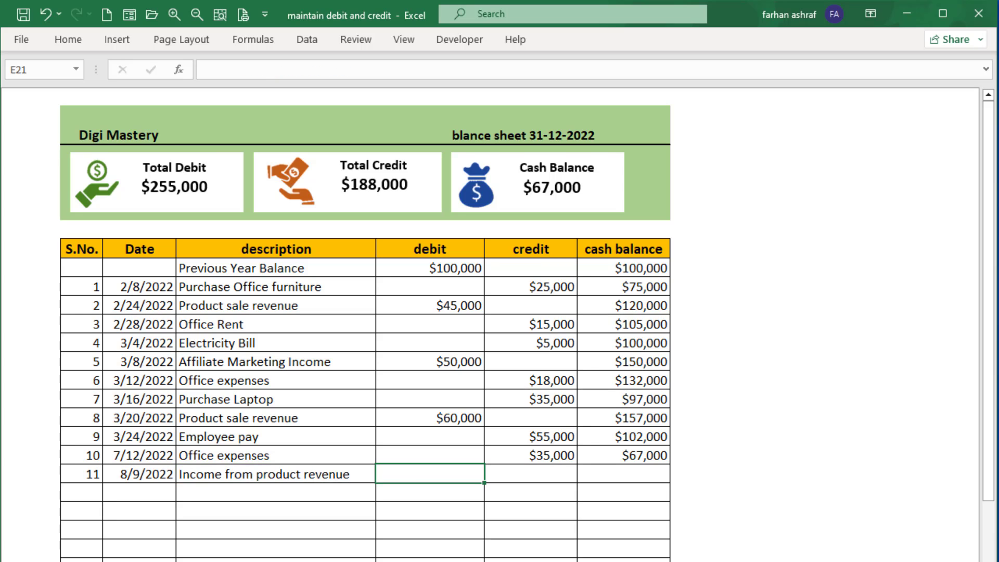
{"action": "type", "text": "20000"}
{"action": "key", "text": "Tab"}
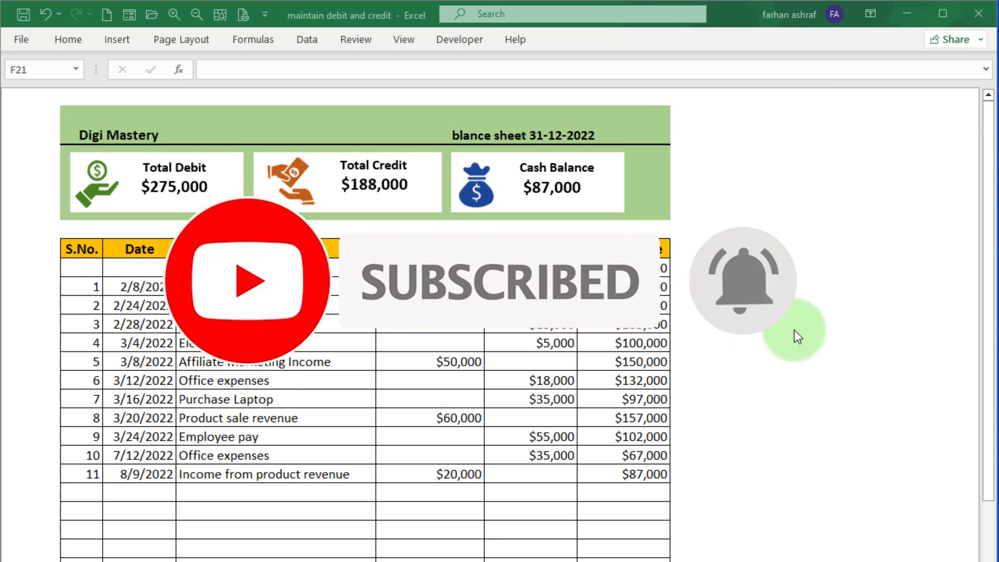
{"action": "scroll", "coordinate": [794, 330], "scroll_direction": "down", "scroll_amount": 4}
{"action": "scroll", "coordinate": [794, 329], "scroll_direction": "up", "scroll_amount": 4}
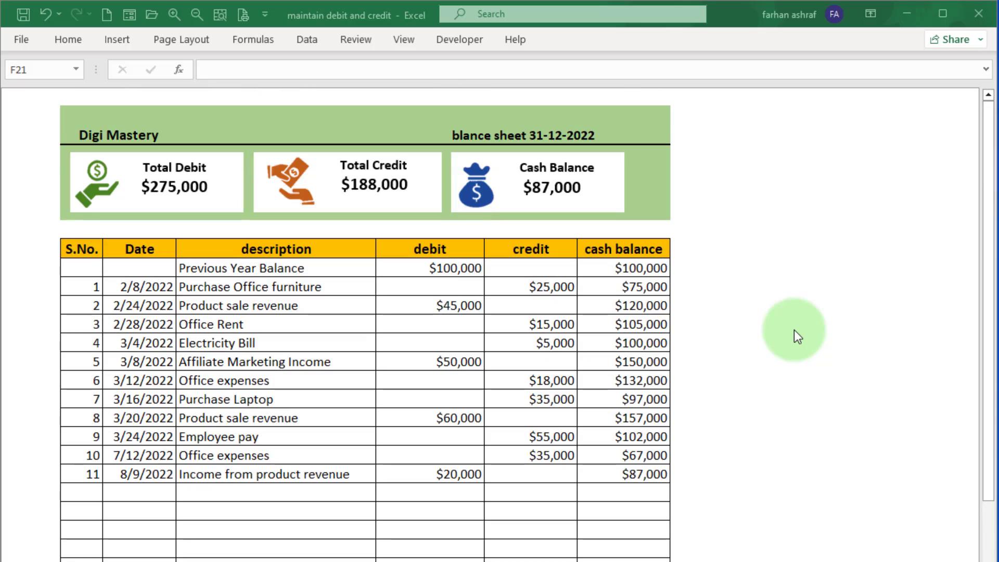